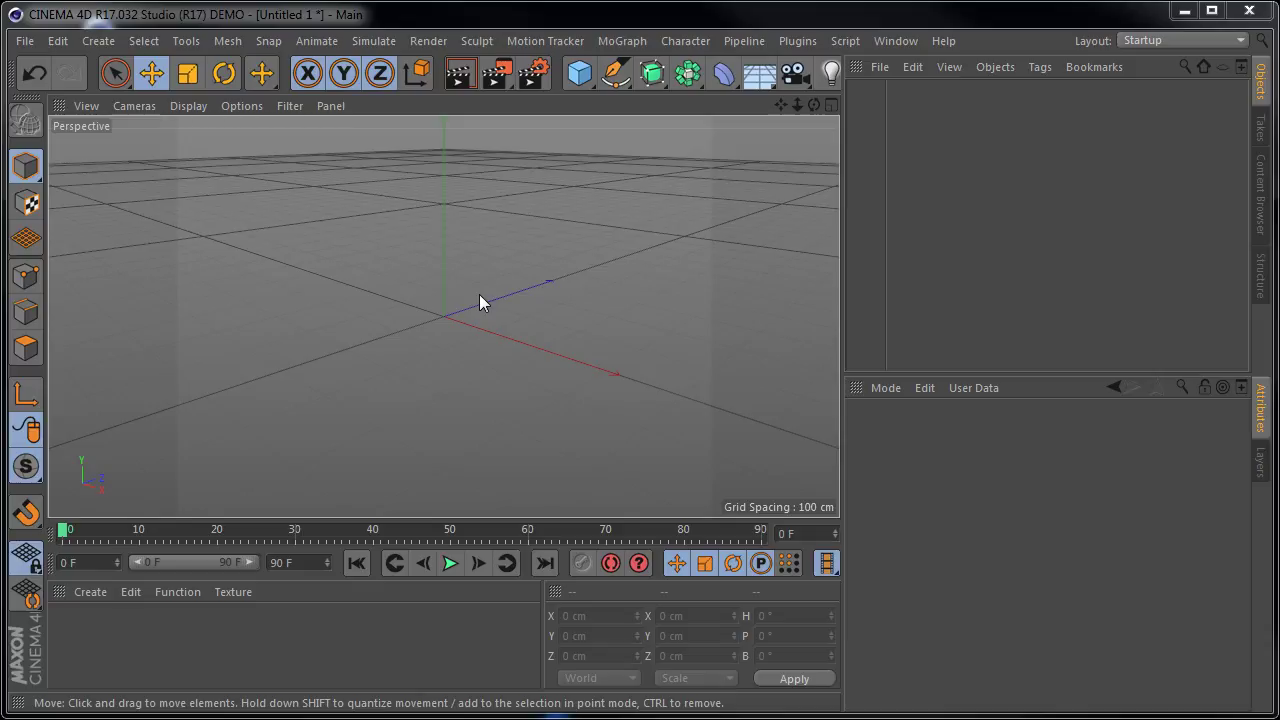
# Step: Add a 200 cm cube, try dragging it sideways and up, then undo the moves
pyautogui.click(578, 78)
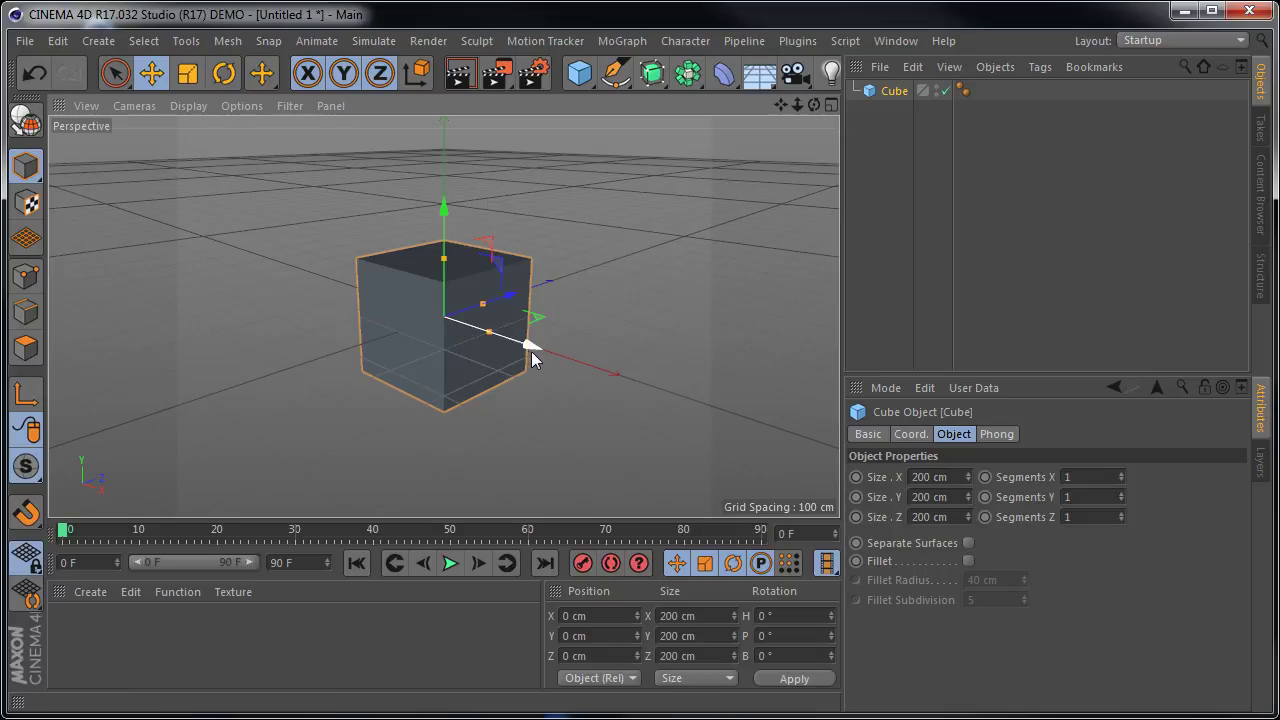
pyautogui.moveTo(531, 347)
pyautogui.mouseDown()
pyautogui.moveTo(573, 345)
pyautogui.moveTo(560, 268)
pyautogui.mouseUp()
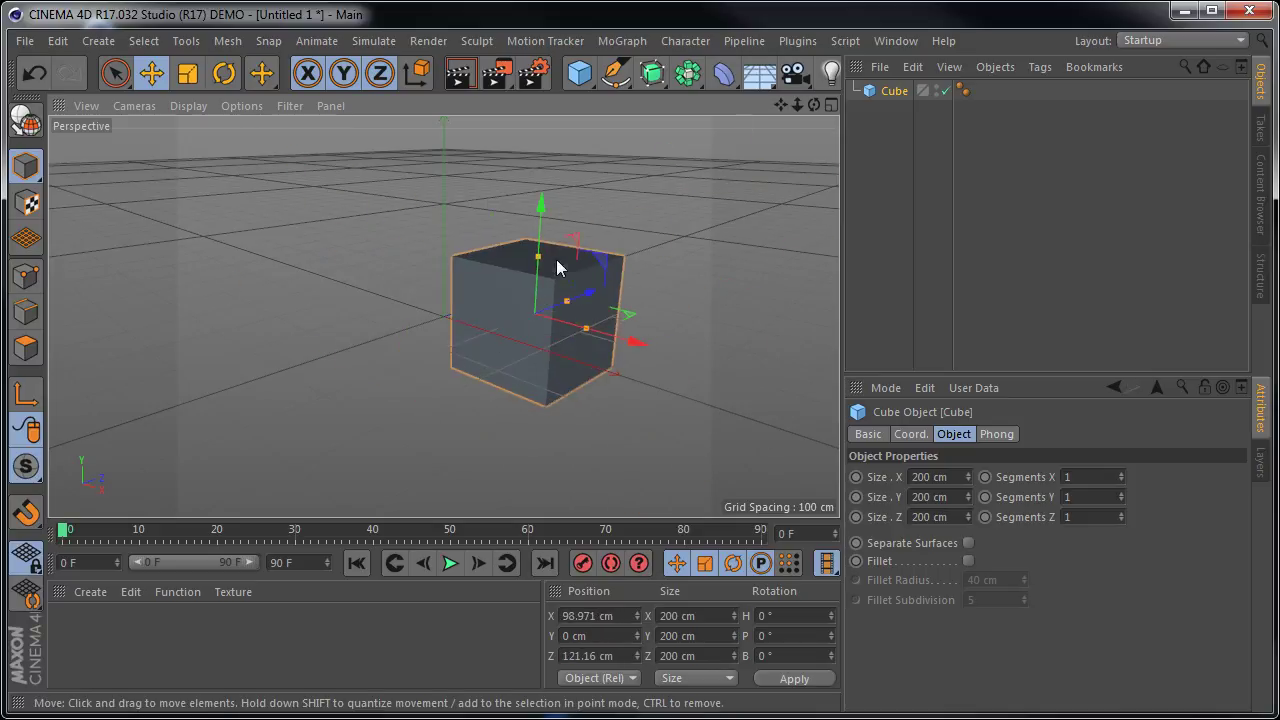
pyautogui.moveTo(542, 212); pyautogui.dragTo(551, 194)
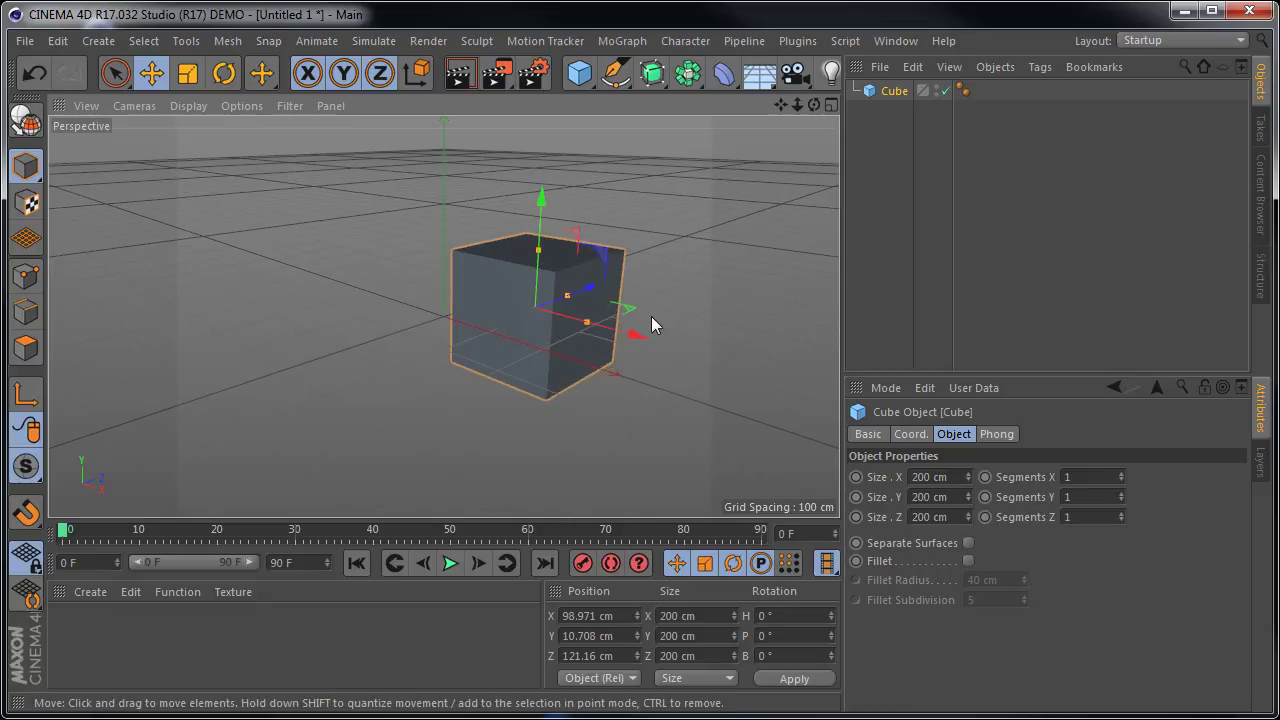
pyautogui.hotkey('ctrl', 'z')
pyautogui.hotkey('ctrl', 'z')
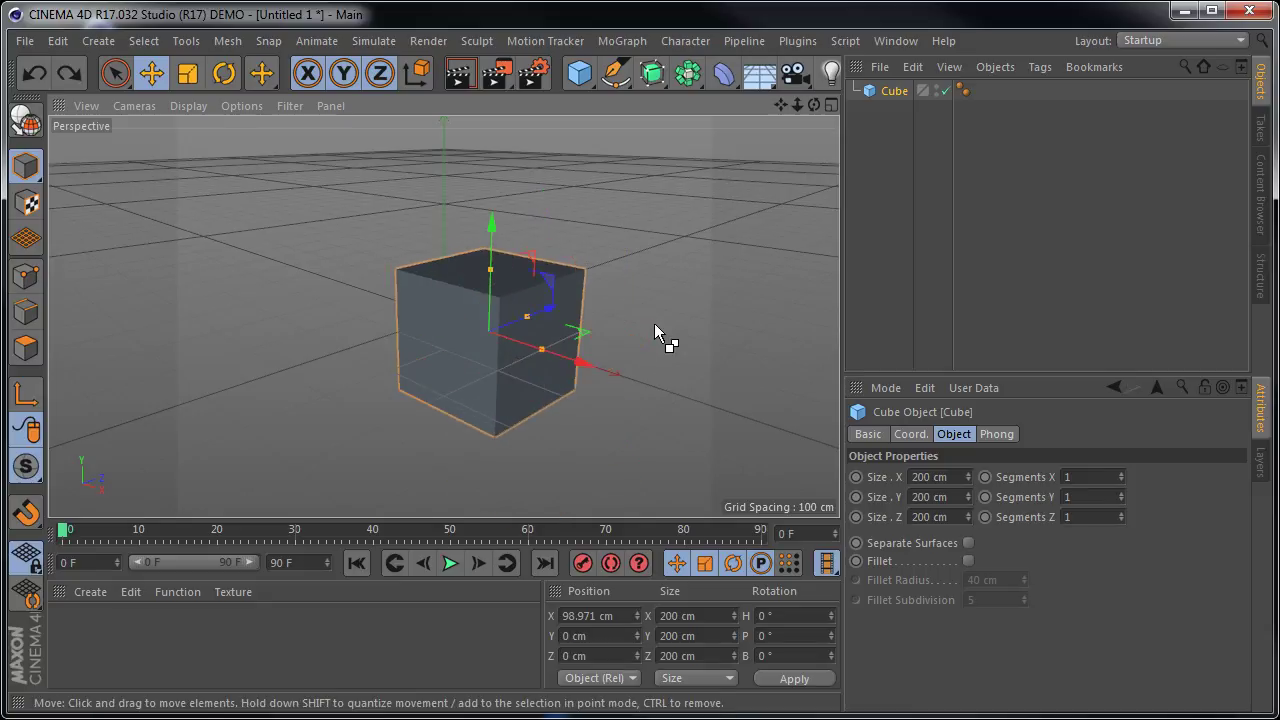
# Step: Set the cube's Position X to 0 cm so it rests at the origin, then deselect it
pyautogui.click(620, 612)
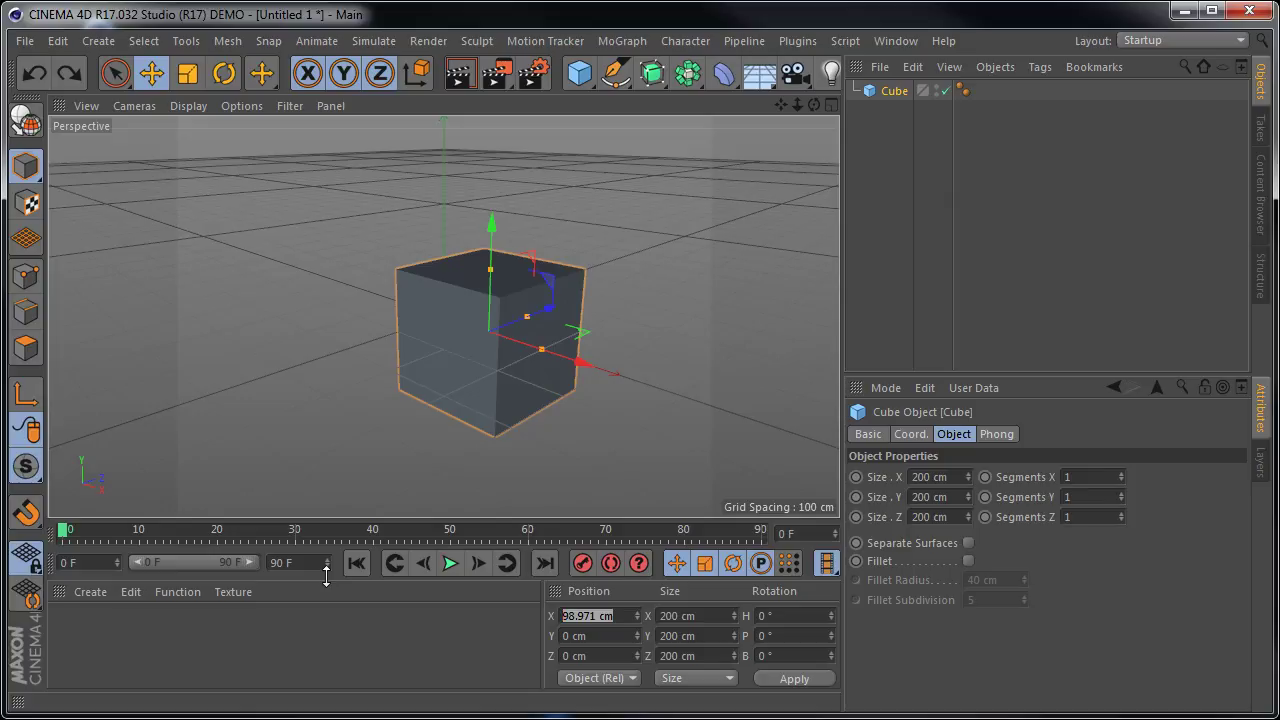
pyautogui.write('0')
pyautogui.press('Return')
pyautogui.click(682, 246)
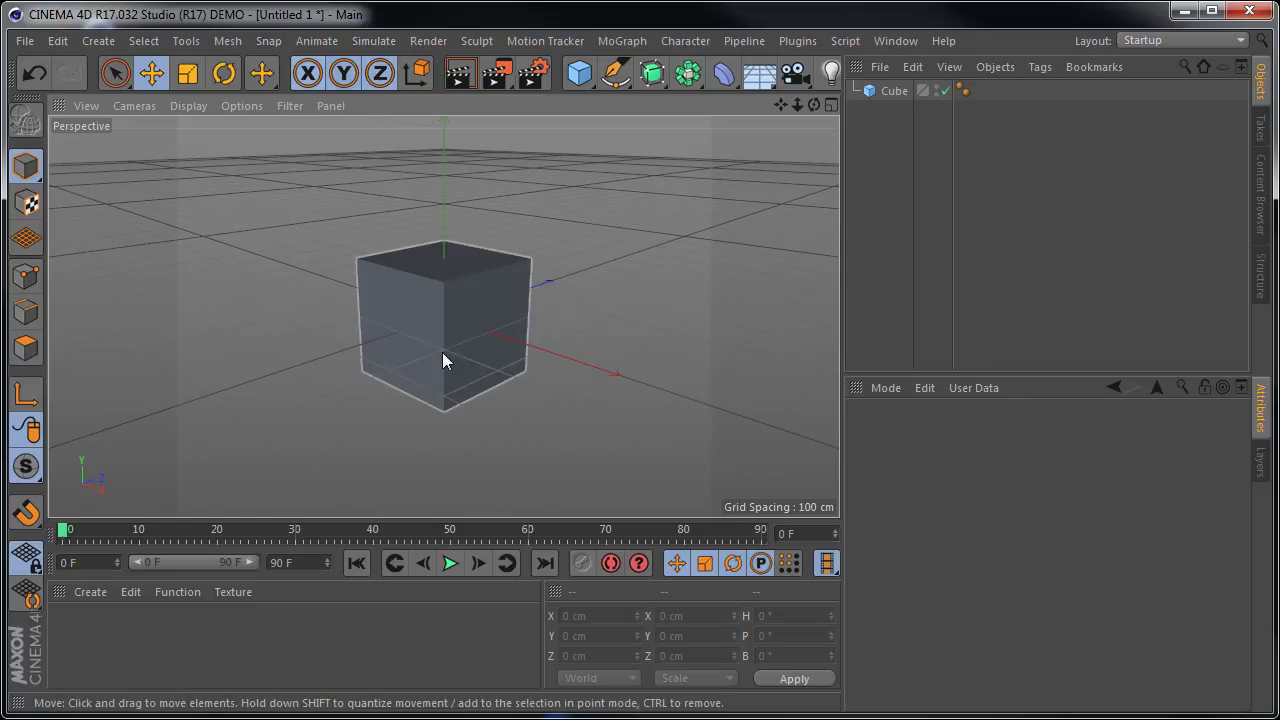
pyautogui.click(443, 358)
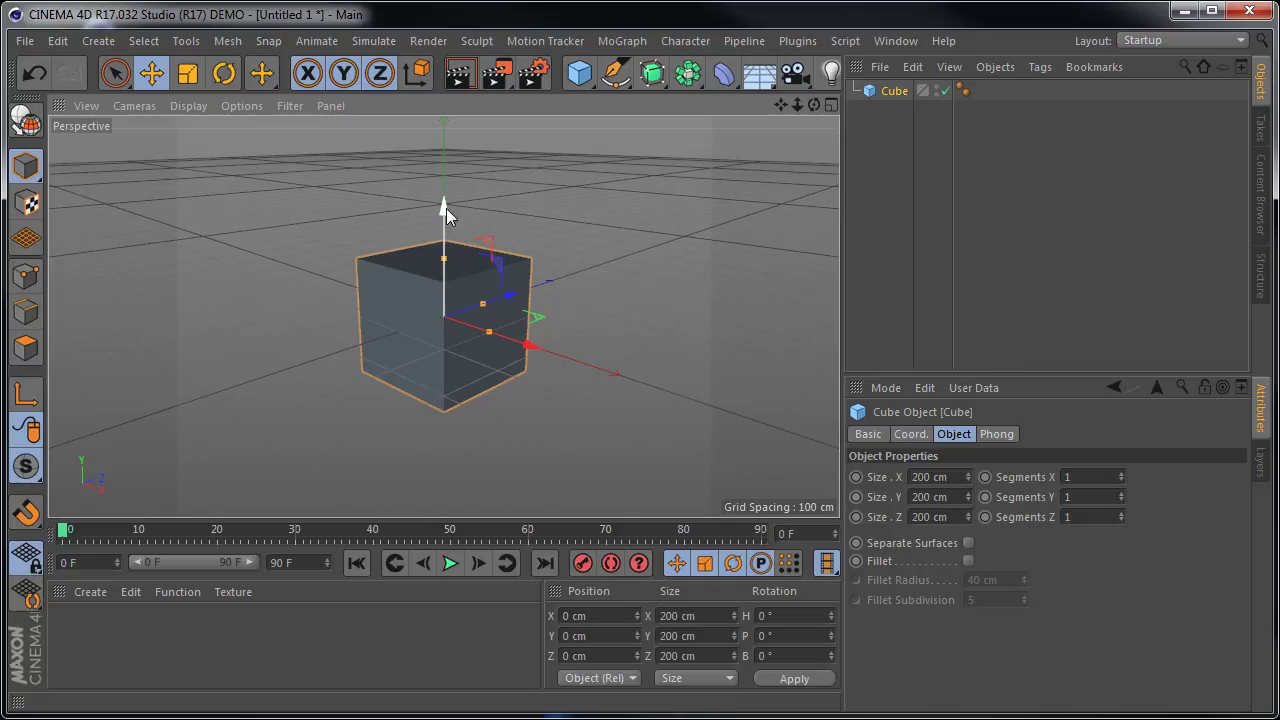
pyautogui.moveTo(446, 208); pyautogui.dragTo(424, 231)
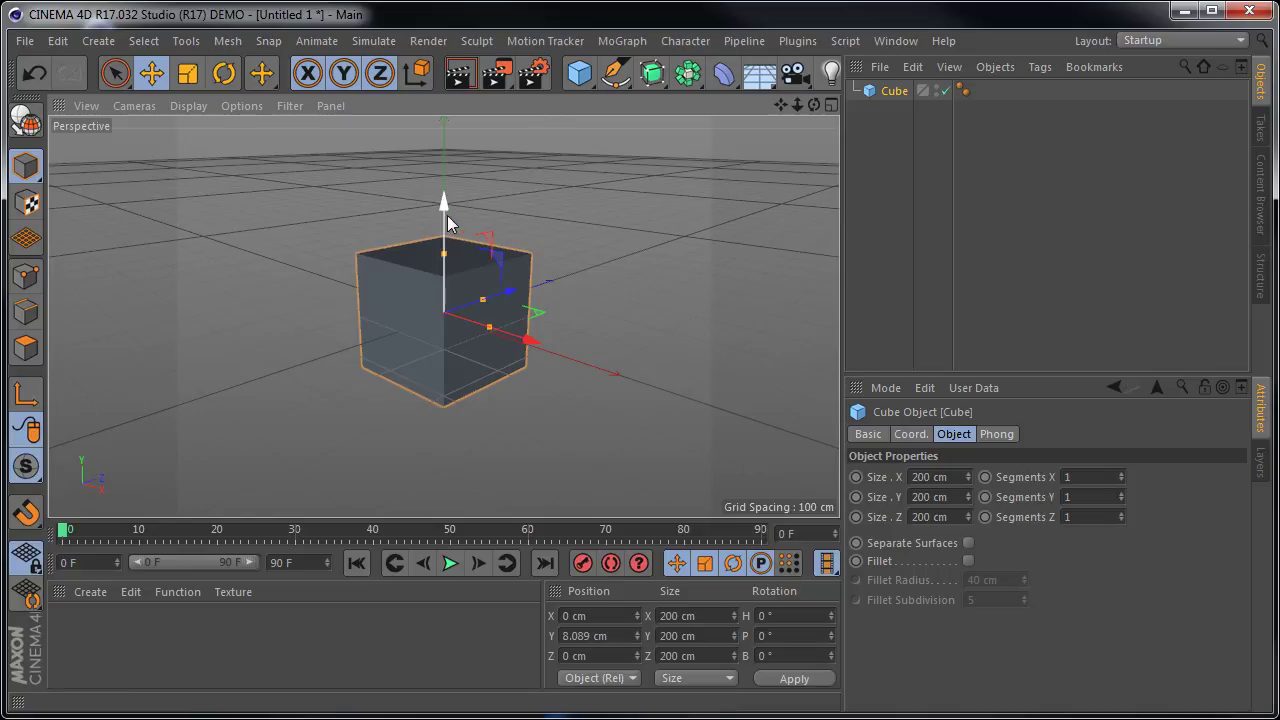
pyautogui.moveTo(444, 209)
pyautogui.mouseDown()
pyautogui.moveTo(441, 143)
pyautogui.moveTo(451, 215)
pyautogui.mouseUp()
# Step: Lock out Y-axis movement and slide the cube along the floor to about X −175, Z 342 cm
pyautogui.click(700, 204)
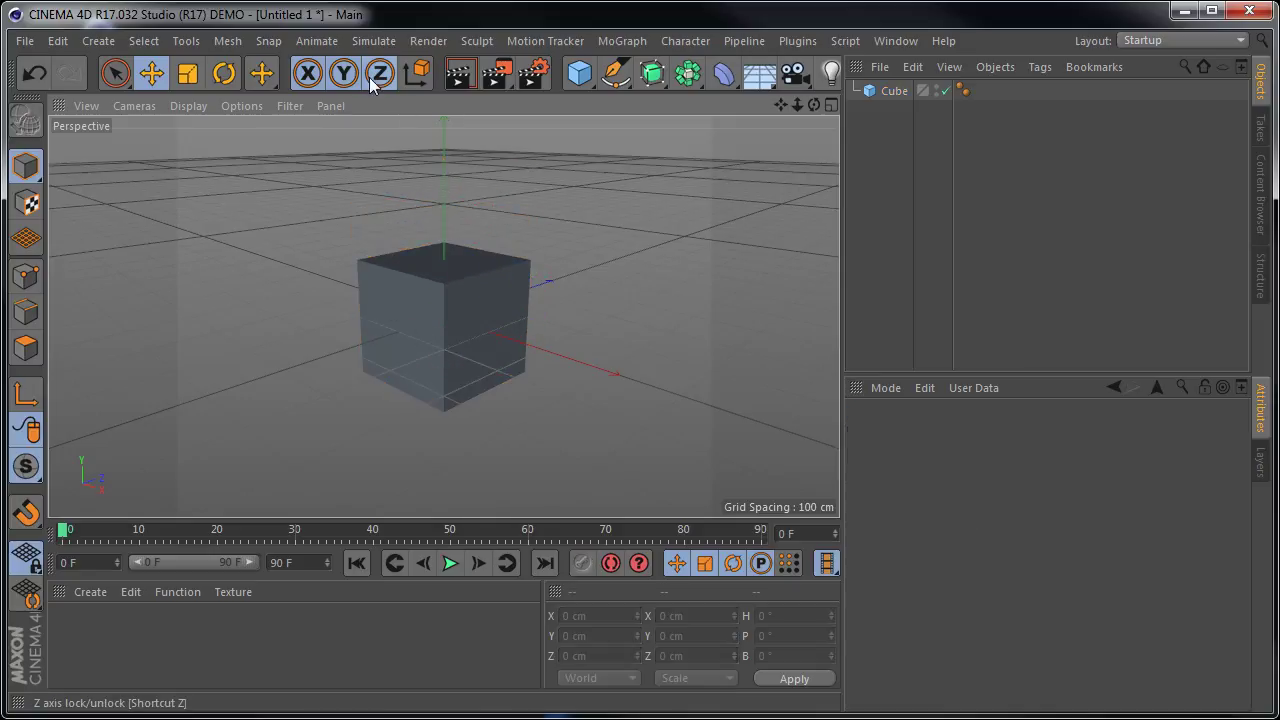
pyautogui.click(397, 252)
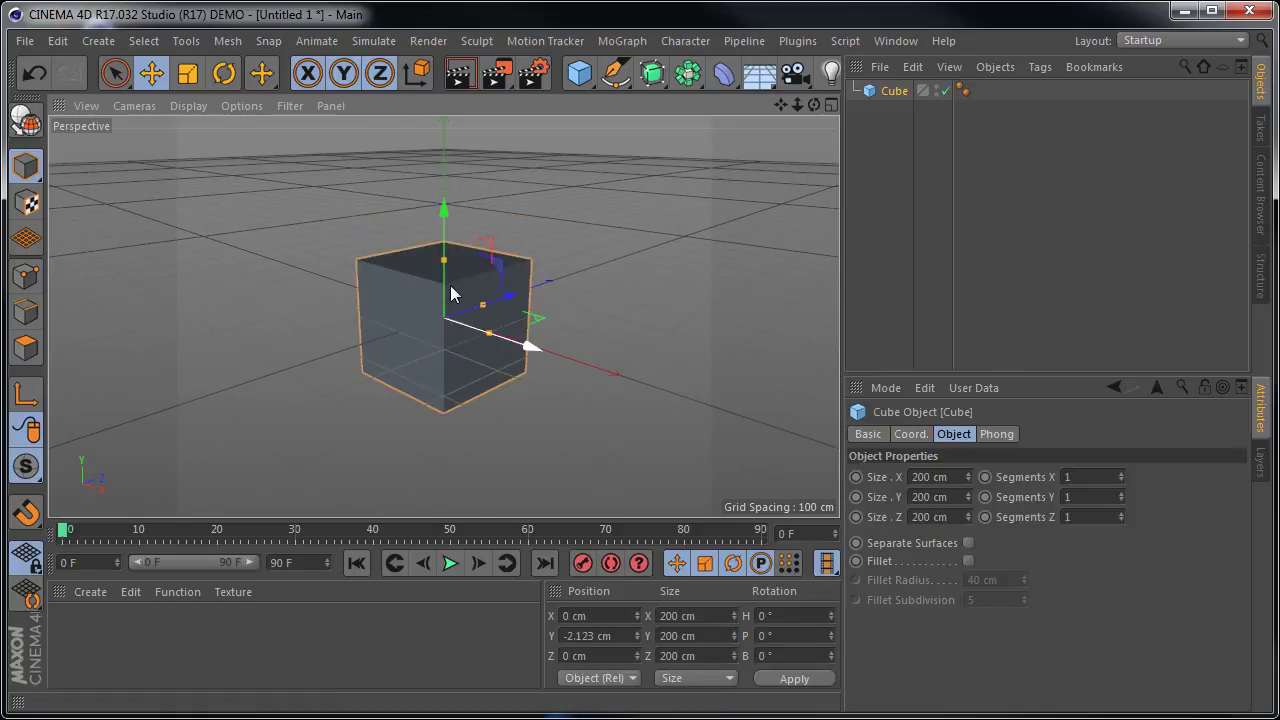
pyautogui.click(346, 88)
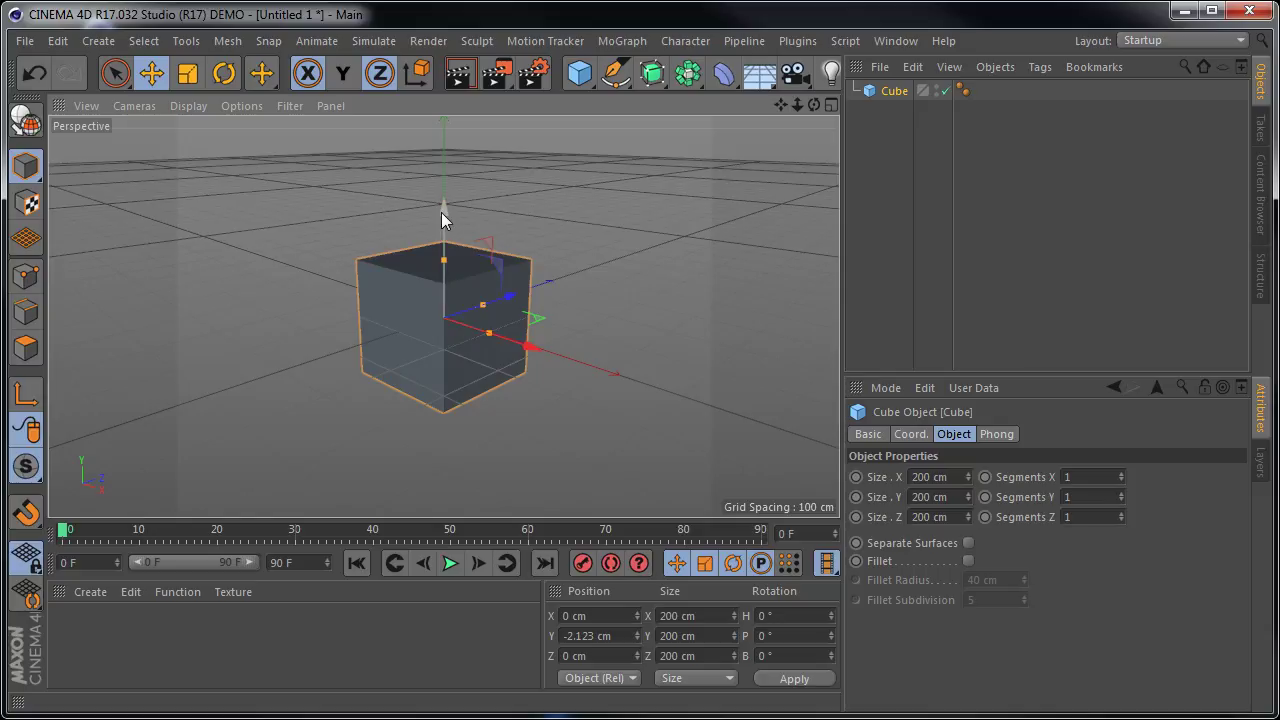
pyautogui.moveTo(446, 212); pyautogui.dragTo(448, 154)
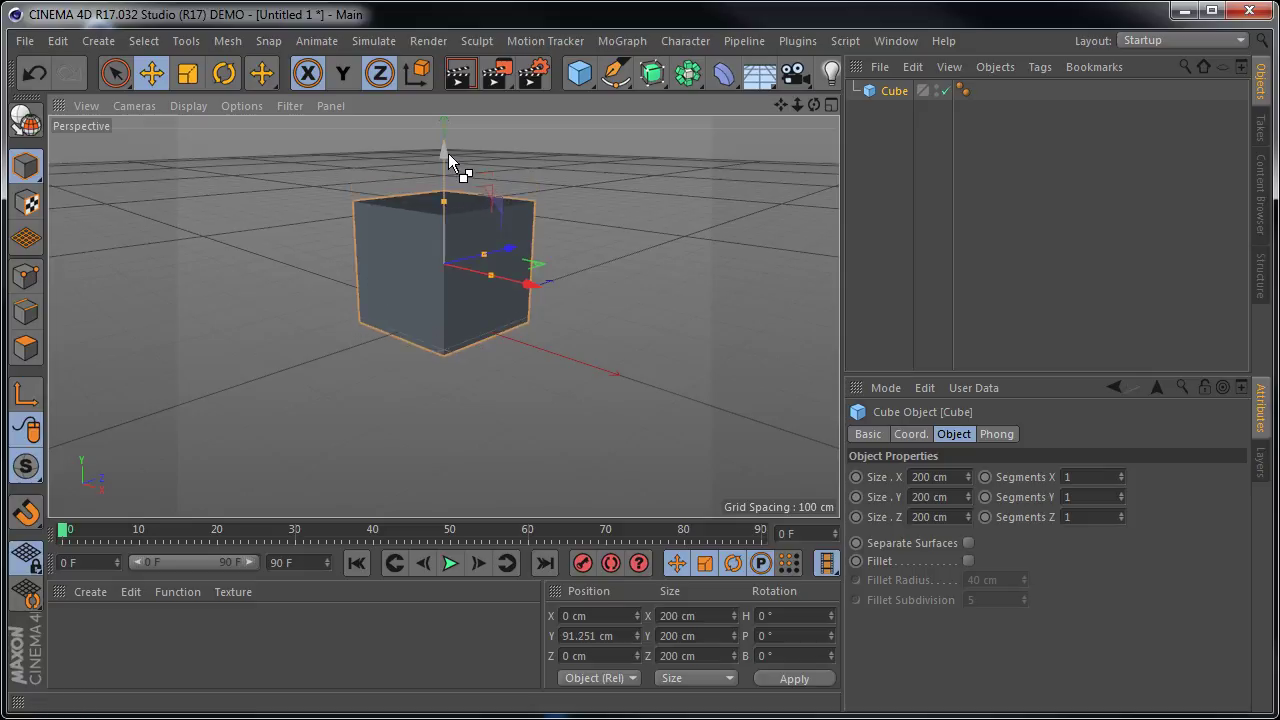
pyautogui.hotkey('ctrl', 'z')
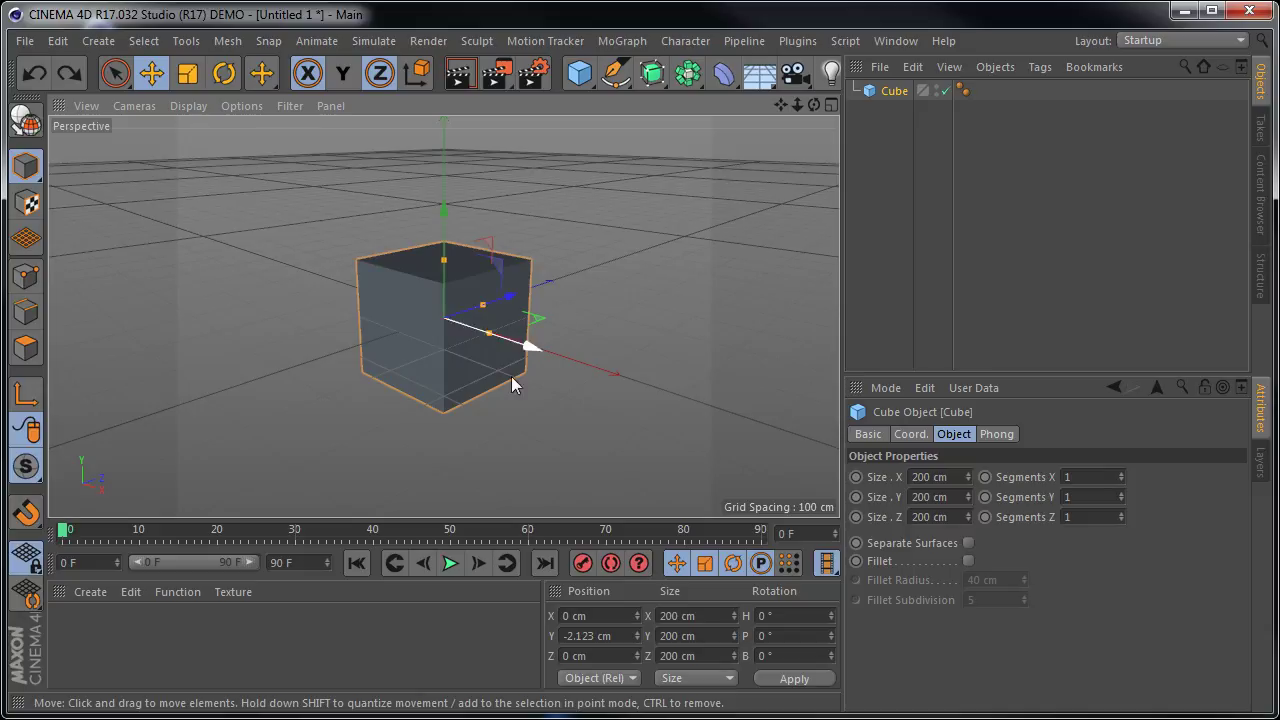
pyautogui.moveTo(399, 347)
pyautogui.mouseDown()
pyautogui.moveTo(588, 287)
pyautogui.moveTo(583, 361)
pyautogui.moveTo(360, 400)
pyautogui.moveTo(502, 356)
pyautogui.moveTo(489, 240)
pyautogui.moveTo(447, 173)
pyautogui.moveTo(452, 270)
pyautogui.moveTo(411, 196)
pyautogui.moveTo(408, 268)
pyautogui.moveTo(380, 280)
pyautogui.moveTo(460, 304)
pyautogui.mouseUp()
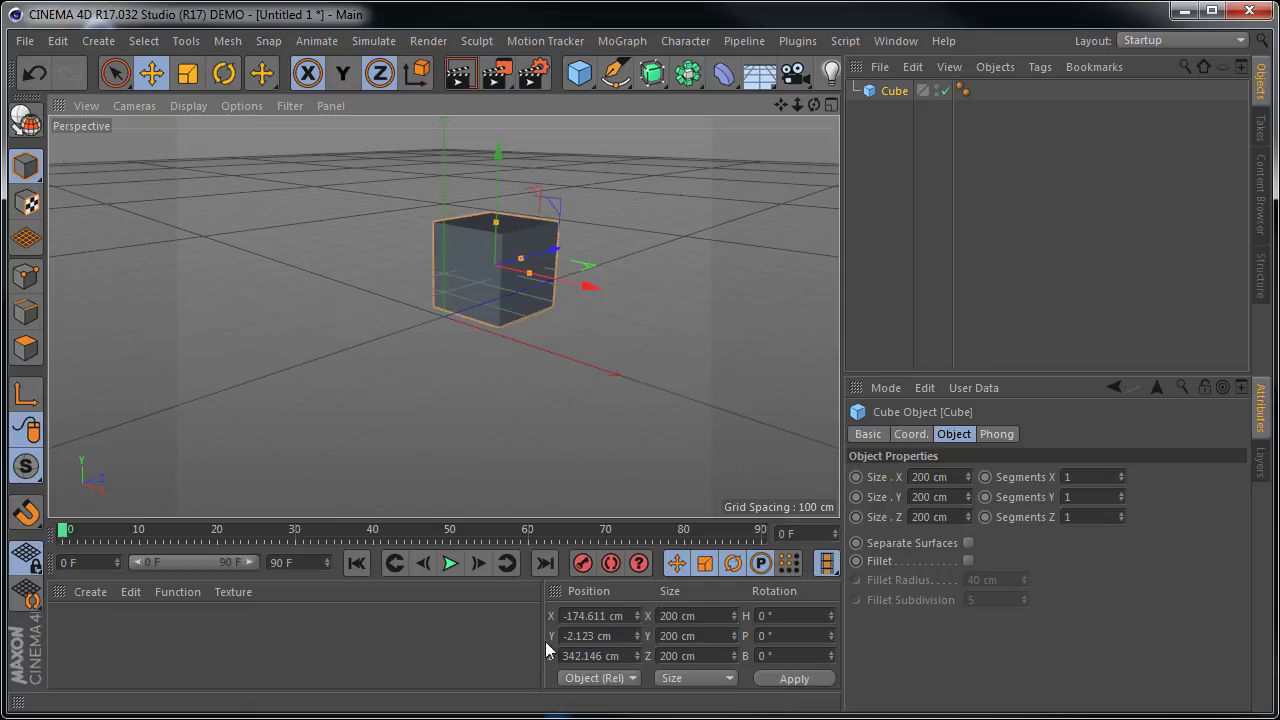
# Step: Set the cube's Position Y to 0 cm
pyautogui.click(600, 636)
pyautogui.write('0')
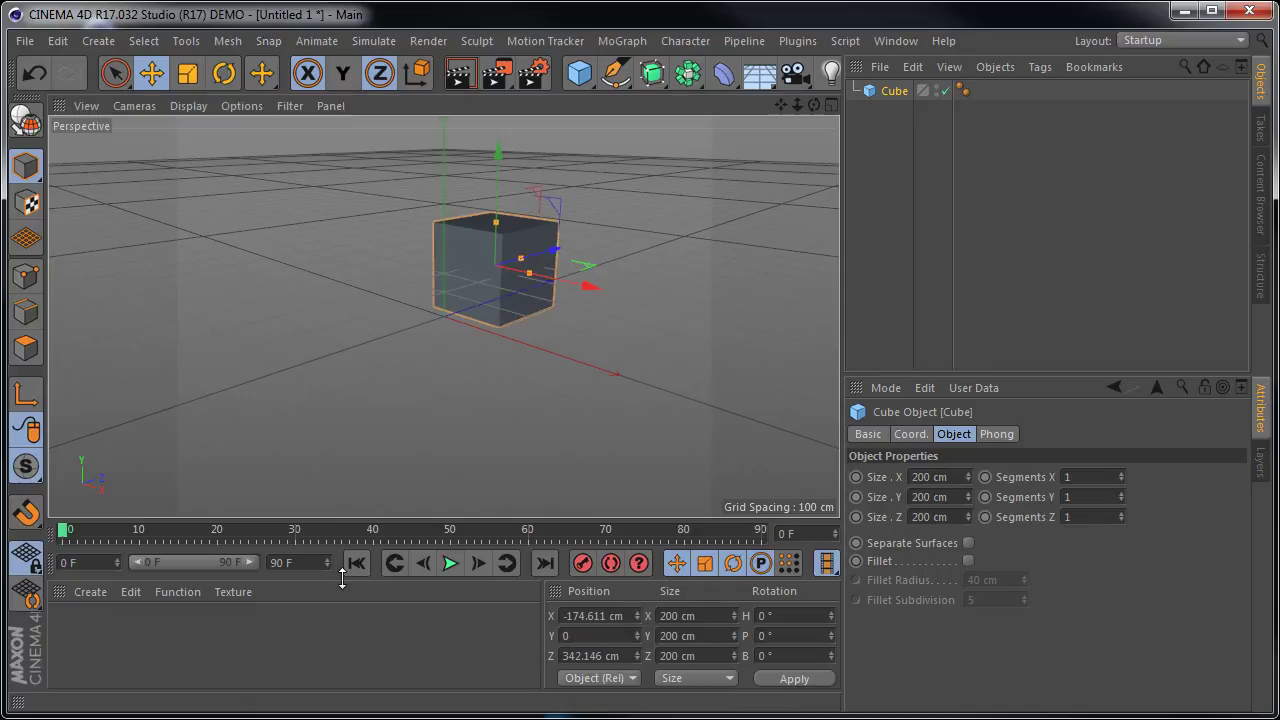
pyautogui.press('Return')
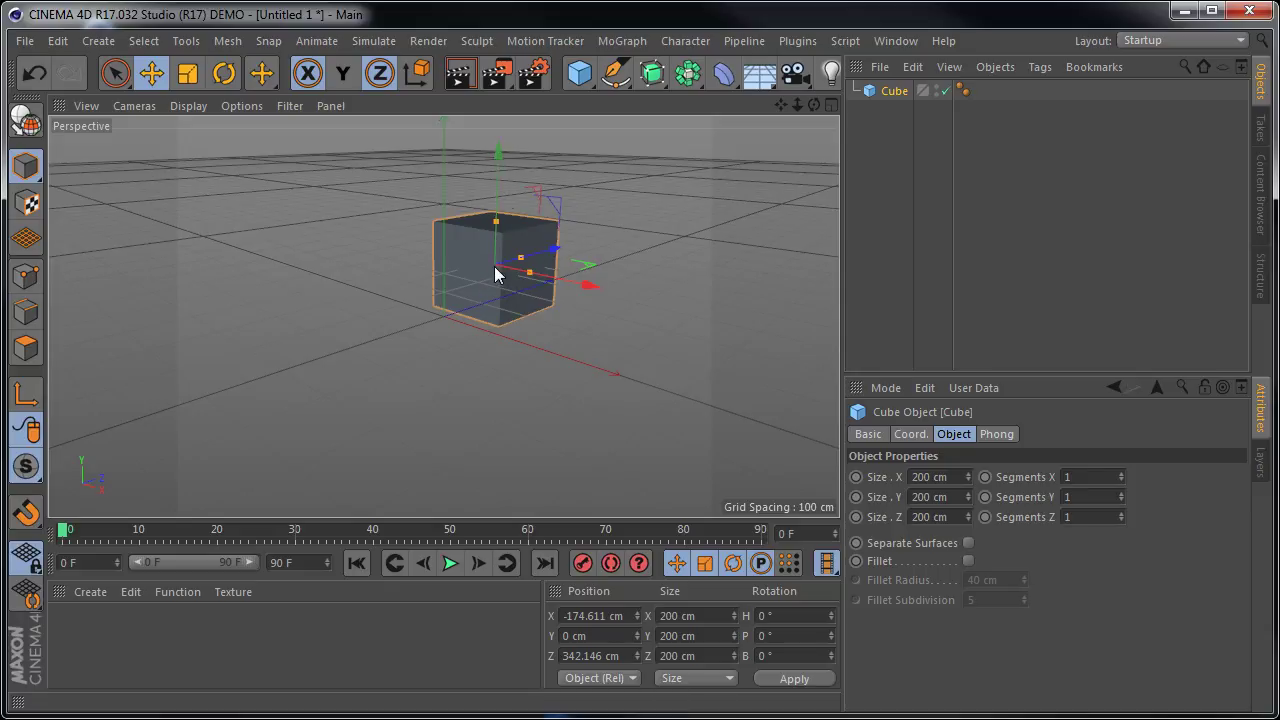
# Step: Slide the cube forward across the floor to about X 142, Z −95 cm
pyautogui.moveTo(533, 397)
pyautogui.keyDown('alt'); pyautogui.mouseDown()
pyautogui.moveTo(538, 357)
pyautogui.moveTo(529, 417)
pyautogui.mouseUp(); pyautogui.keyUp('alt')
pyautogui.moveTo(584, 472)
pyautogui.keyDown('alt'); pyautogui.mouseDown()
pyautogui.moveTo(595, 444)
pyautogui.moveTo(581, 433)
pyautogui.mouseUp(); pyautogui.keyUp('alt')
pyautogui.moveTo(483, 368)
pyautogui.mouseDown()
pyautogui.moveTo(384, 378)
pyautogui.moveTo(507, 414)
pyautogui.moveTo(589, 395)
pyautogui.moveTo(559, 350)
pyautogui.moveTo(490, 386)
pyautogui.mouseUp()
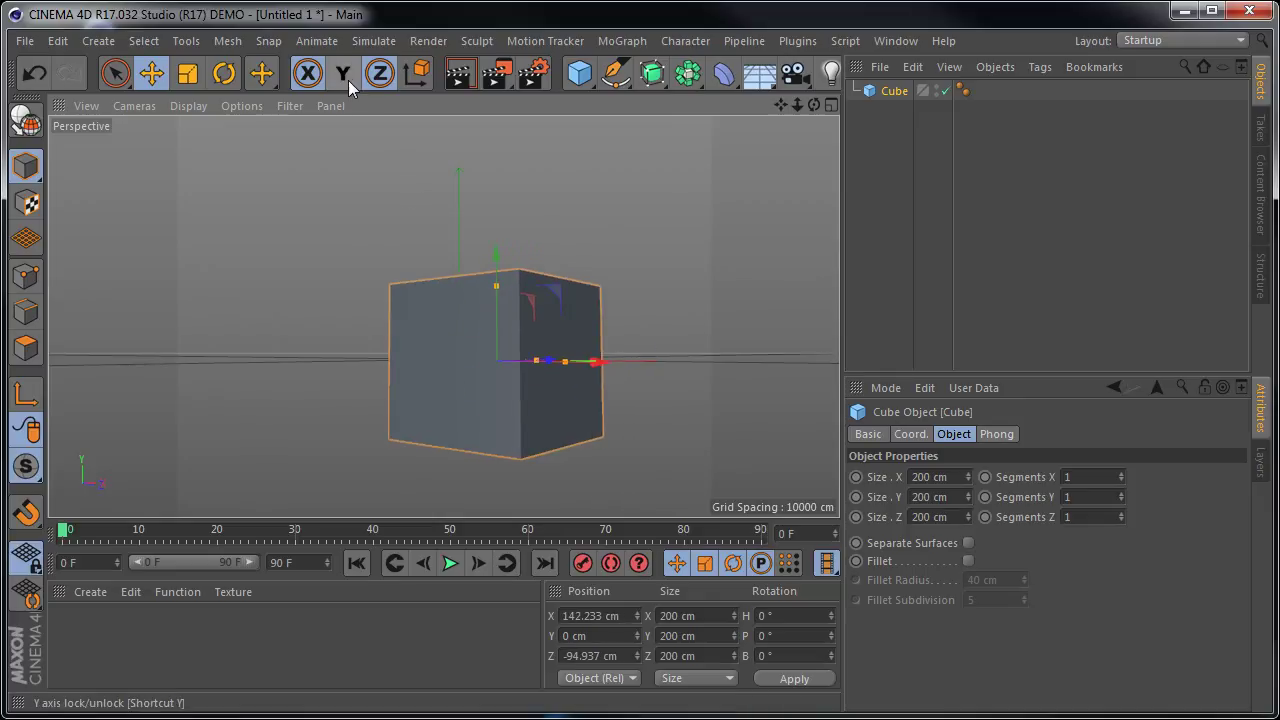
pyautogui.moveTo(693, 373)
pyautogui.keyDown('alt'); pyautogui.mouseDown()
pyautogui.moveTo(703, 464)
pyautogui.moveTo(706, 409)
pyautogui.moveTo(614, 354)
pyautogui.moveTo(648, 421)
pyautogui.mouseUp(); pyautogui.keyUp('alt')
pyautogui.keyDown('alt'); pyautogui.moveTo(642, 359); pyautogui.dragTo(696, 402, button='middle'); pyautogui.keyUp('alt')
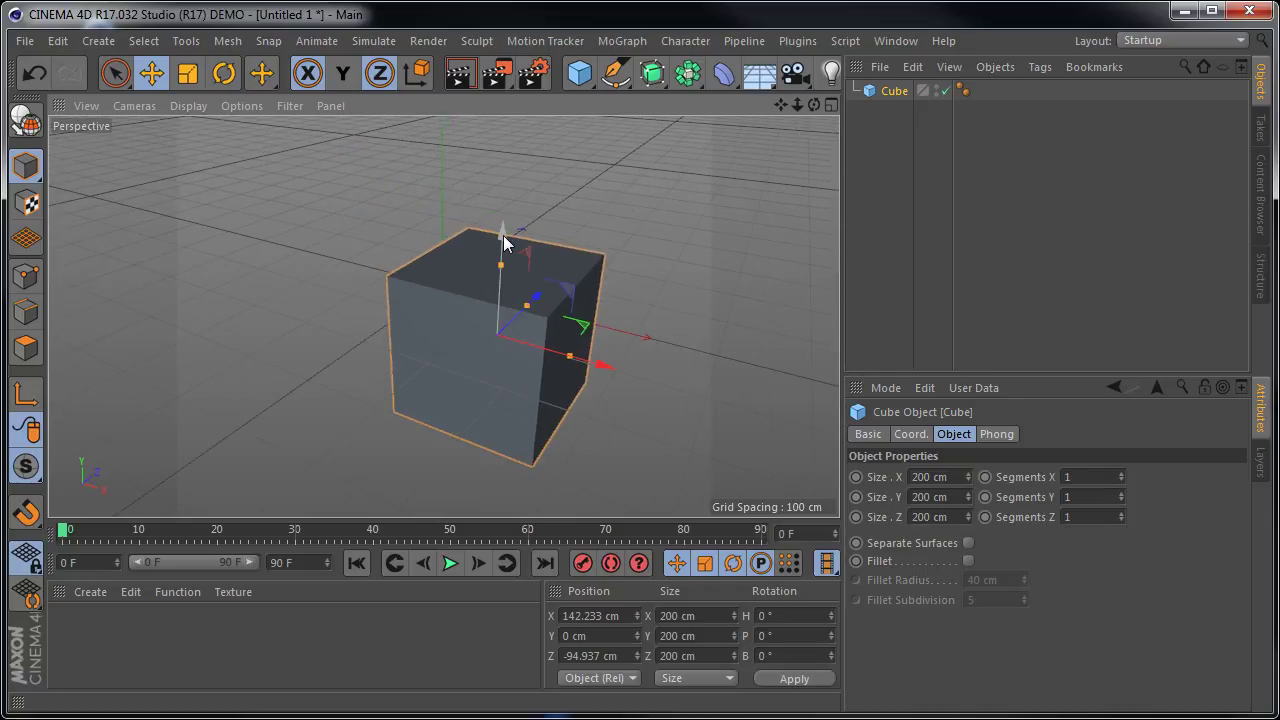
pyautogui.moveTo(503, 235)
pyautogui.mouseDown()
pyautogui.moveTo(513, 149)
pyautogui.moveTo(515, 234)
pyautogui.moveTo(508, 202)
pyautogui.mouseUp()
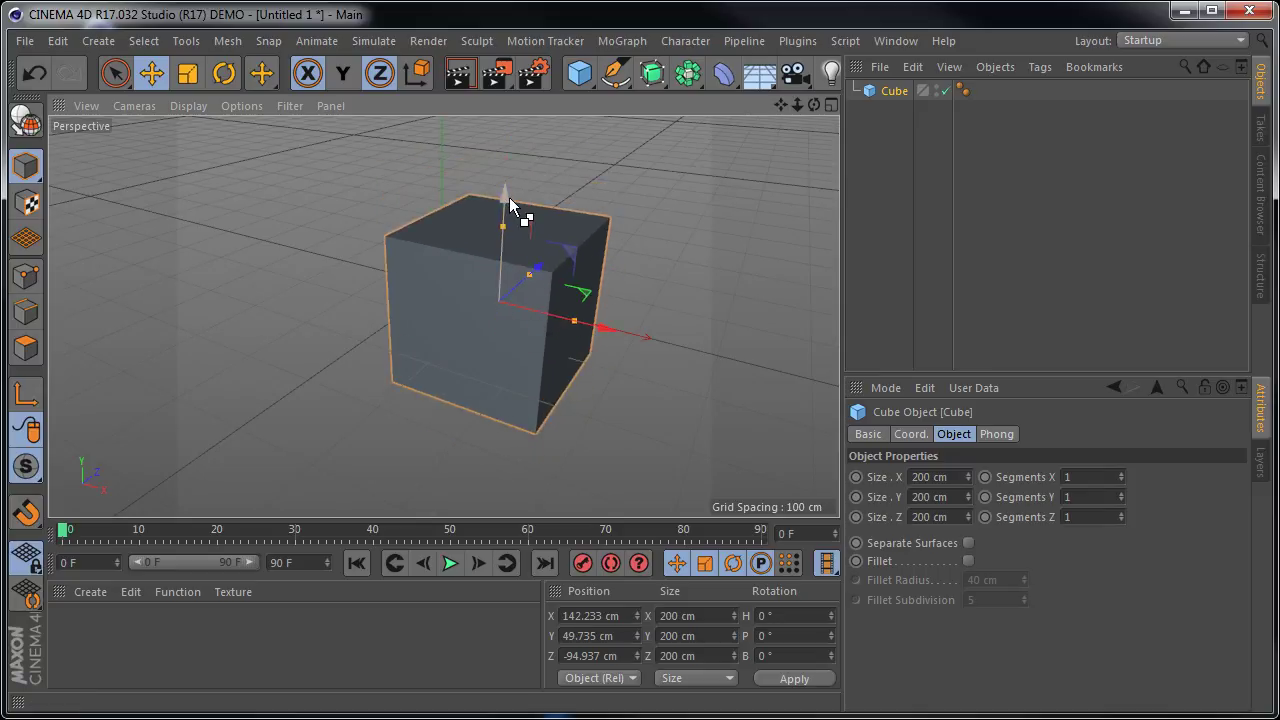
pyautogui.hotkey('ctrl', 'z')
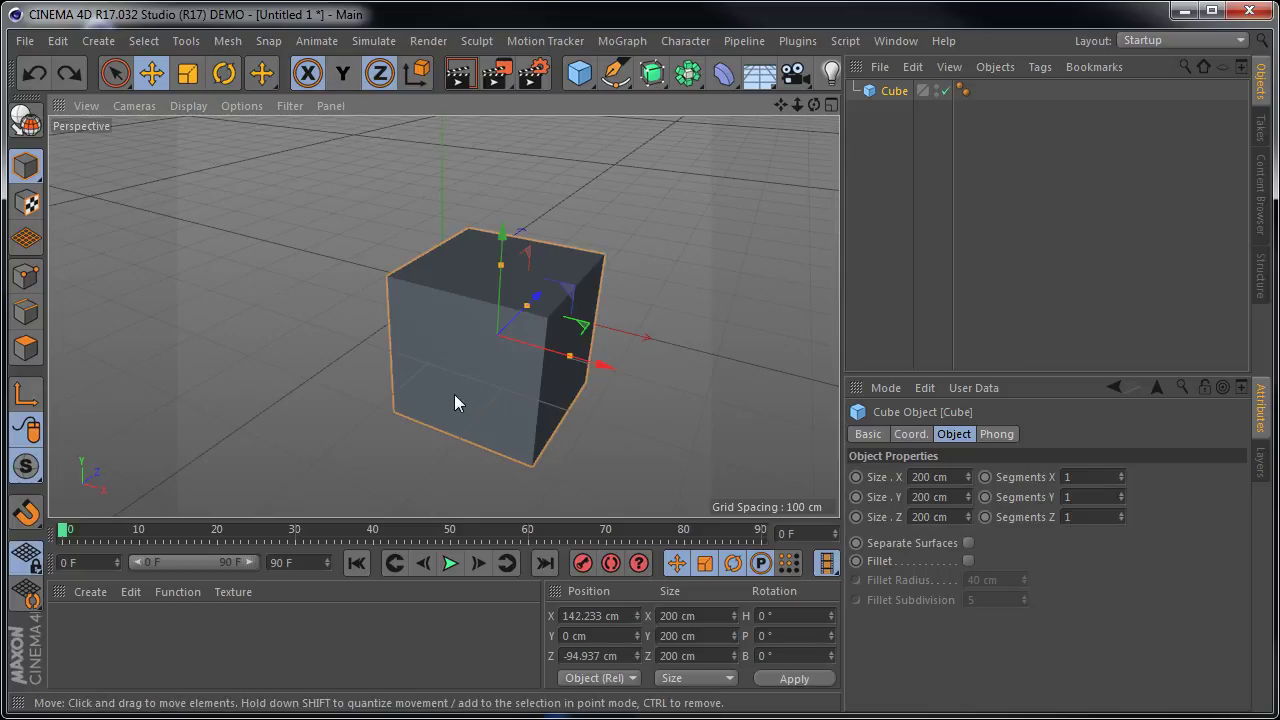
pyautogui.moveTo(501, 396)
pyautogui.mouseDown()
pyautogui.moveTo(582, 412)
pyautogui.moveTo(479, 348)
pyautogui.moveTo(496, 397)
pyautogui.mouseUp()
# Step: Lock the X axis and slide the cube along Z only to 147.227 cm
pyautogui.click(308, 73)
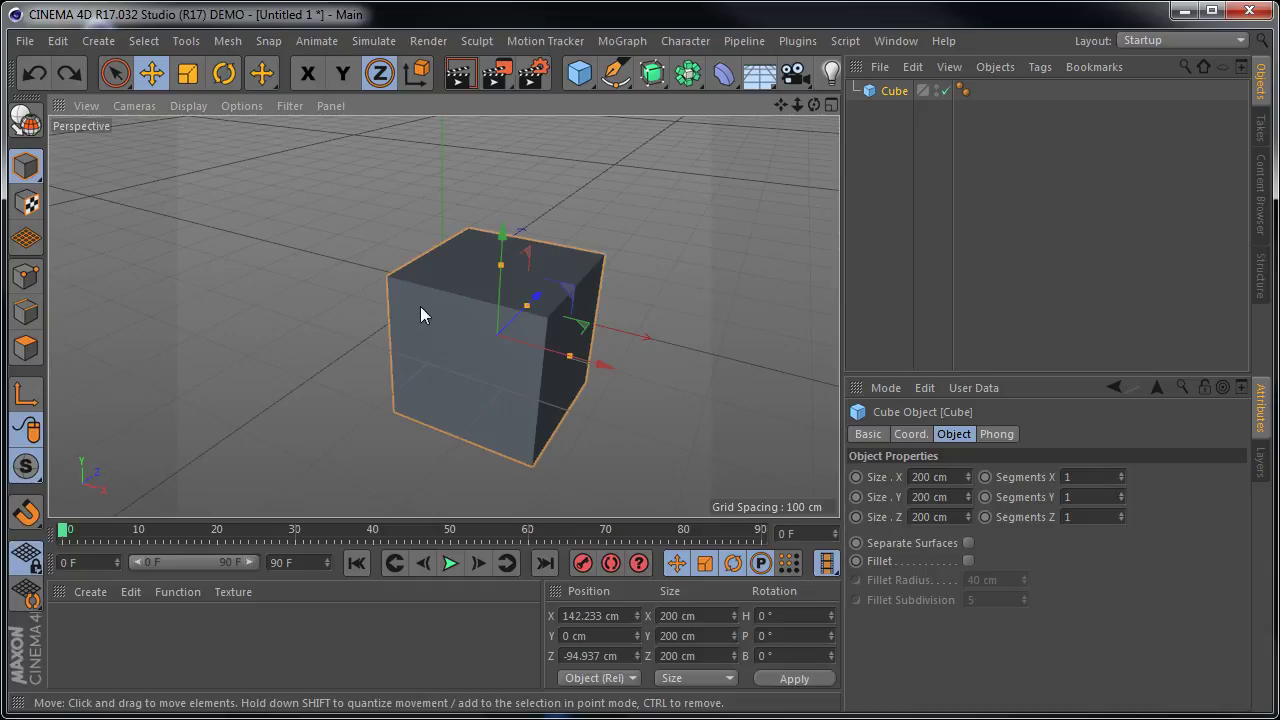
pyautogui.moveTo(420, 307)
pyautogui.mouseDown()
pyautogui.moveTo(604, 162)
pyautogui.moveTo(519, 272)
pyautogui.moveTo(668, 434)
pyautogui.moveTo(779, 323)
pyautogui.moveTo(496, 447)
pyautogui.moveTo(666, 258)
pyautogui.moveTo(581, 308)
pyautogui.moveTo(359, 386)
pyautogui.moveTo(542, 220)
pyautogui.moveTo(479, 412)
pyautogui.moveTo(689, 272)
pyautogui.moveTo(655, 313)
pyautogui.moveTo(576, 324)
pyautogui.moveTo(547, 439)
pyautogui.moveTo(592, 414)
pyautogui.moveTo(672, 322)
pyautogui.moveTo(696, 342)
pyautogui.moveTo(640, 370)
pyautogui.moveTo(663, 397)
pyautogui.moveTo(497, 337)
pyautogui.moveTo(678, 390)
pyautogui.moveTo(739, 198)
pyautogui.moveTo(537, 453)
pyautogui.moveTo(593, 361)
pyautogui.moveTo(592, 378)
pyautogui.moveTo(632, 328)
pyautogui.moveTo(588, 362)
pyautogui.mouseUp()
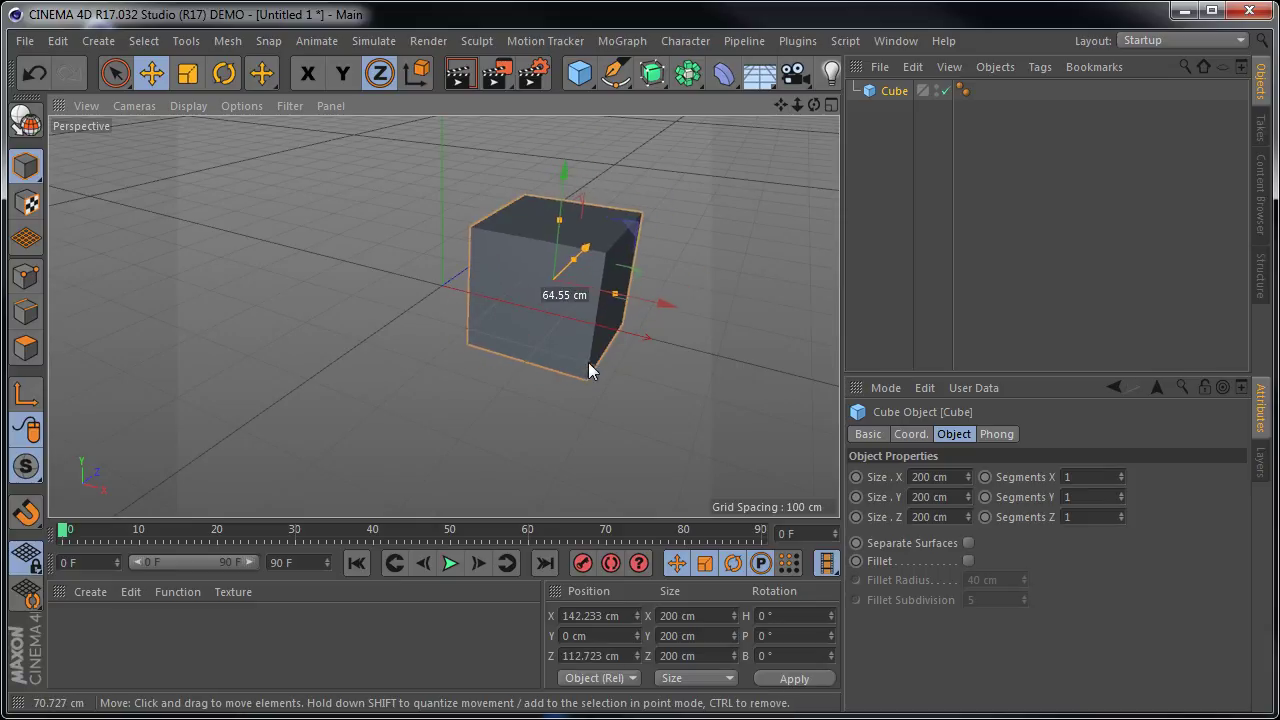
pyautogui.click(390, 78)
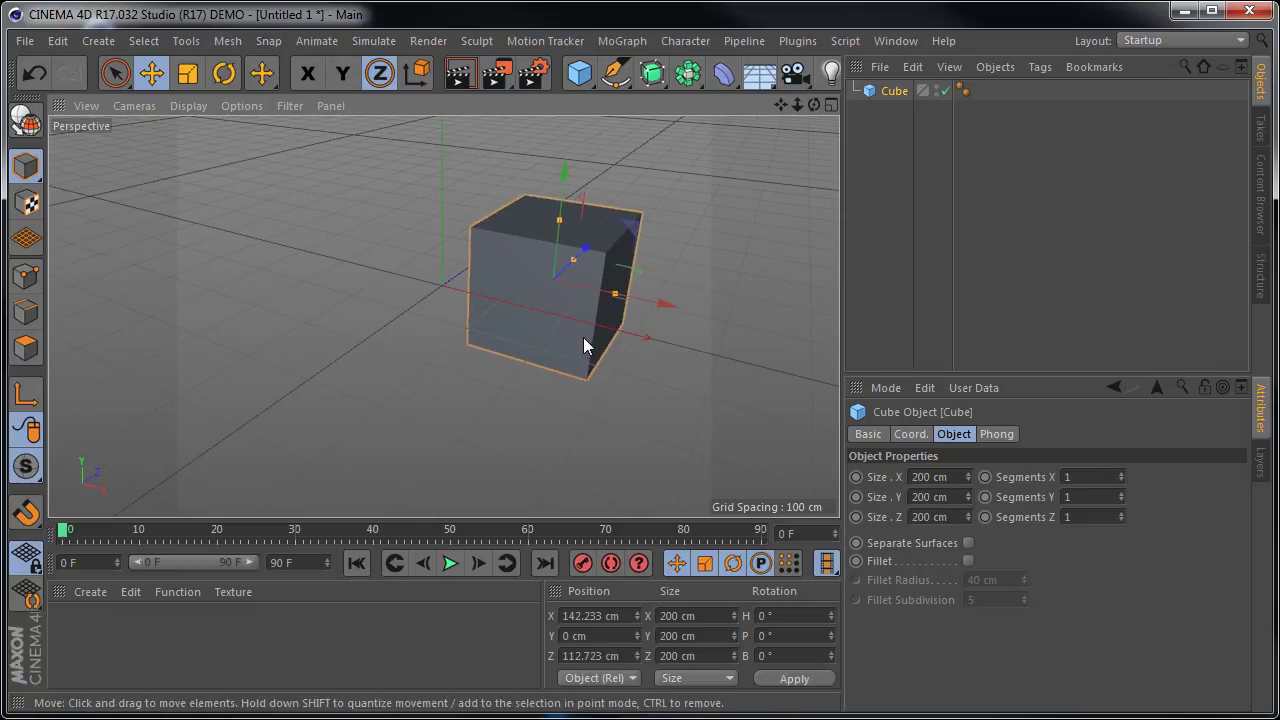
pyautogui.moveTo(584, 333)
pyautogui.mouseDown()
pyautogui.moveTo(620, 313)
pyautogui.moveTo(581, 378)
pyautogui.moveTo(615, 358)
pyautogui.moveTo(606, 380)
pyautogui.moveTo(524, 338)
pyautogui.moveTo(602, 340)
pyautogui.moveTo(553, 283)
pyautogui.mouseUp()
# Step: Re-enable X and Y movement, then scale the cube evenly to about 217.046 cm per side
pyautogui.click(343, 73)
pyautogui.click(308, 73)
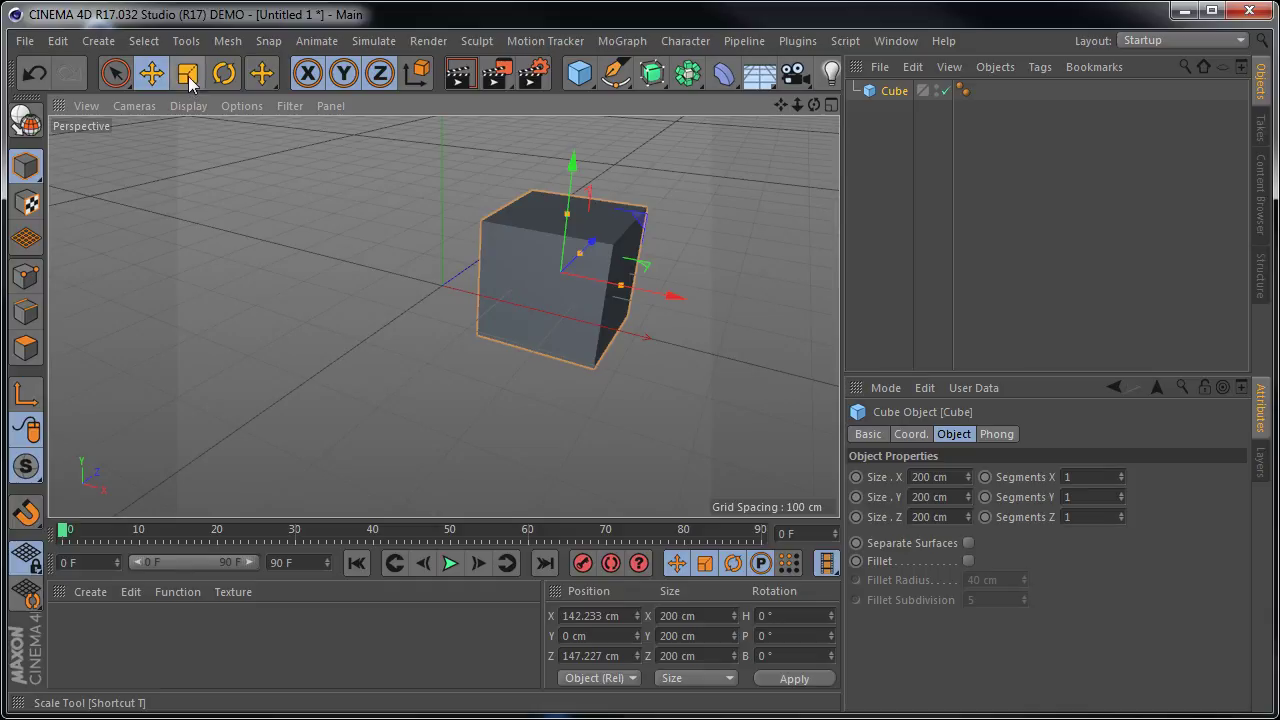
pyautogui.click(189, 80)
pyautogui.click(308, 74)
pyautogui.click(385, 77)
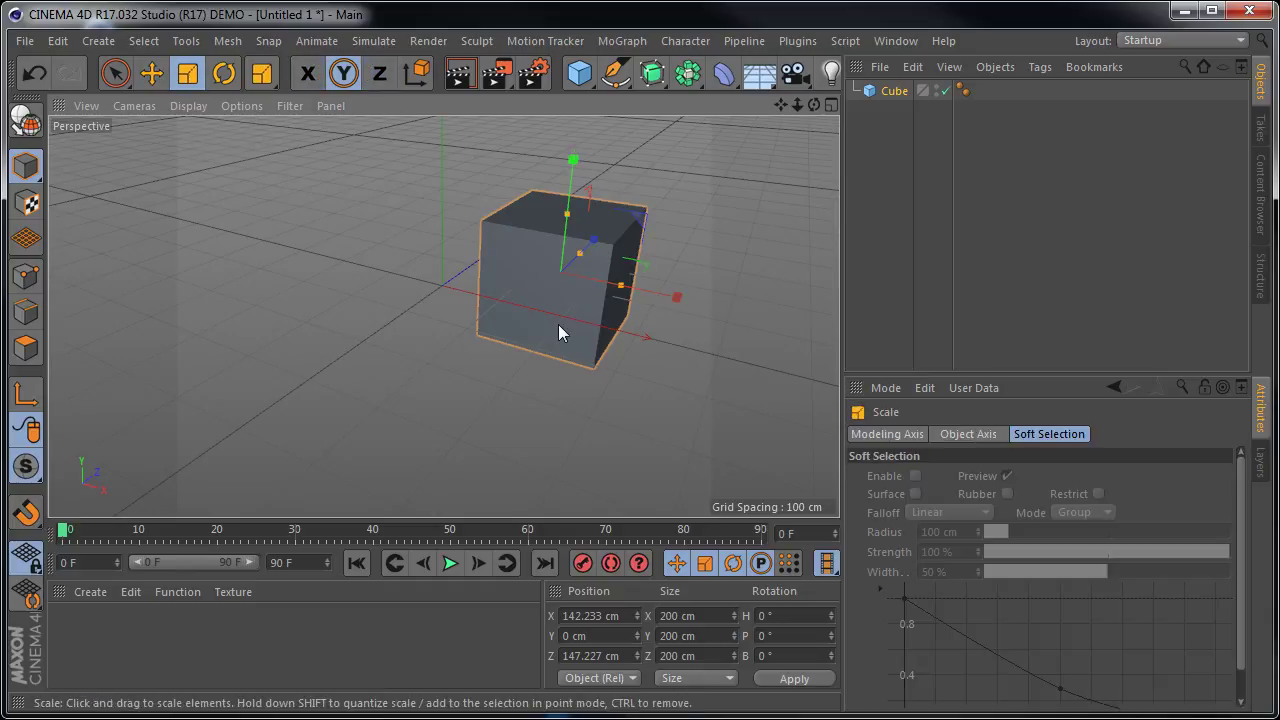
pyautogui.moveTo(678, 298)
pyautogui.mouseDown()
pyautogui.moveTo(694, 321)
pyautogui.moveTo(741, 333)
pyautogui.mouseUp()
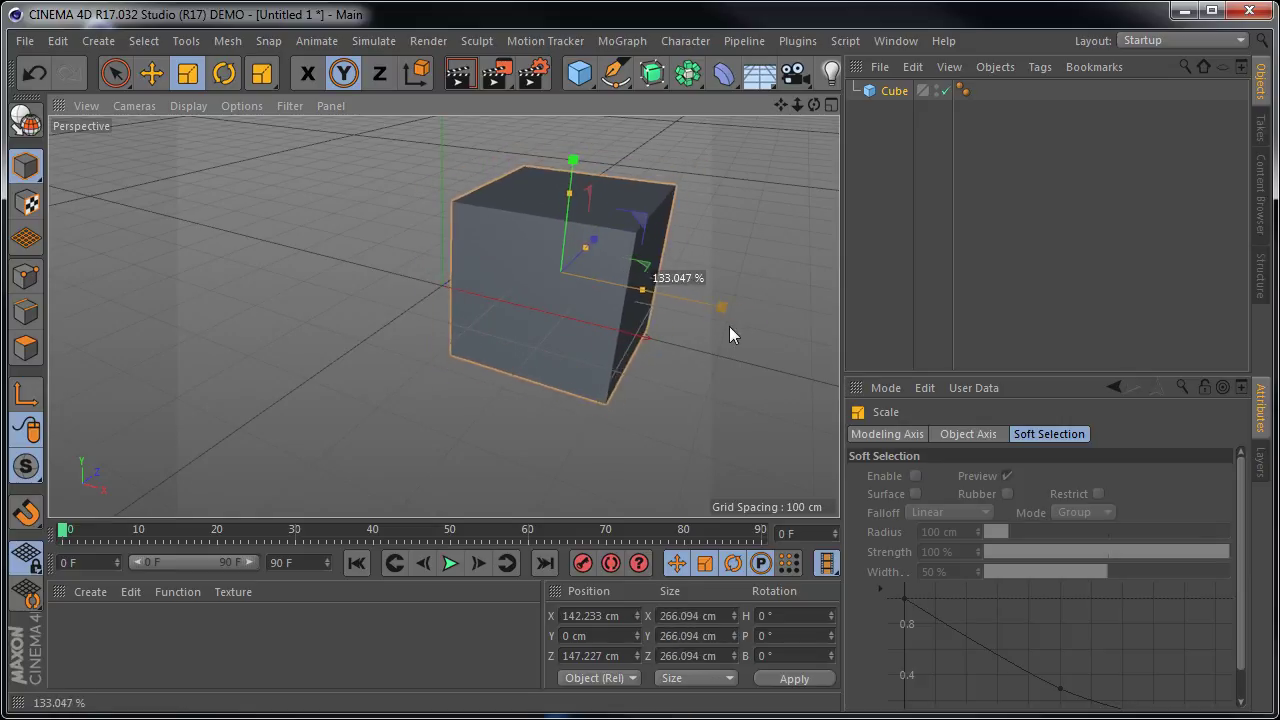
pyautogui.moveTo(740, 333); pyautogui.dragTo(736, 333)
pyautogui.moveTo(579, 168); pyautogui.dragTo(591, 337)
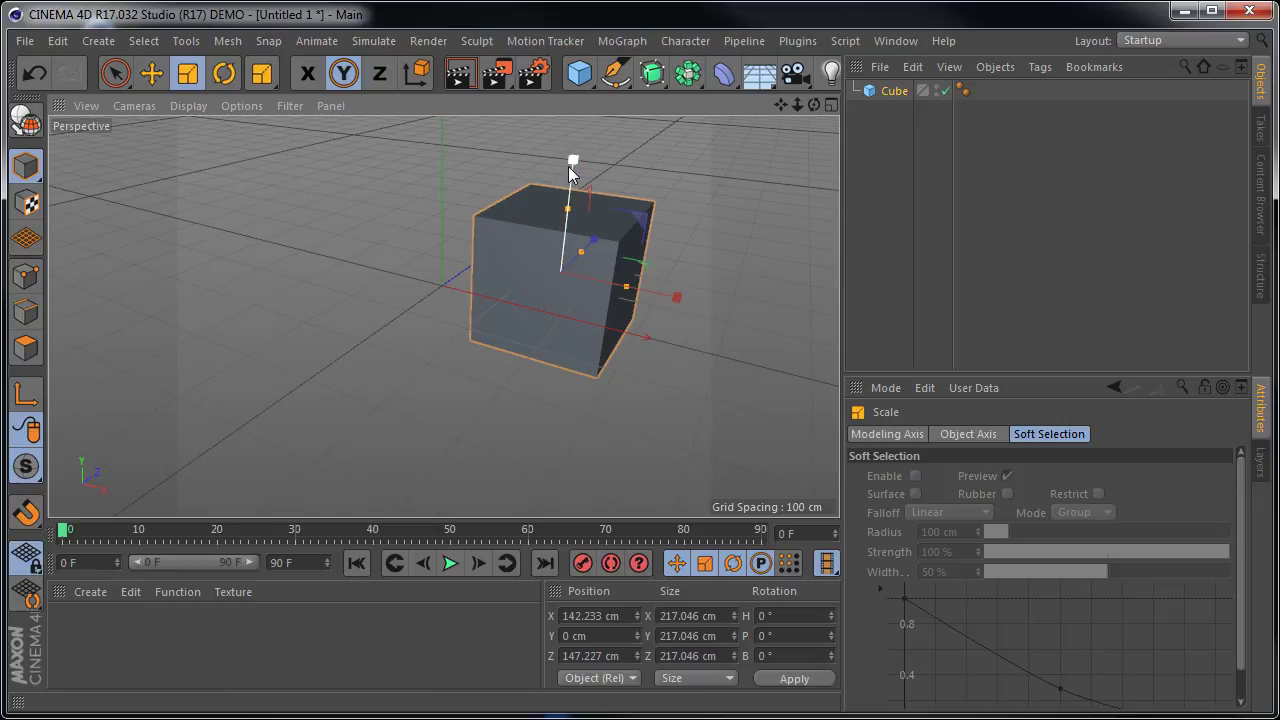
pyautogui.click(549, 323)
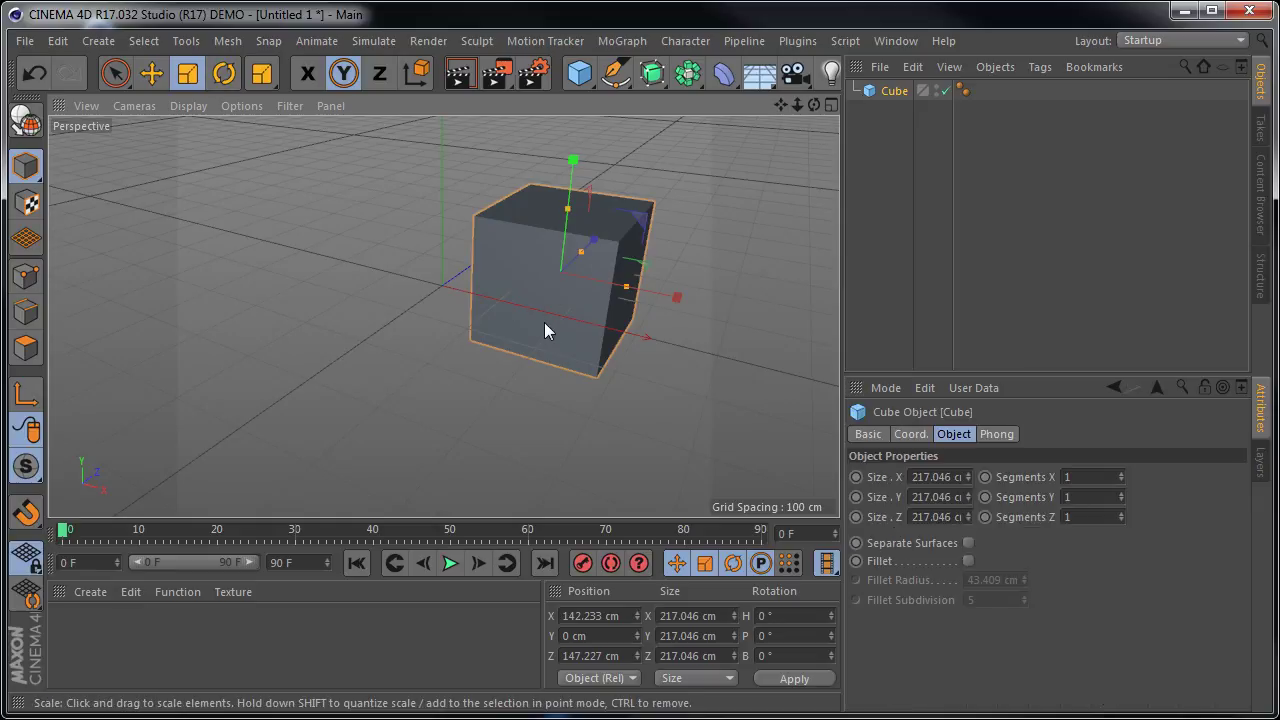
# Step: Make the cube editable and stretch it to 231.415 × 283.44 × 217.046 cm
pyautogui.click(30, 122)
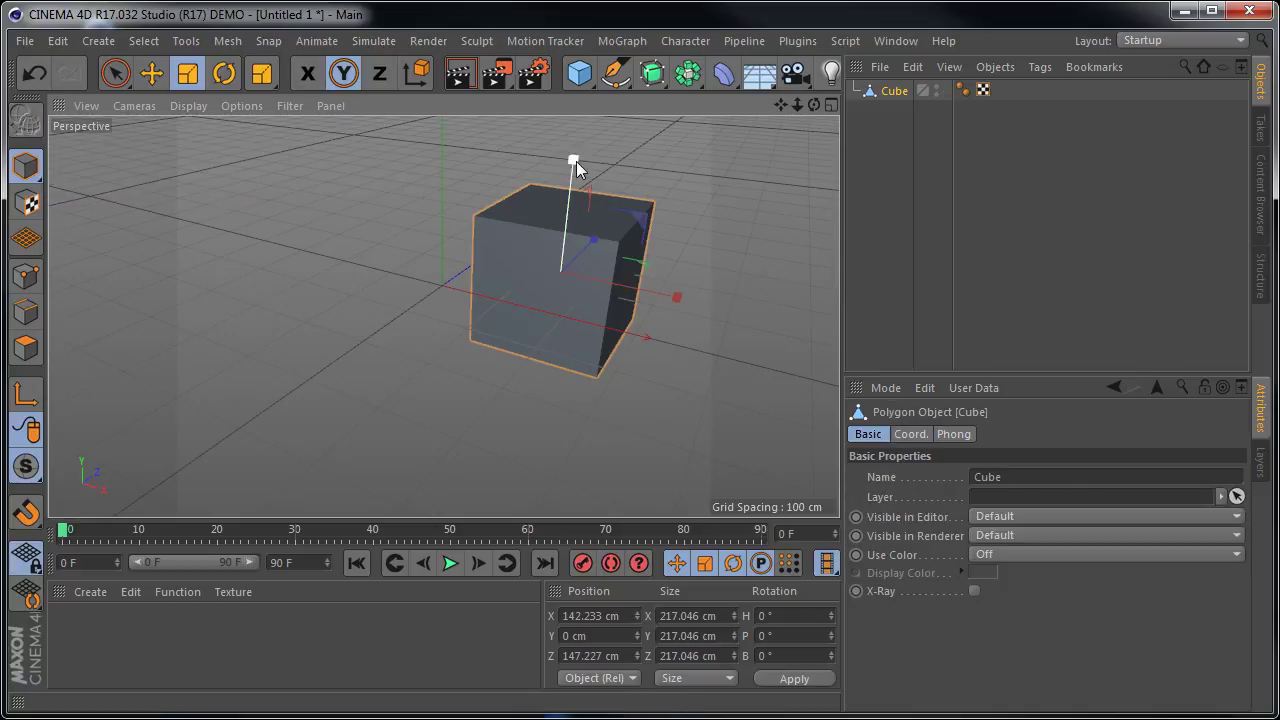
pyautogui.moveTo(576, 161)
pyautogui.mouseDown()
pyautogui.moveTo(577, 120)
pyautogui.moveTo(570, 218)
pyautogui.mouseUp()
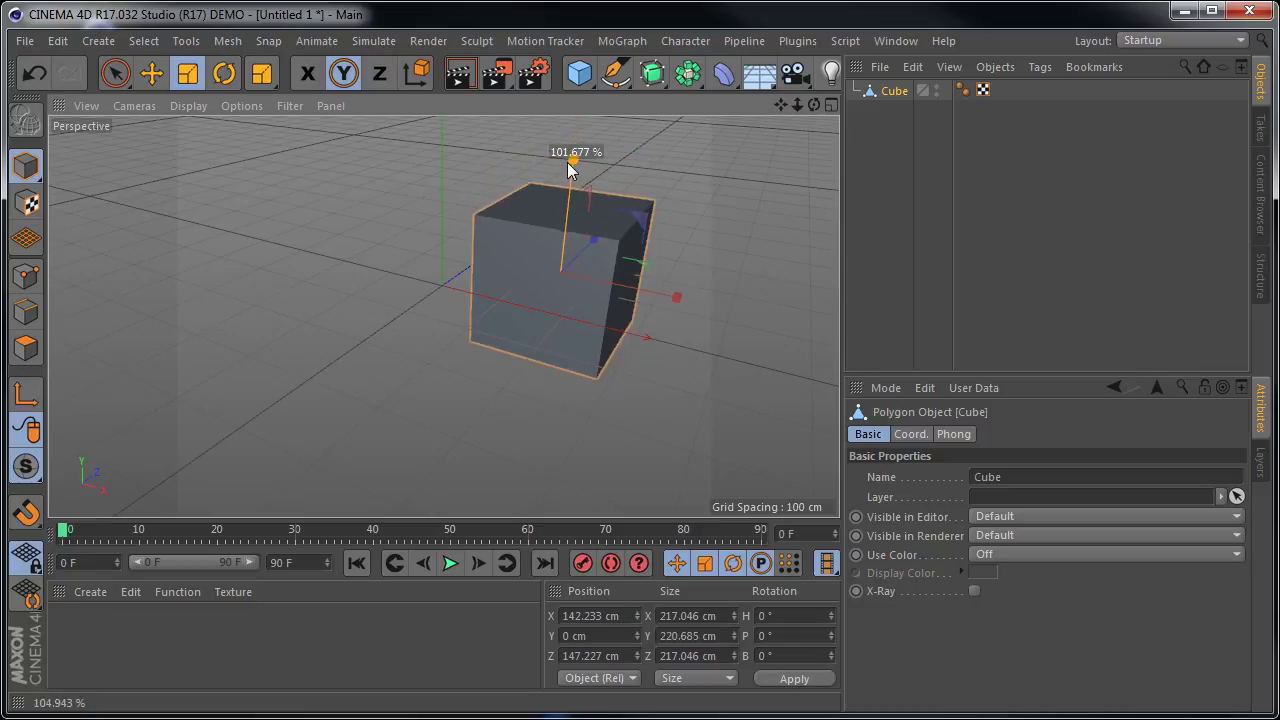
pyautogui.moveTo(570, 218); pyautogui.dragTo(569, 131)
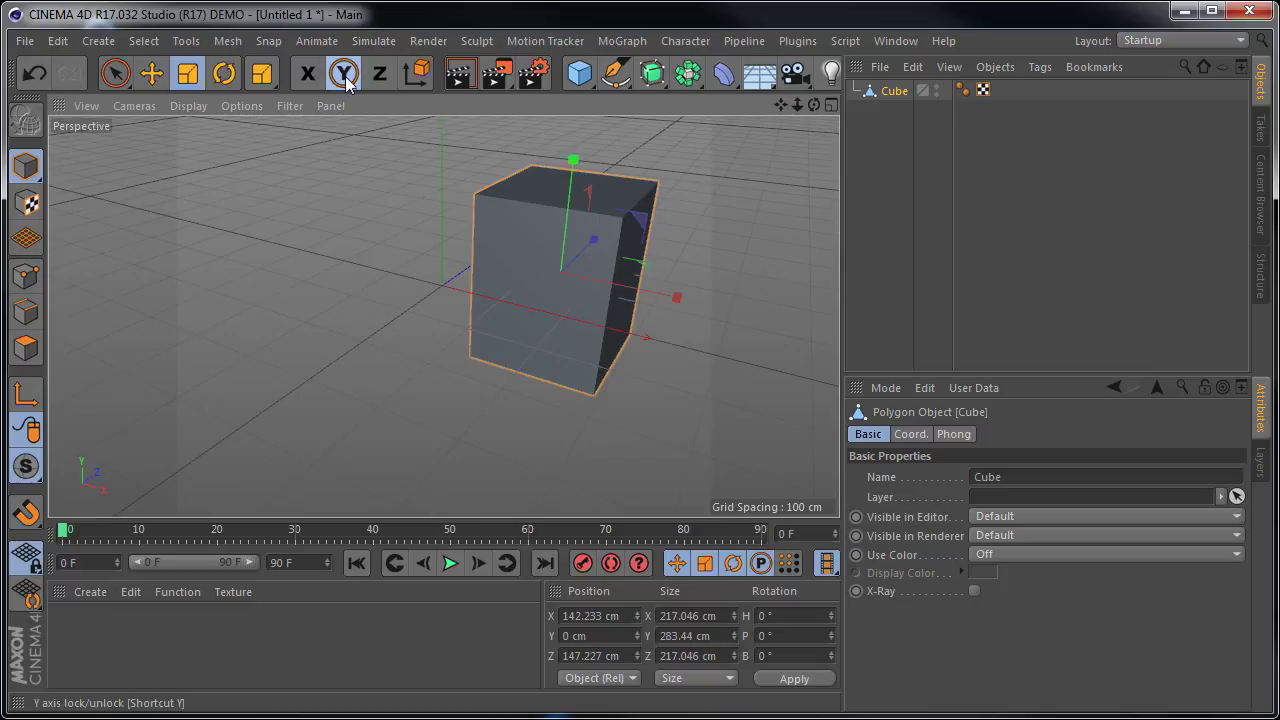
pyautogui.moveTo(677, 299)
pyautogui.mouseDown()
pyautogui.moveTo(664, 290)
pyautogui.moveTo(683, 293)
pyautogui.mouseUp()
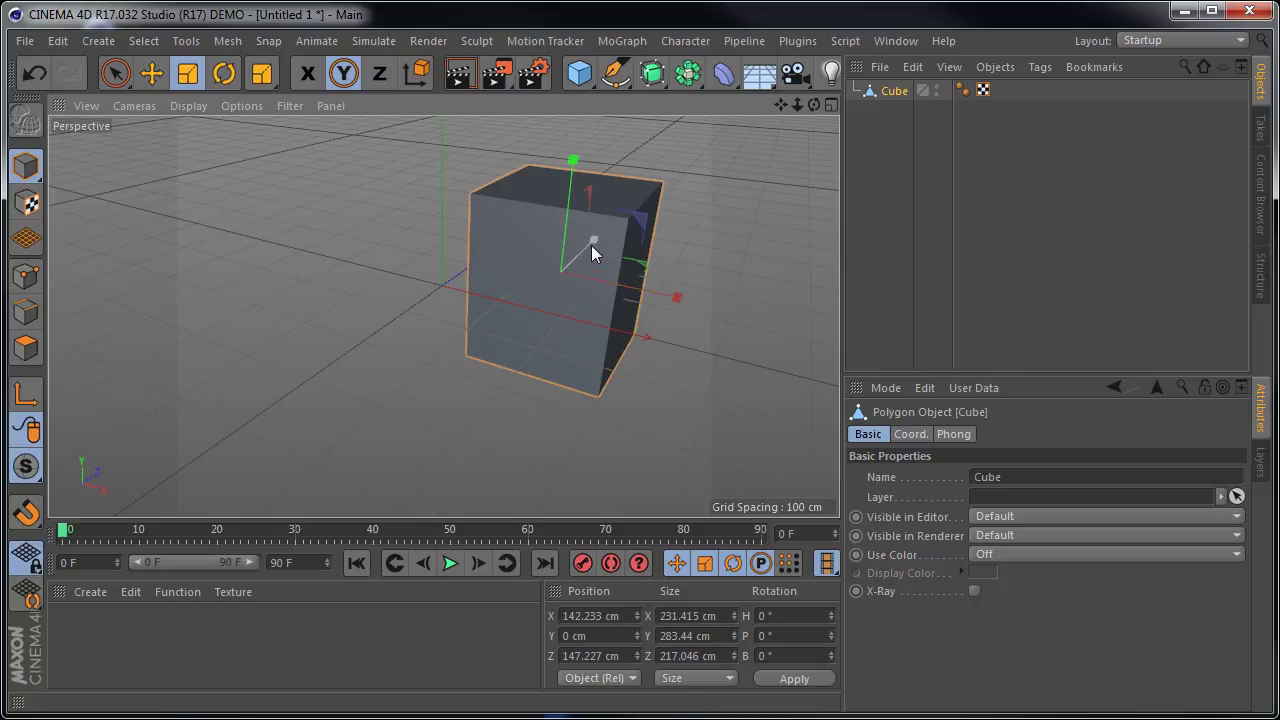
pyautogui.click(307, 73)
pyautogui.click(385, 76)
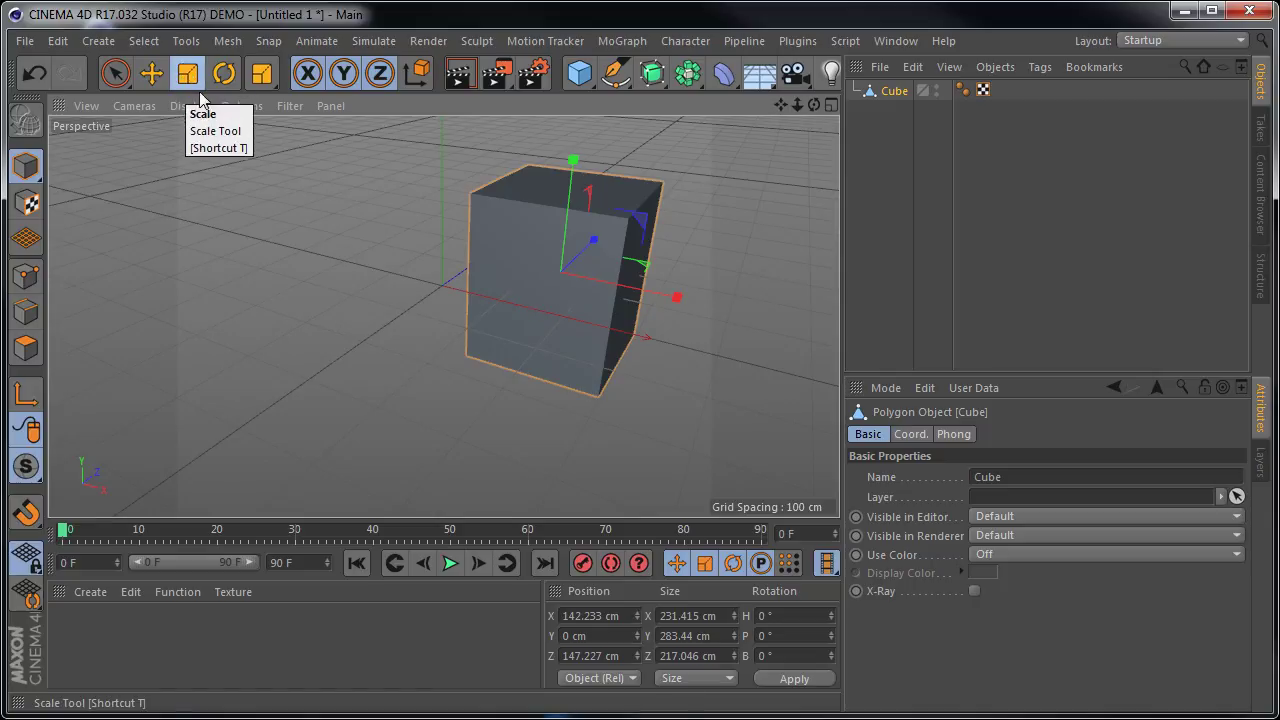
# Step: Scale the polygon cube with X/Z axis locks to 226.787 × 403.069 × 246.525 cm
pyautogui.moveTo(551, 283)
pyautogui.mouseDown()
pyautogui.moveTo(521, 320)
pyautogui.moveTo(592, 269)
pyautogui.moveTo(573, 252)
pyautogui.moveTo(576, 163)
pyautogui.moveTo(560, 272)
pyautogui.moveTo(604, 266)
pyautogui.moveTo(637, 222)
pyautogui.moveTo(517, 335)
pyautogui.moveTo(553, 304)
pyautogui.mouseUp()
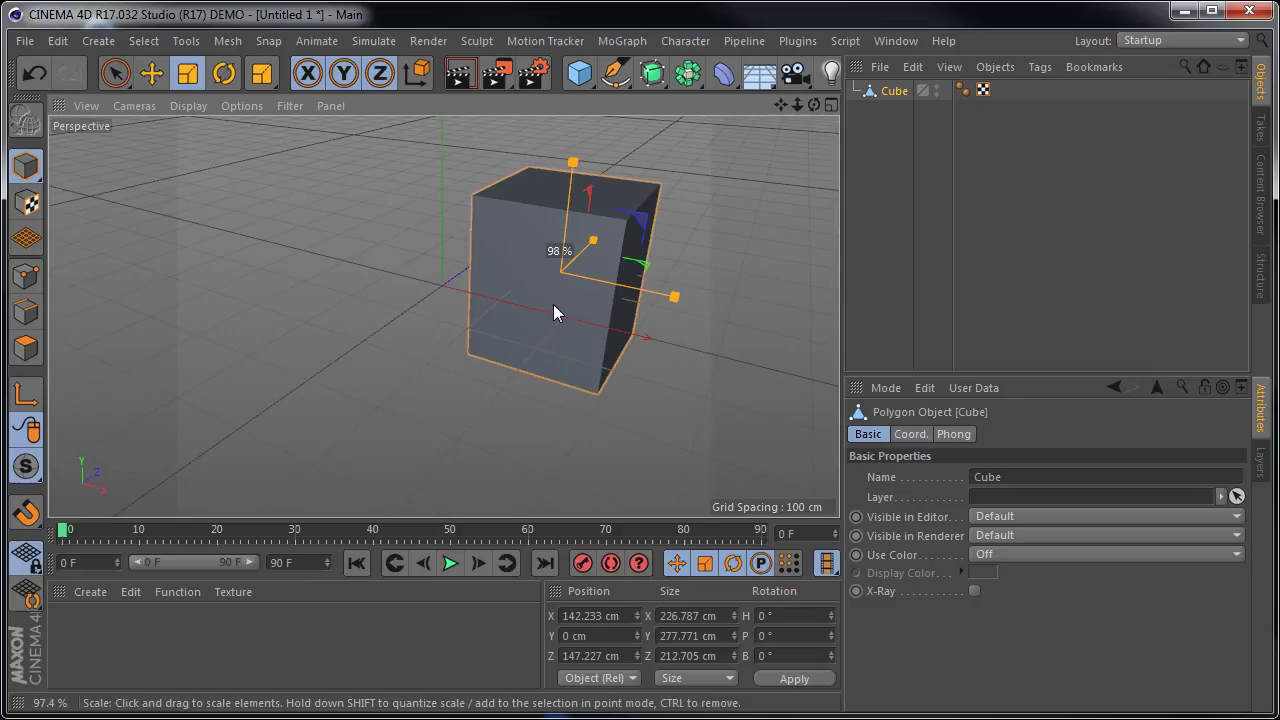
pyautogui.click(309, 76)
pyautogui.moveTo(538, 310)
pyautogui.mouseDown()
pyautogui.moveTo(631, 237)
pyautogui.moveTo(786, 154)
pyautogui.moveTo(592, 280)
pyautogui.moveTo(429, 359)
pyautogui.moveTo(279, 469)
pyautogui.moveTo(384, 412)
pyautogui.moveTo(652, 222)
pyautogui.moveTo(728, 151)
pyautogui.moveTo(505, 348)
pyautogui.moveTo(371, 512)
pyautogui.moveTo(622, 243)
pyautogui.mouseUp()
pyautogui.click(380, 76)
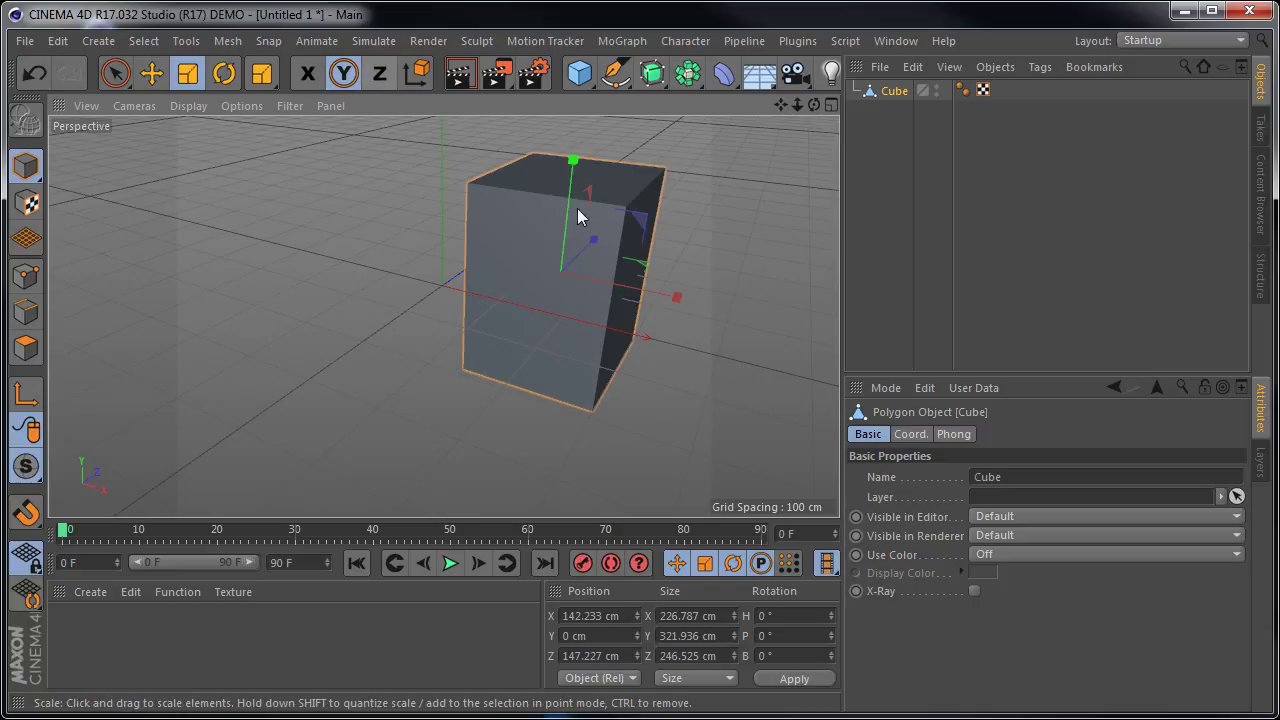
pyautogui.moveTo(524, 277); pyautogui.dragTo(559, 281)
pyautogui.click(309, 73)
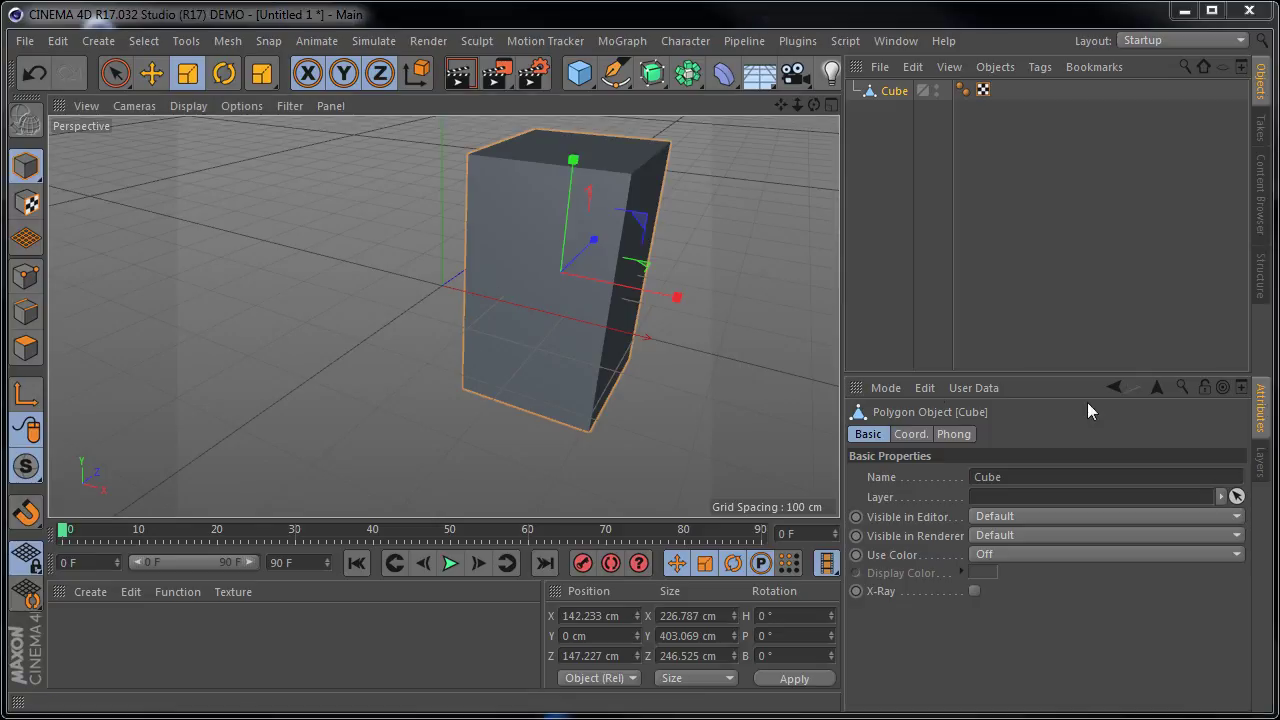
pyautogui.click(730, 365)
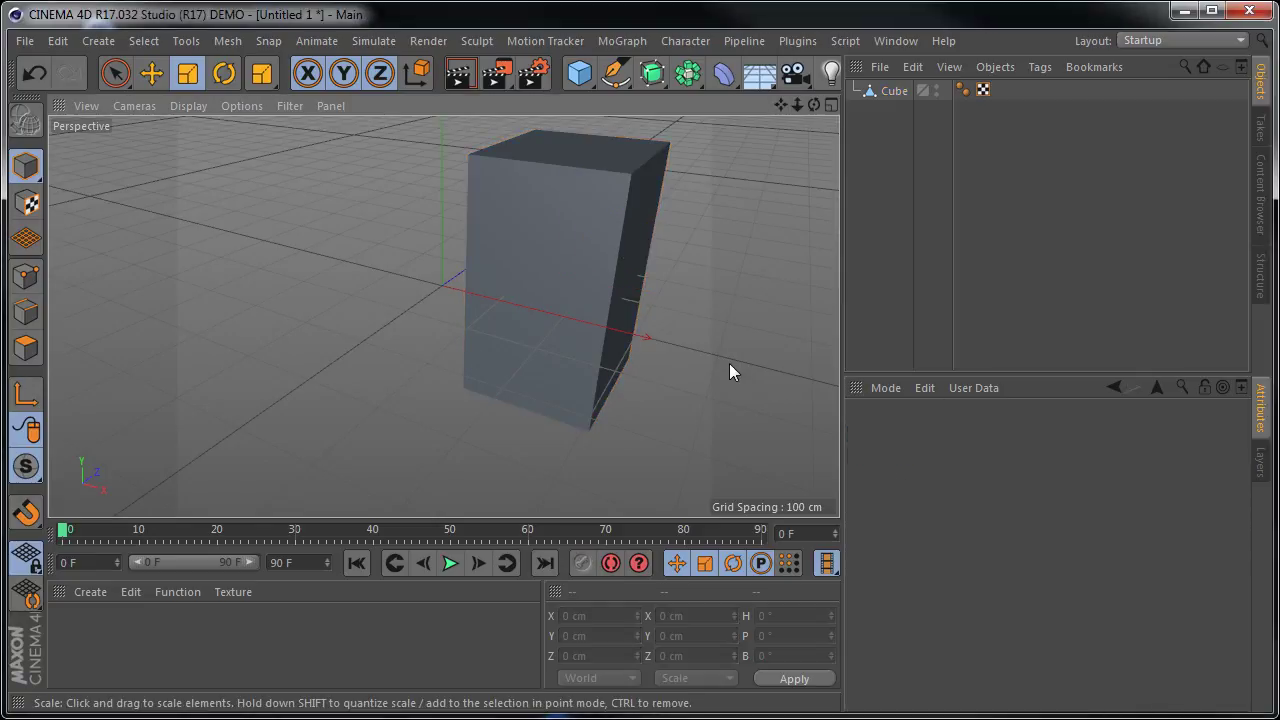
pyautogui.click(566, 289)
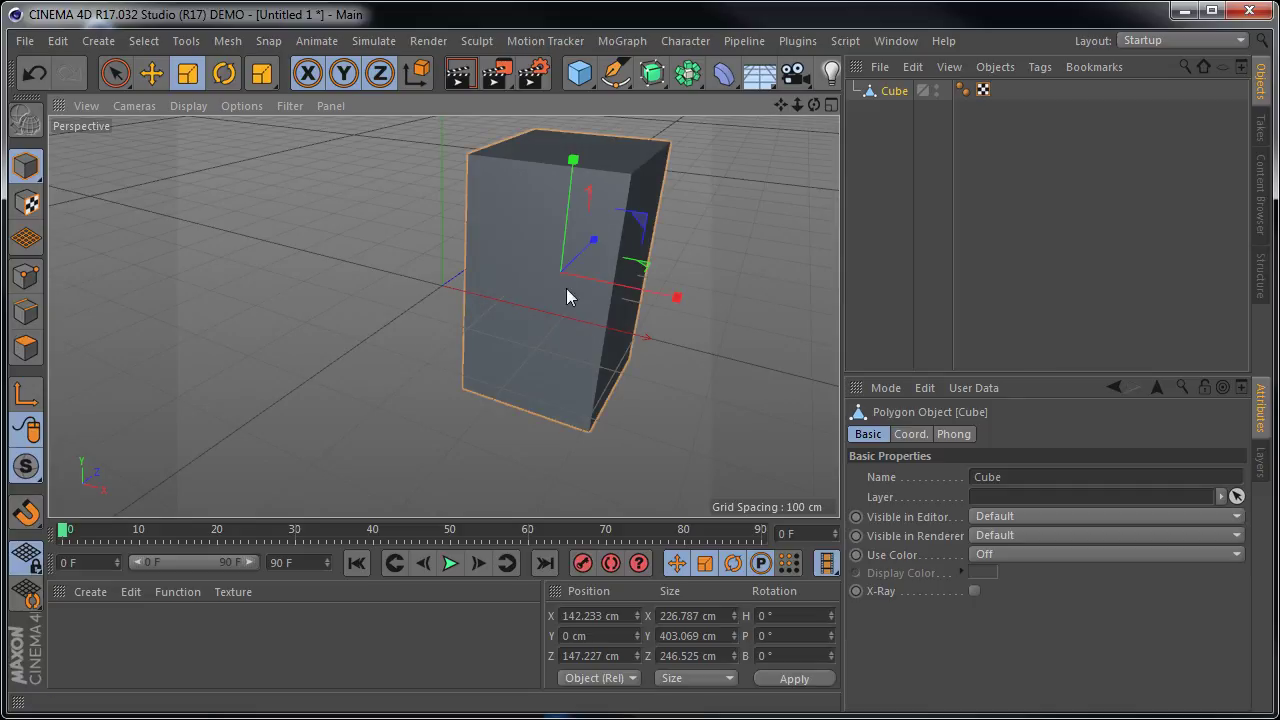
pyautogui.moveTo(604, 236); pyautogui.dragTo(596, 241)
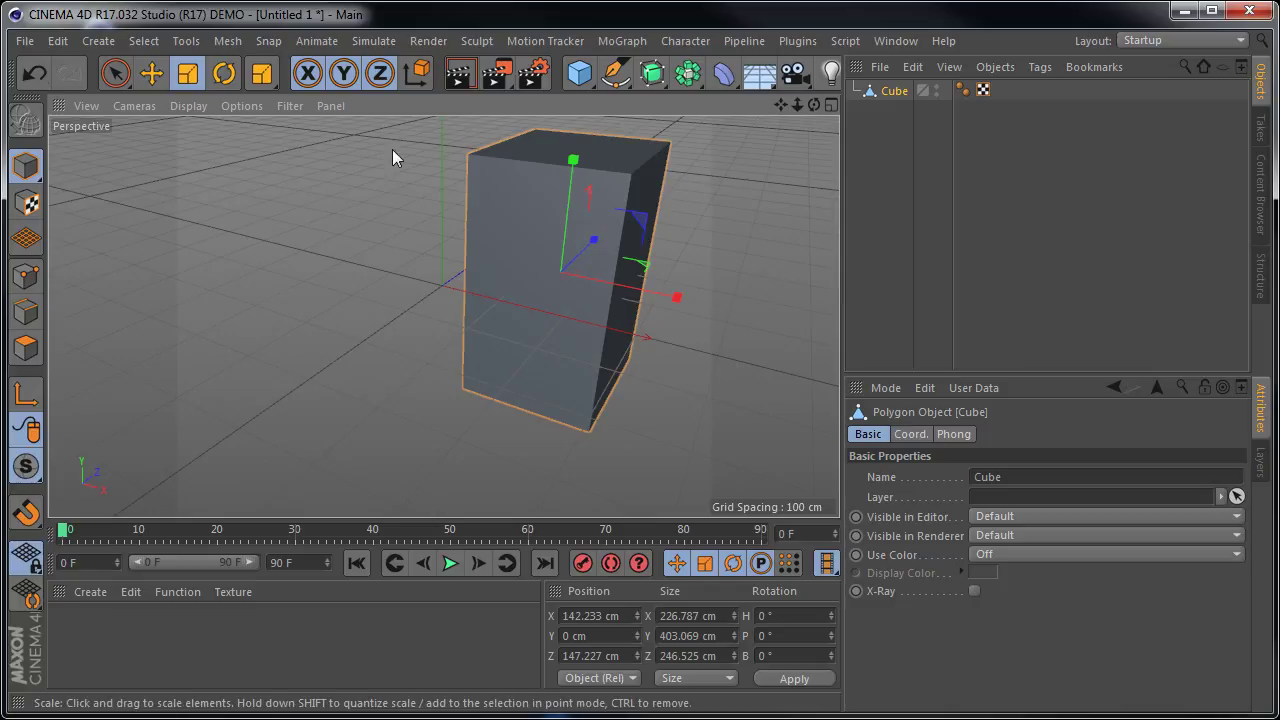
pyautogui.moveTo(560, 282); pyautogui.dragTo(560, 272)
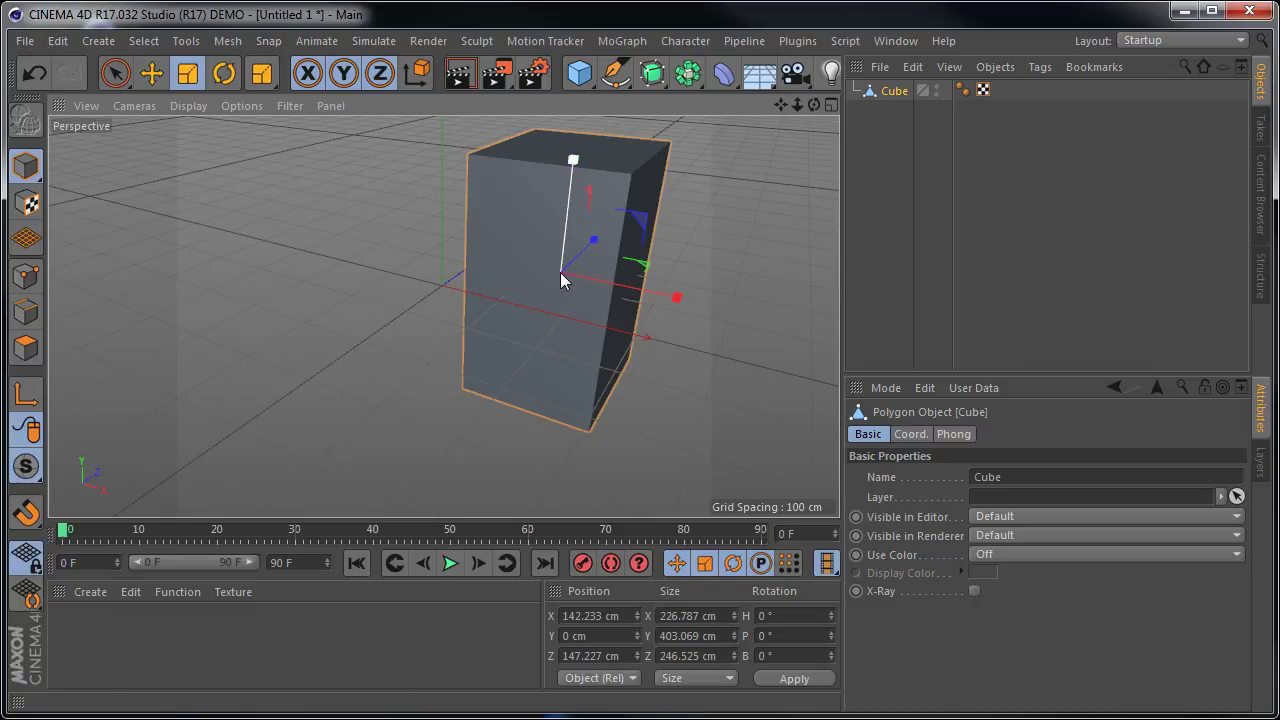
# Step: Close all projects without saving and add a fresh 200 cm cube in Untitled 2
pyautogui.click(25, 42)
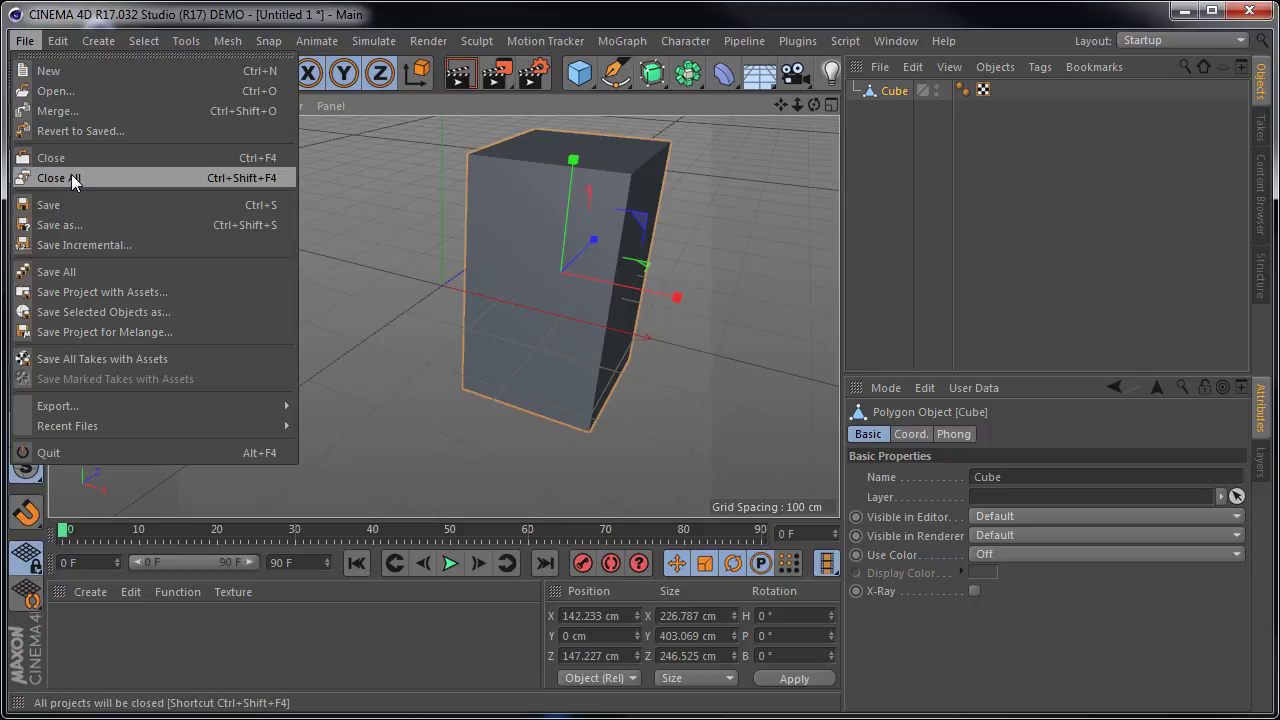
pyautogui.click(72, 176)
pyautogui.click(697, 458)
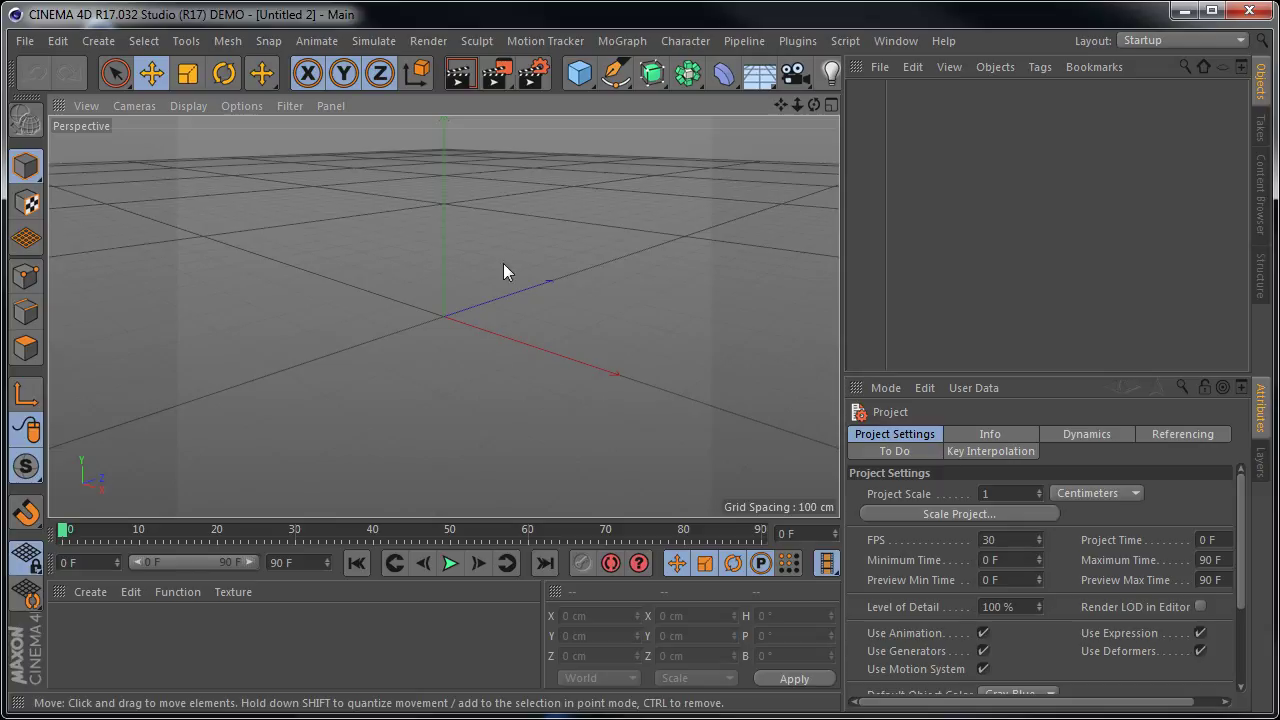
pyautogui.click(580, 74)
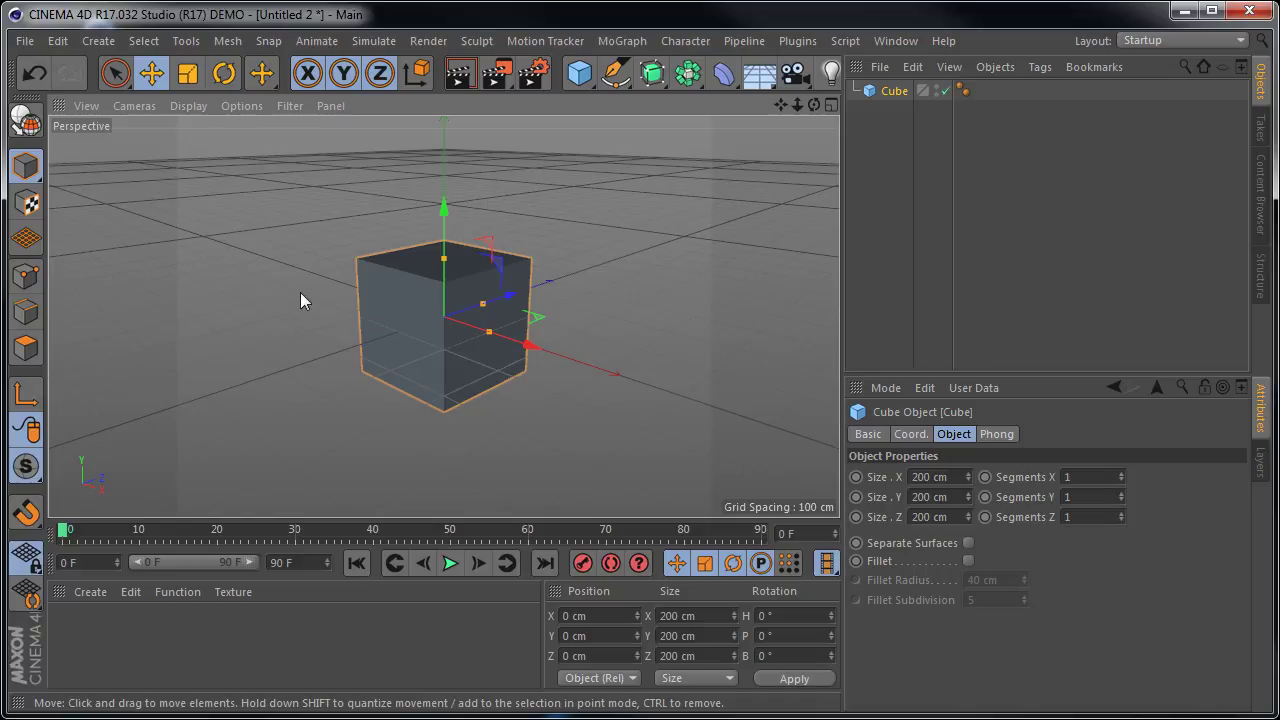
# Step: Switch the viewport to the 4 Views Top Split layout and select the cube
pyautogui.click(331, 106)
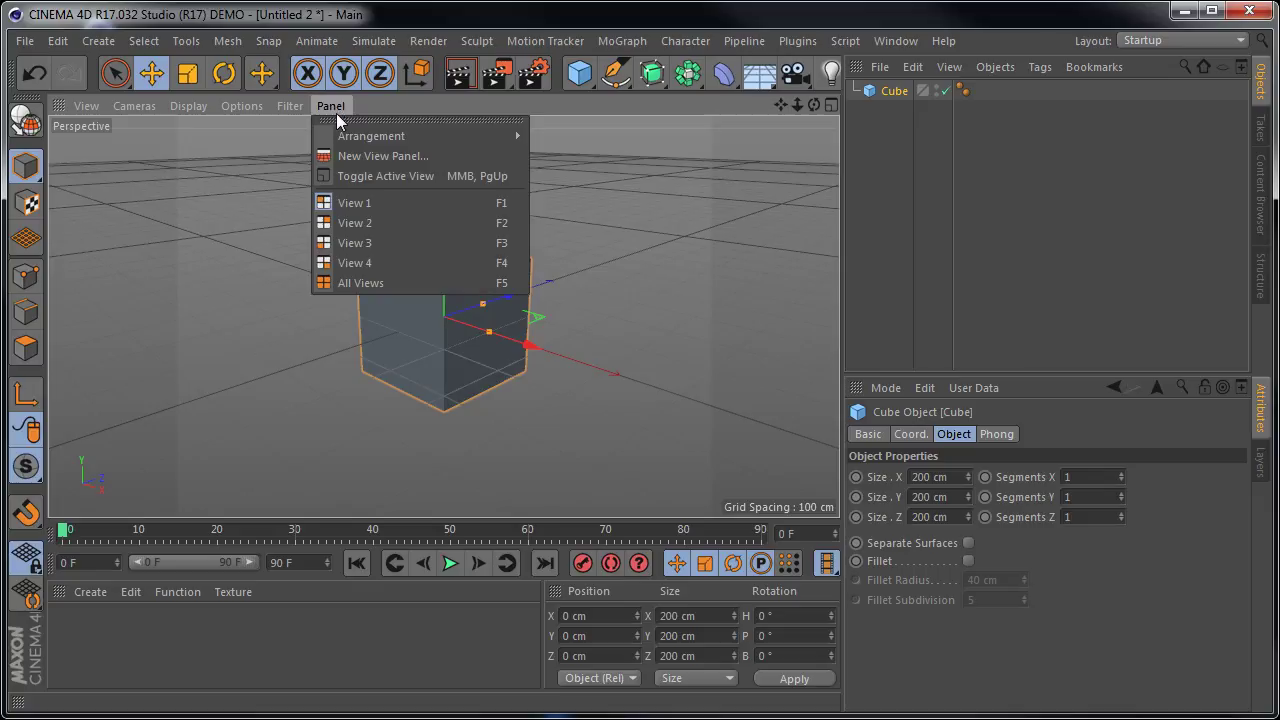
pyautogui.moveTo(372, 136)
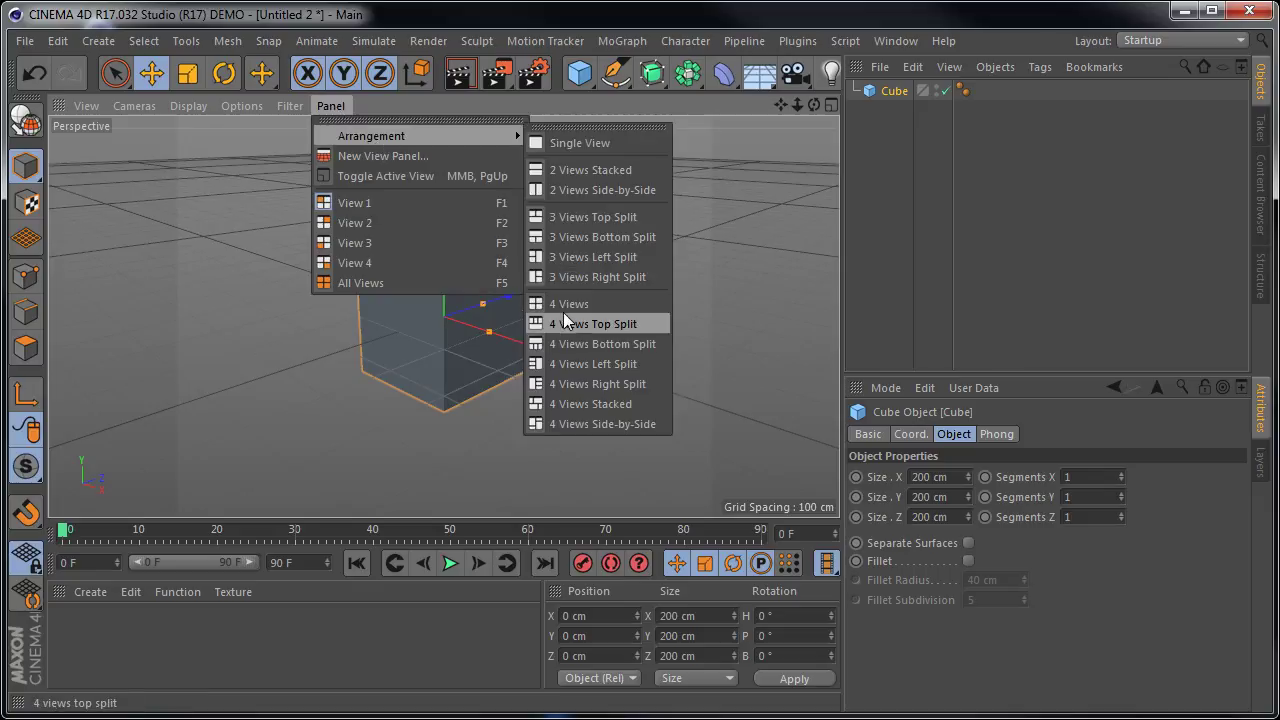
pyautogui.click(563, 306)
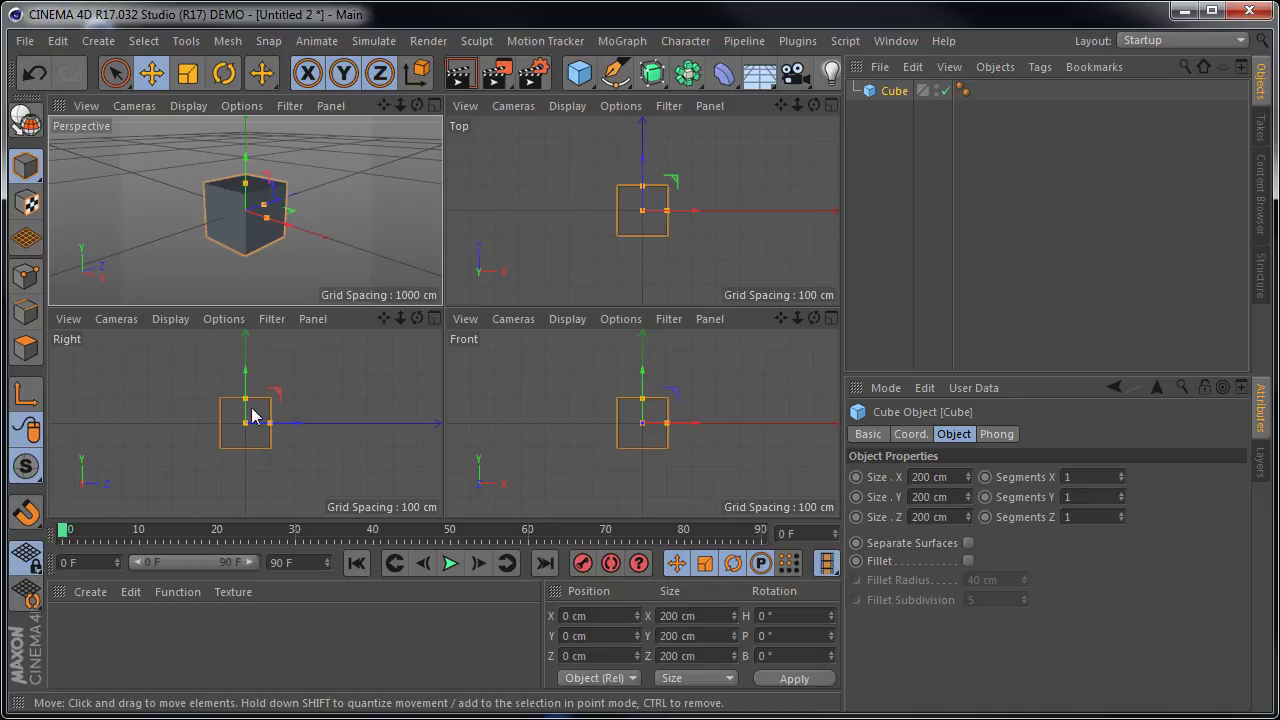
pyautogui.click(388, 225)
pyautogui.click(278, 218)
# Step: Enlarge the Perspective pane and bank the cube slightly, about 1.182°
pyautogui.click(224, 76)
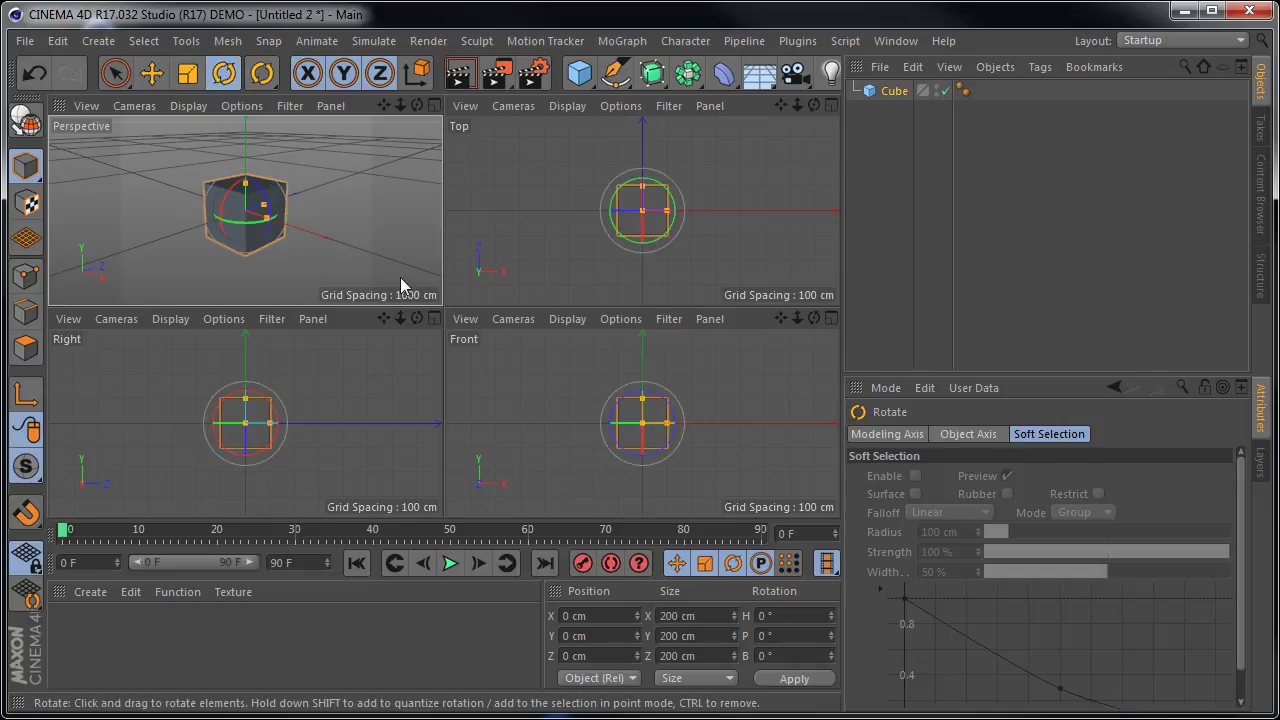
pyautogui.moveTo(443, 305); pyautogui.dragTo(615, 390)
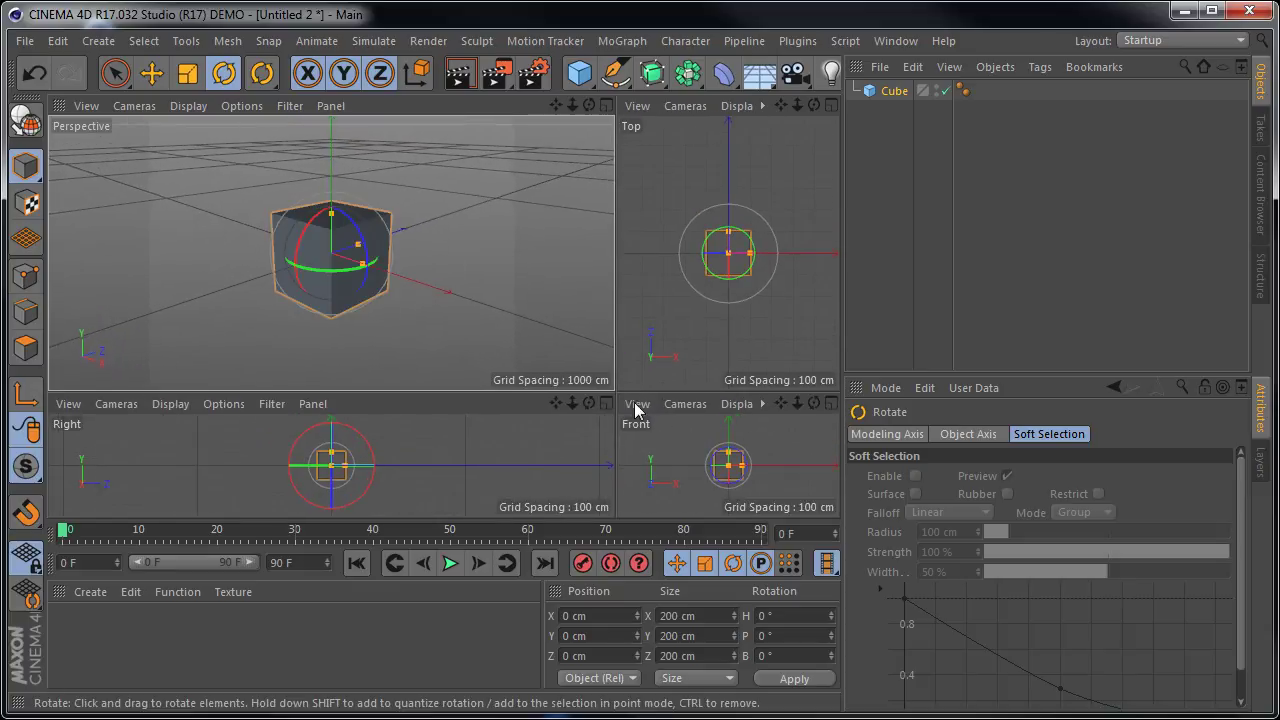
pyautogui.moveTo(362, 236)
pyautogui.mouseDown()
pyautogui.moveTo(324, 208)
pyautogui.moveTo(362, 284)
pyautogui.moveTo(356, 244)
pyautogui.mouseUp()
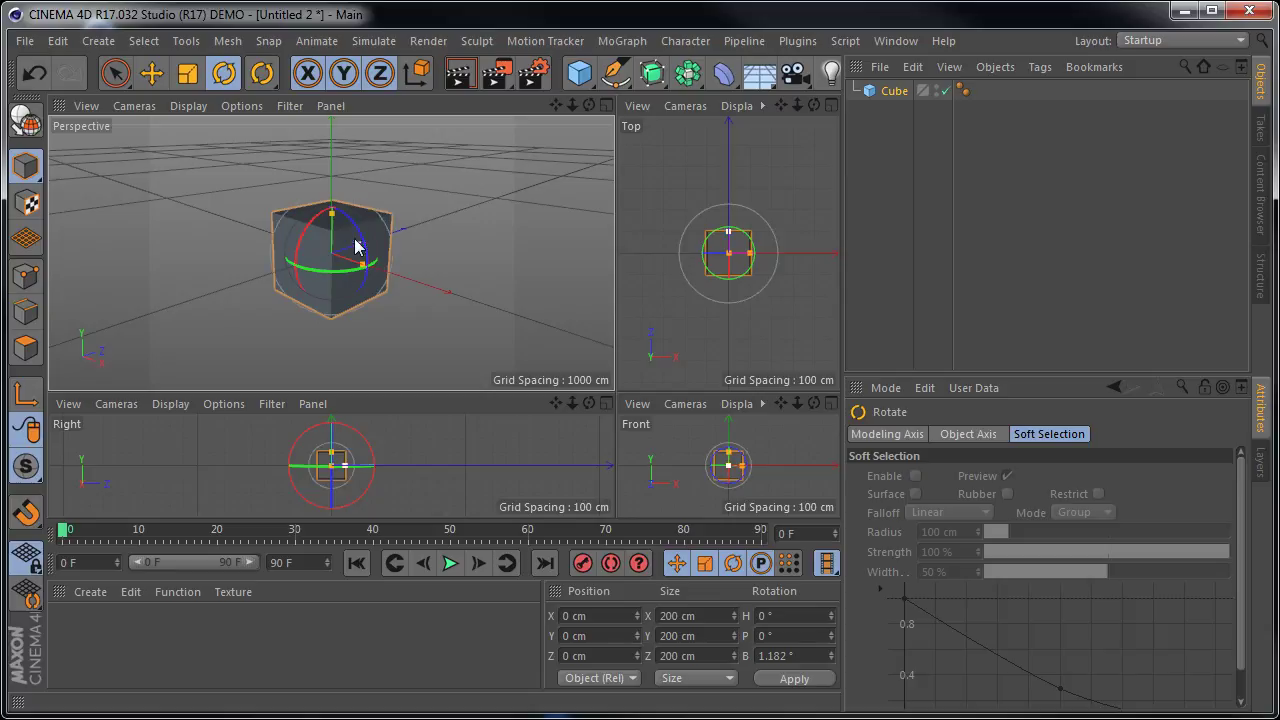
# Step: Try turning the cube's heading in the Top view, then undo it
pyautogui.click(729, 256)
pyautogui.scroll(1, 743, 270)
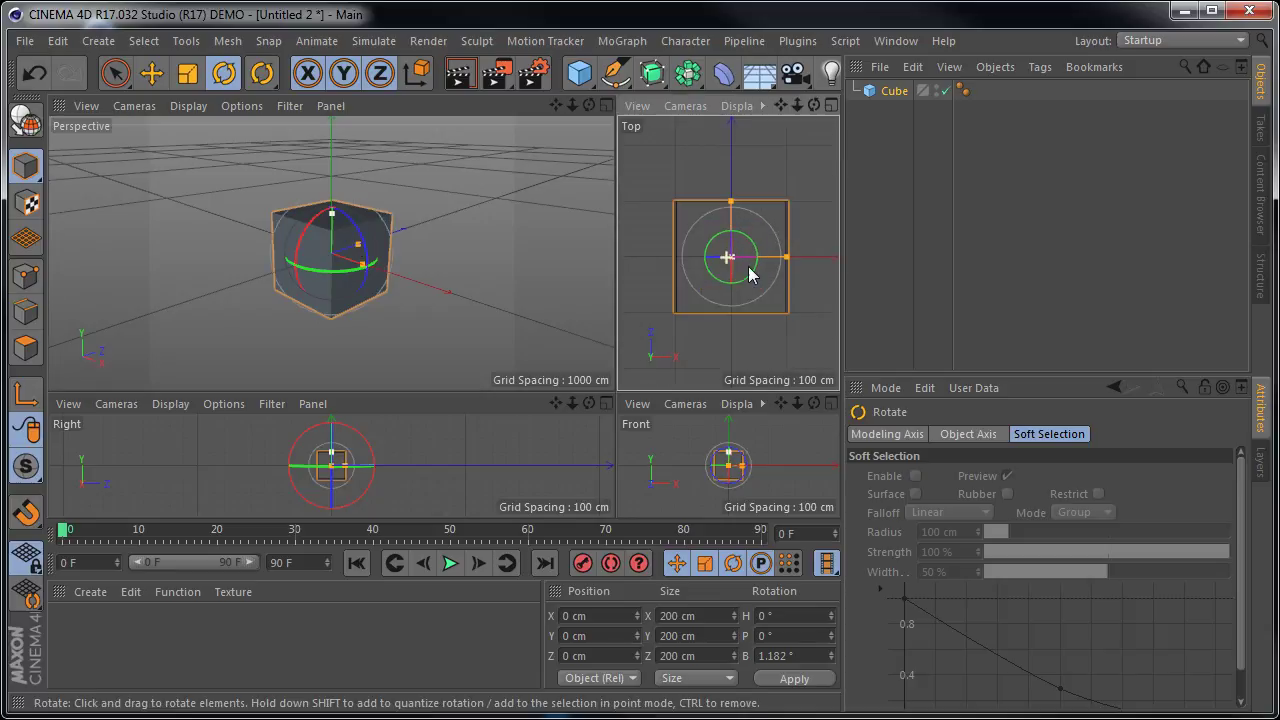
pyautogui.moveTo(752, 246)
pyautogui.mouseDown()
pyautogui.moveTo(729, 240)
pyautogui.moveTo(745, 246)
pyautogui.mouseUp()
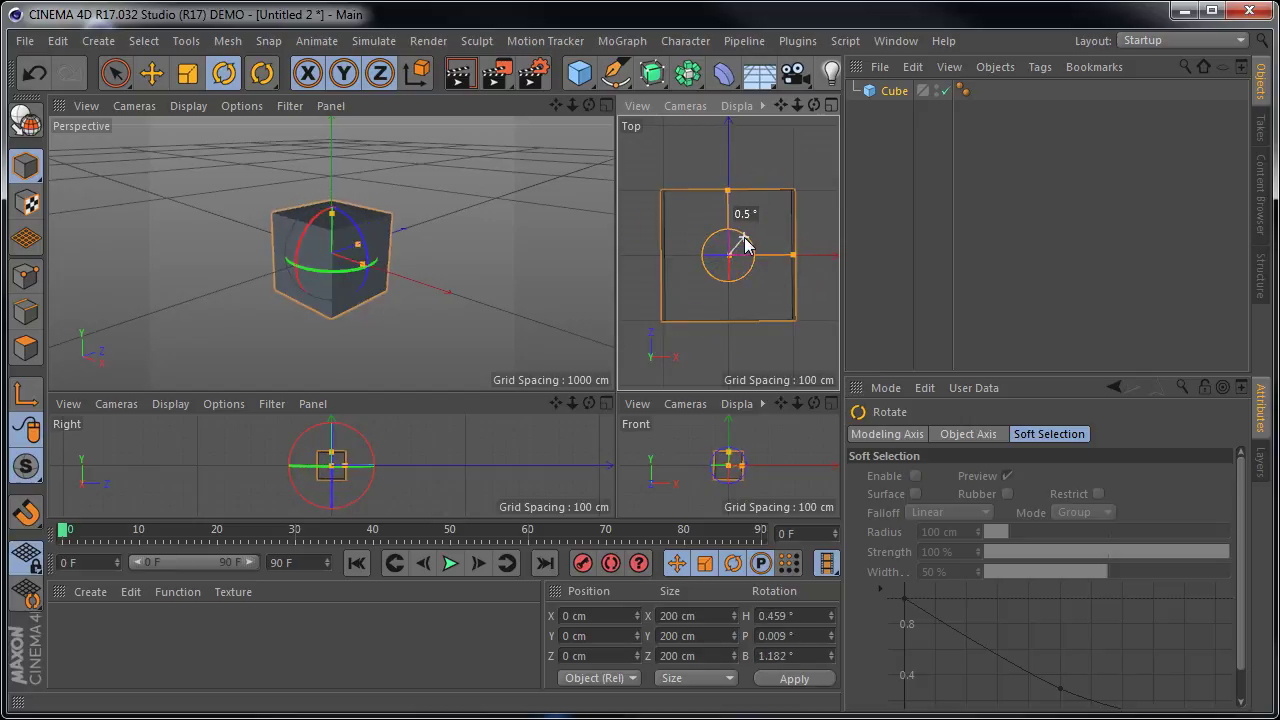
pyautogui.moveTo(745, 246); pyautogui.dragTo(735, 256)
pyautogui.hotkey('ctrl', 'z')
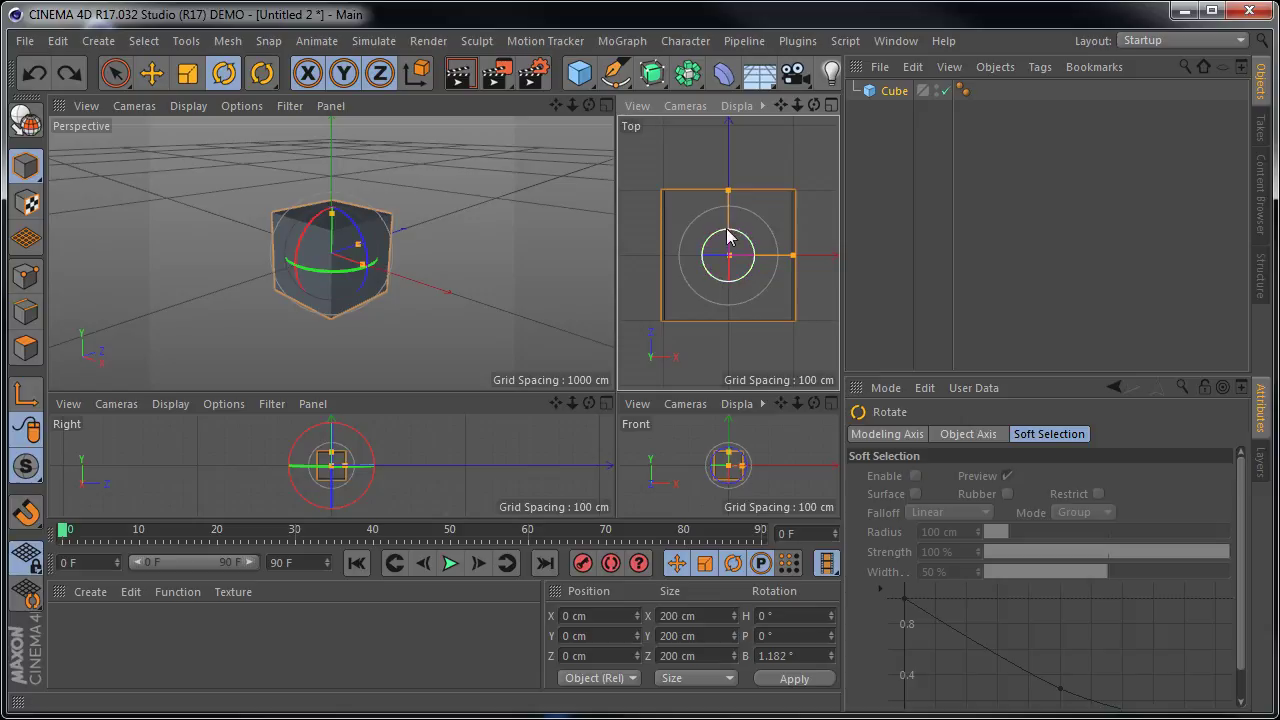
# Step: Enlarge the Top and Front views by dragging the viewport splitter
pyautogui.click(730, 474)
pyautogui.scroll(4, 730, 474)
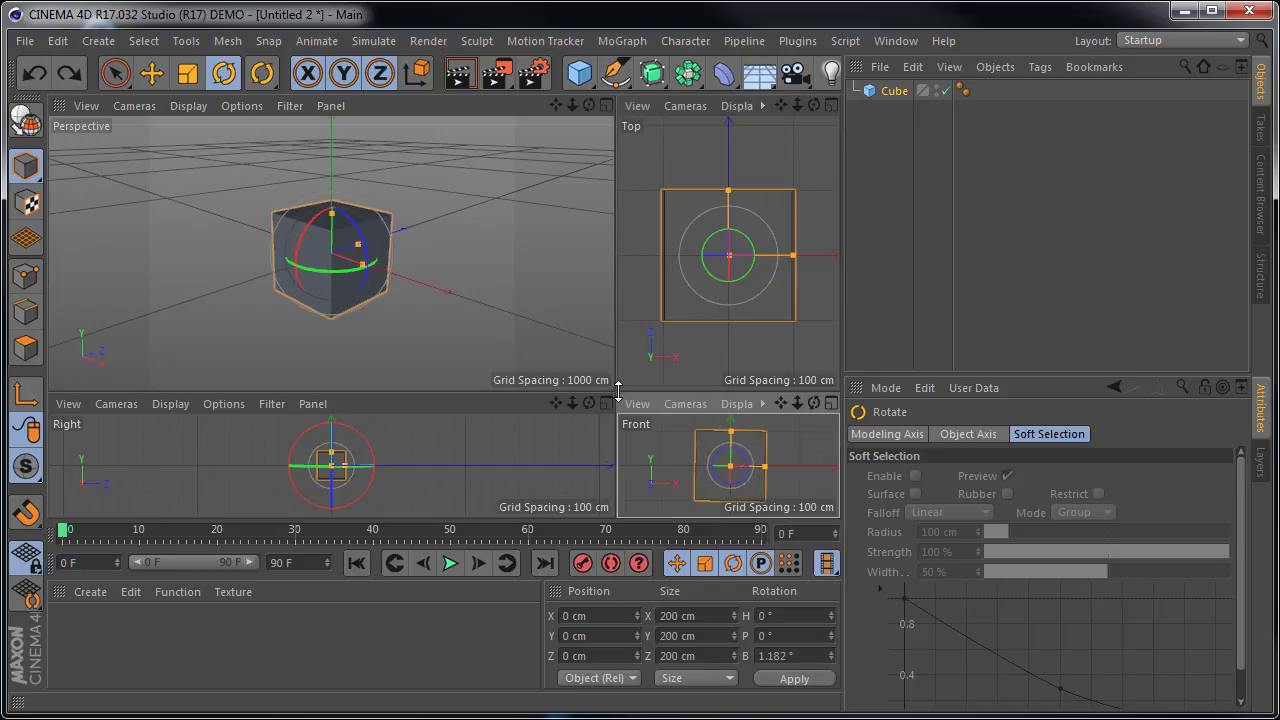
pyautogui.moveTo(614, 390)
pyautogui.mouseDown()
pyautogui.moveTo(486, 271)
pyautogui.moveTo(434, 300)
pyautogui.moveTo(366, 292)
pyautogui.mouseUp()
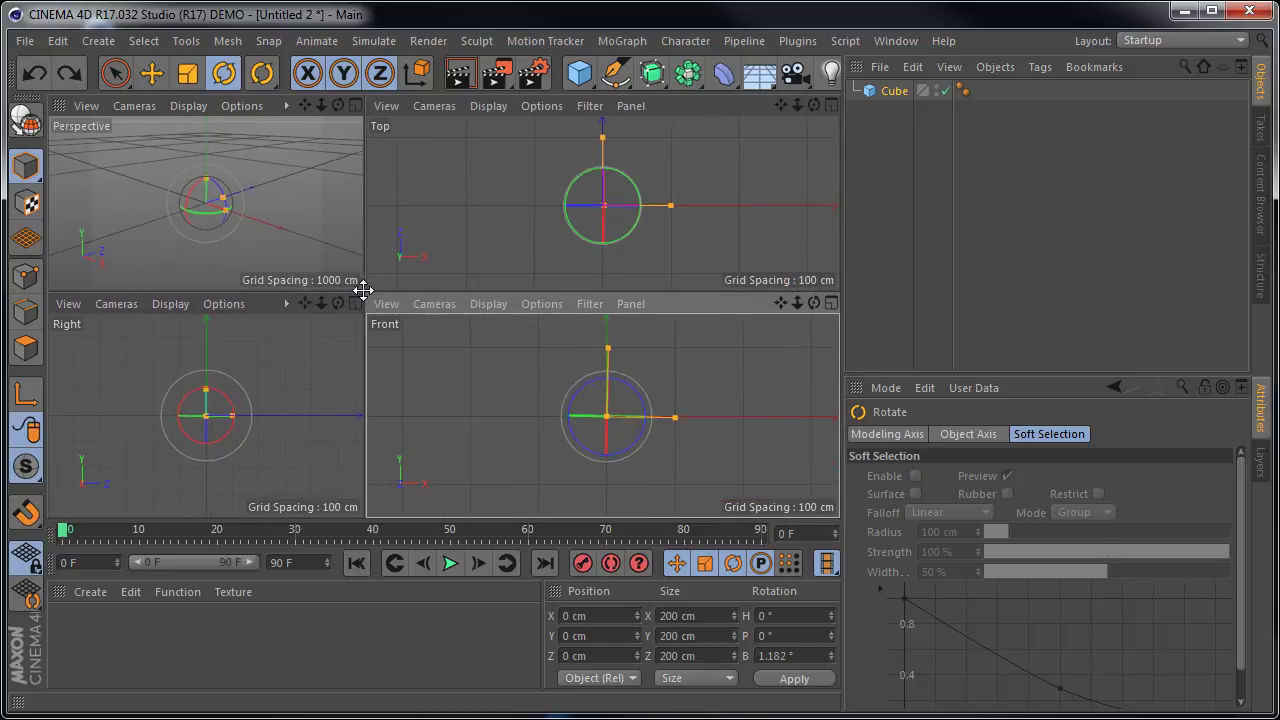
pyautogui.scroll(2, 665, 435)
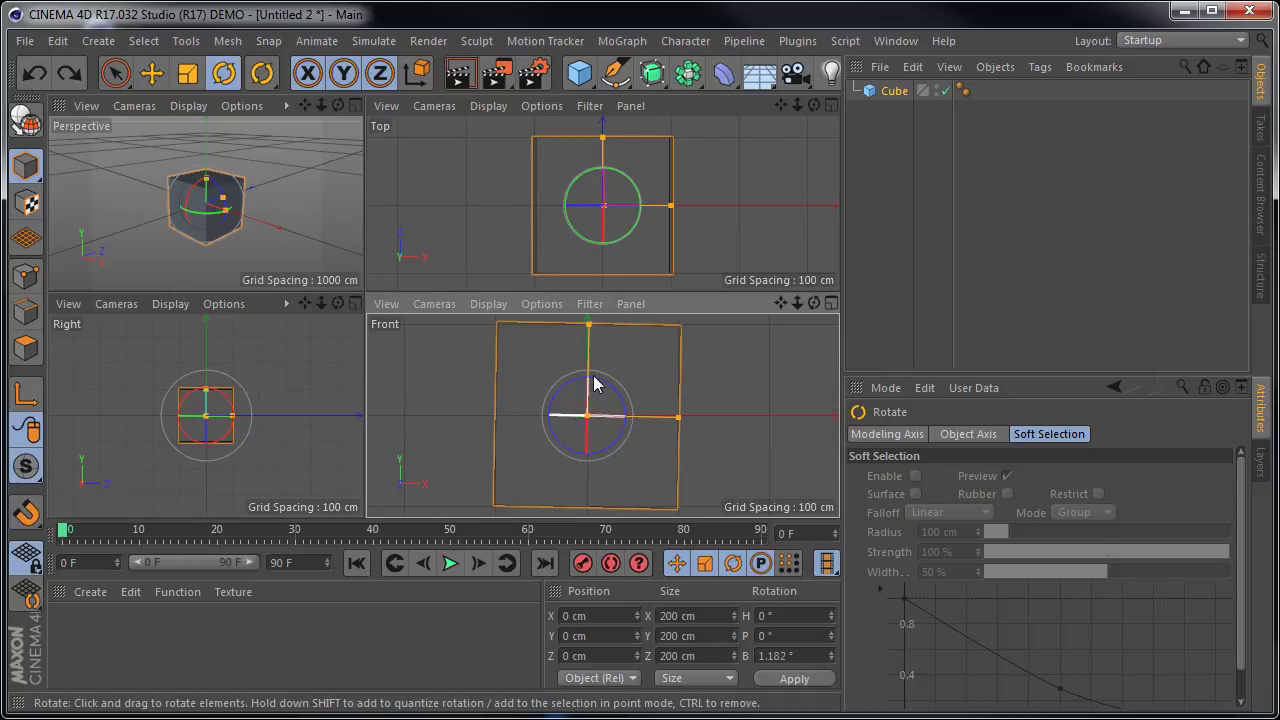
# Step: Test-tilt the cube, undo it back to zero rotation, and recentre the Front view
pyautogui.moveTo(594, 386); pyautogui.dragTo(603, 380)
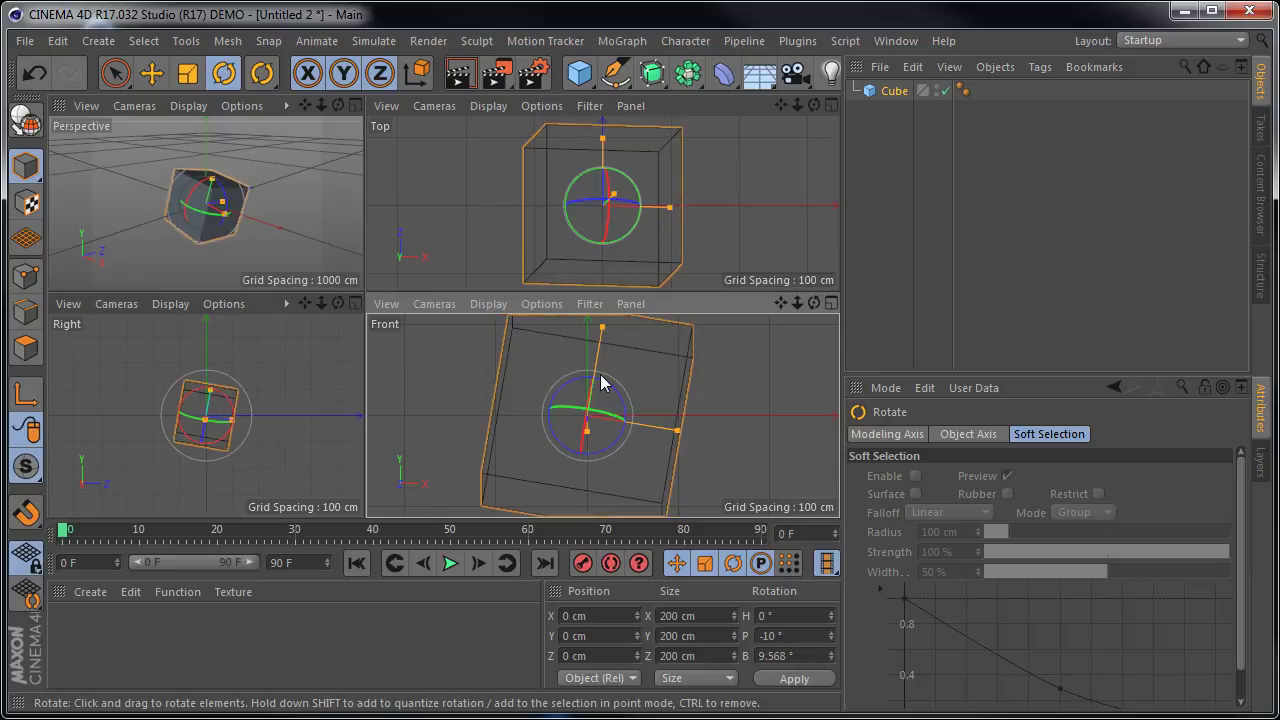
pyautogui.click(345, 198)
pyautogui.hotkey('ctrl', 'z')
pyautogui.hotkey('ctrl', 'z')
pyautogui.hotkey('ctrl', 'z')
pyautogui.hotkey('ctrl', 'z')
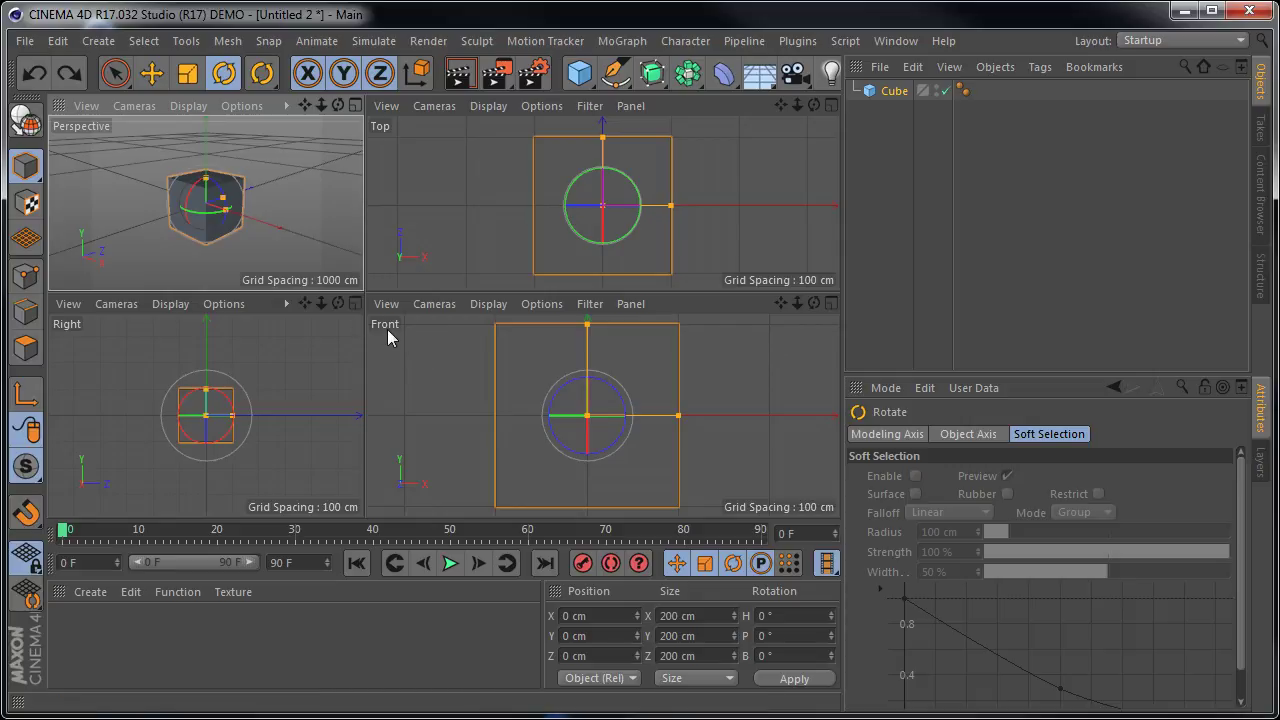
pyautogui.scroll(-1, 700, 422)
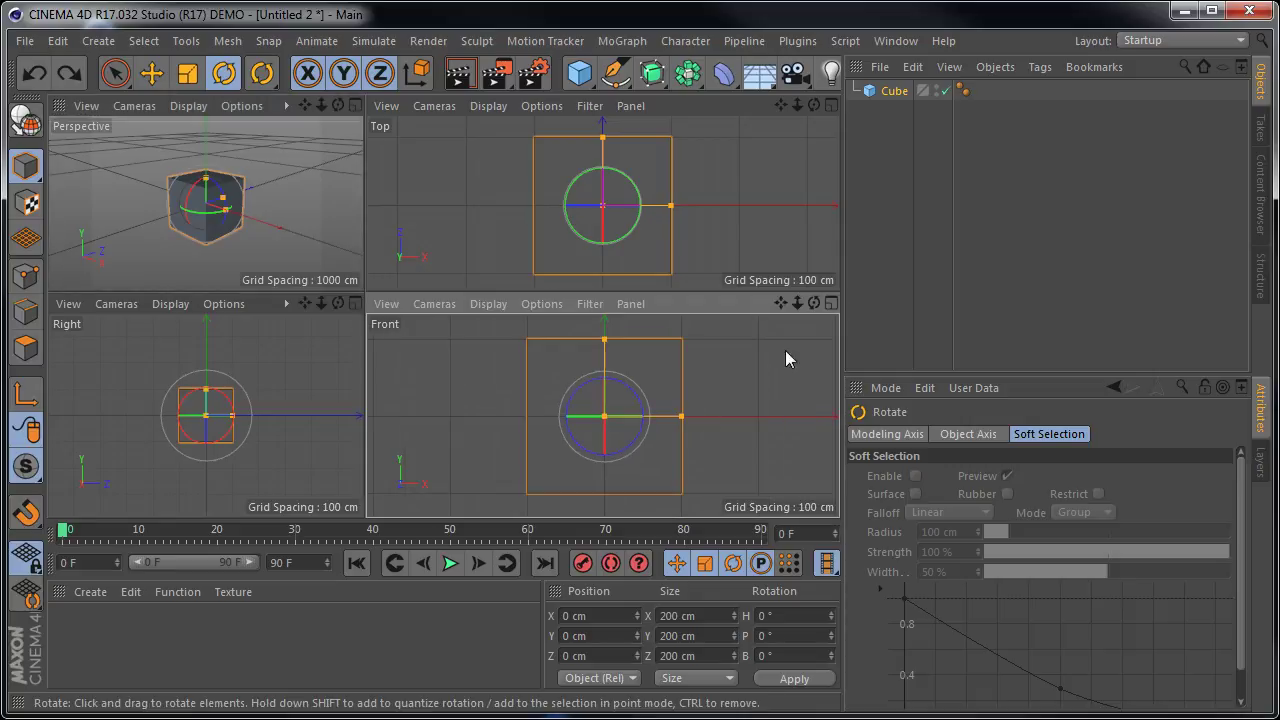
pyautogui.moveTo(780, 302); pyautogui.dragTo(572, 457)
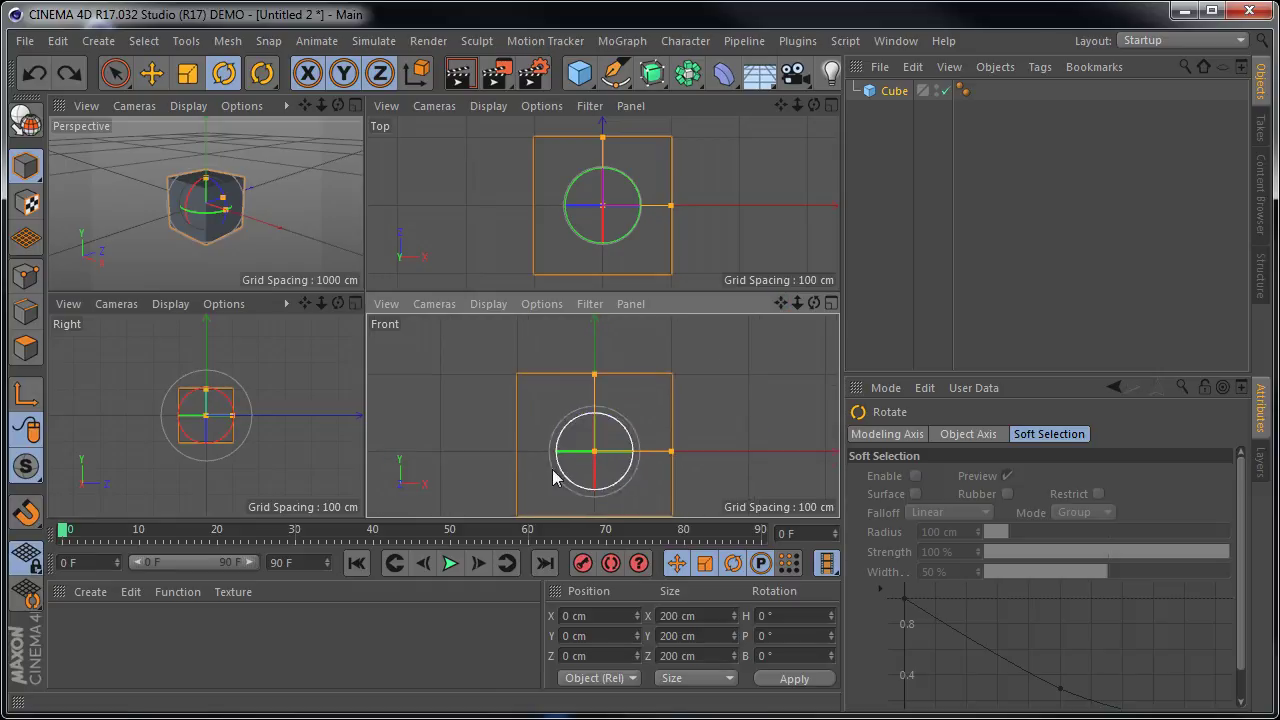
pyautogui.press('e')
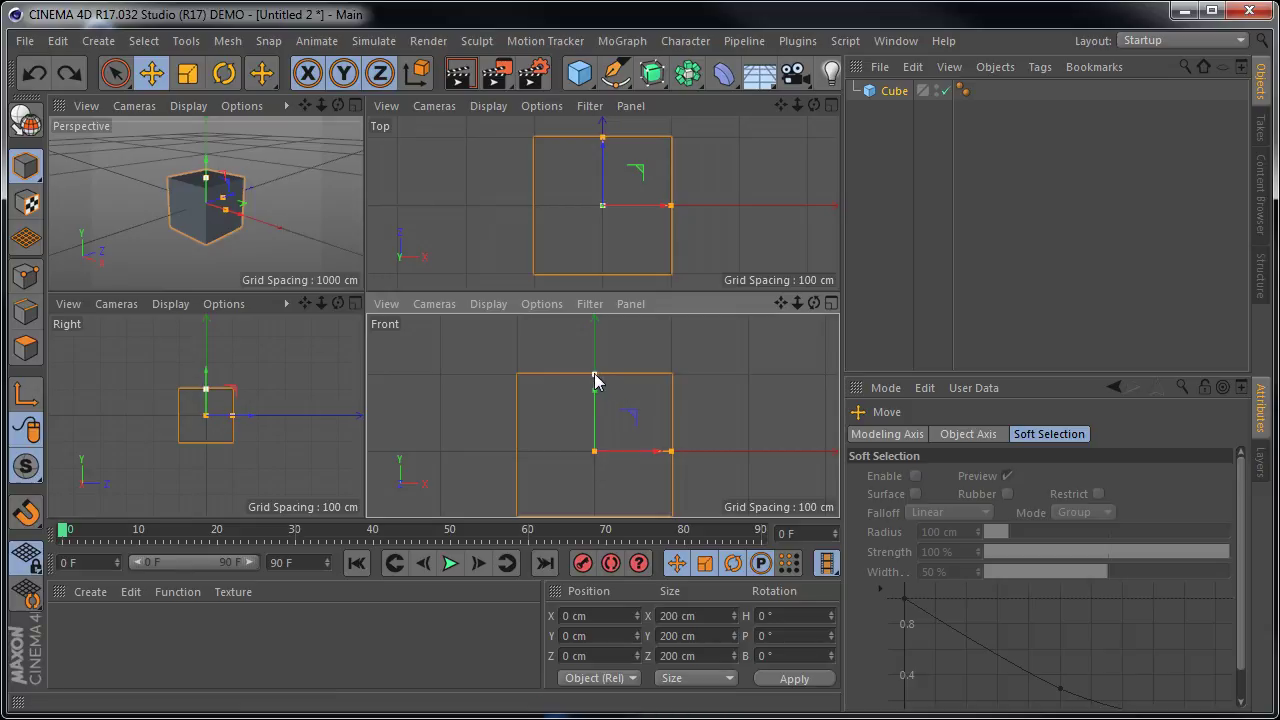
# Step: Test-move the cube upward in Axis mode, then undo back to Y 0
pyautogui.click(27, 400)
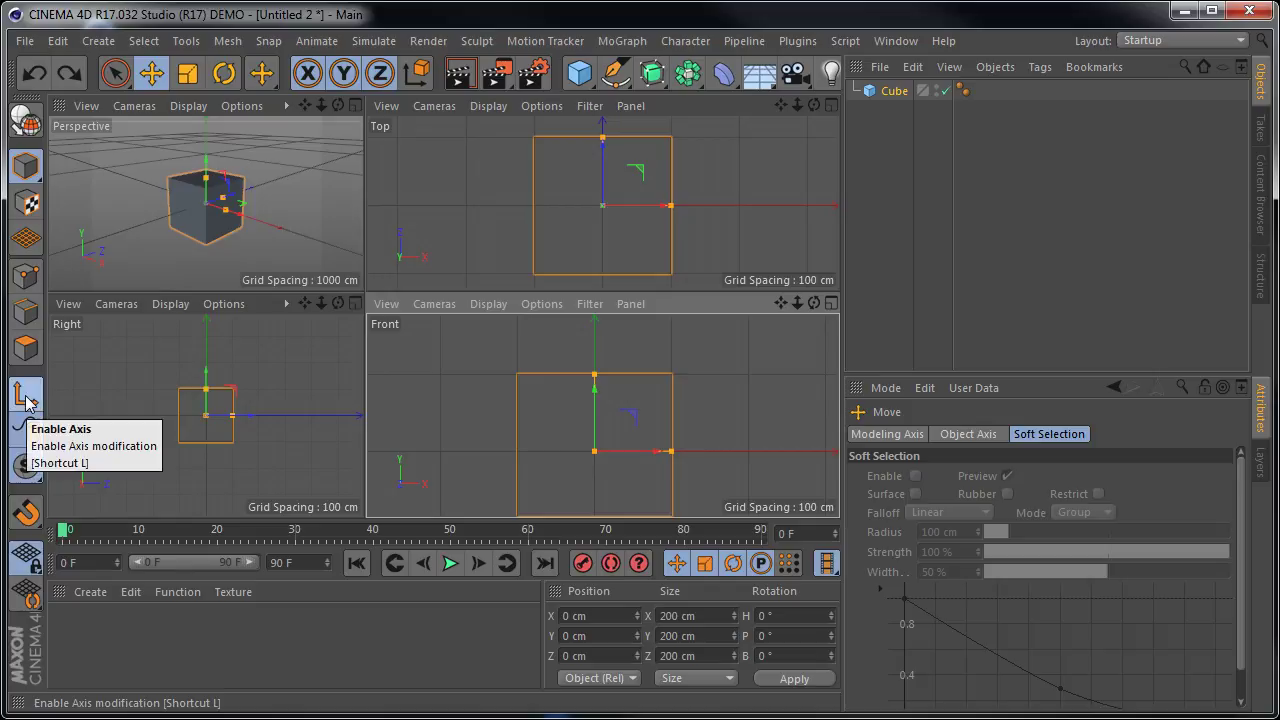
pyautogui.moveTo(595, 393); pyautogui.dragTo(595, 355)
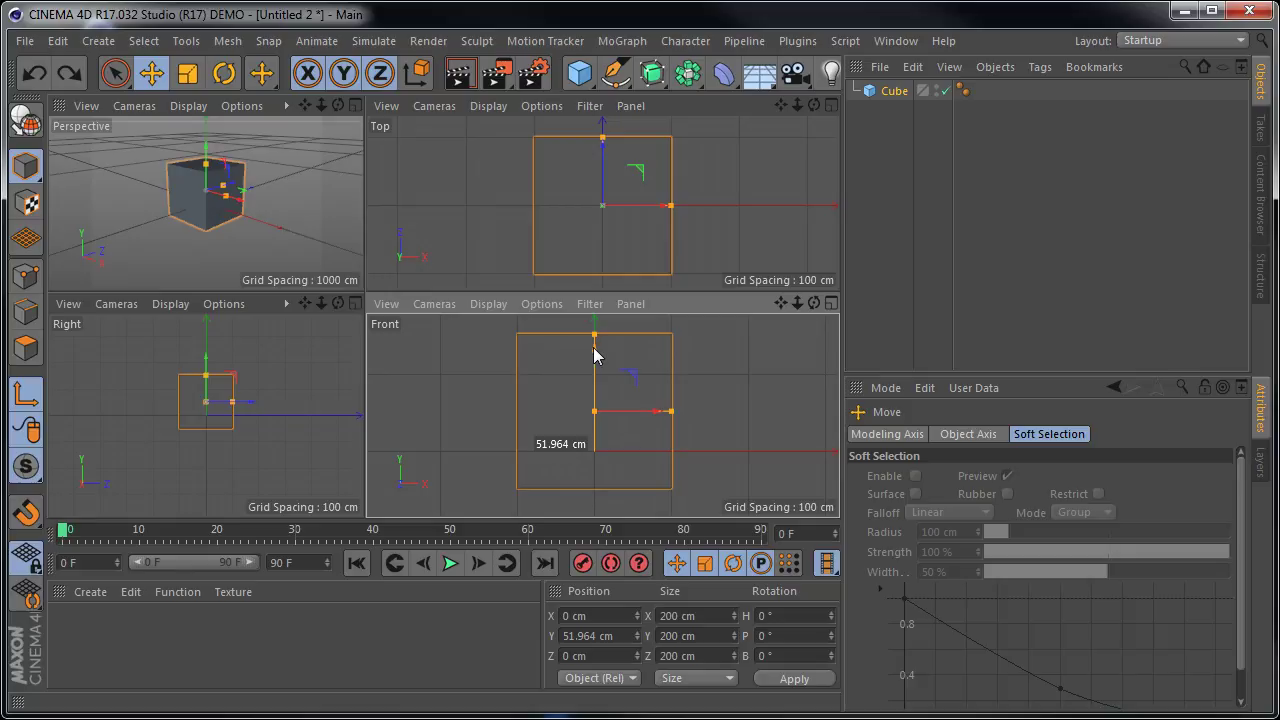
pyautogui.moveTo(595, 355); pyautogui.dragTo(592, 365)
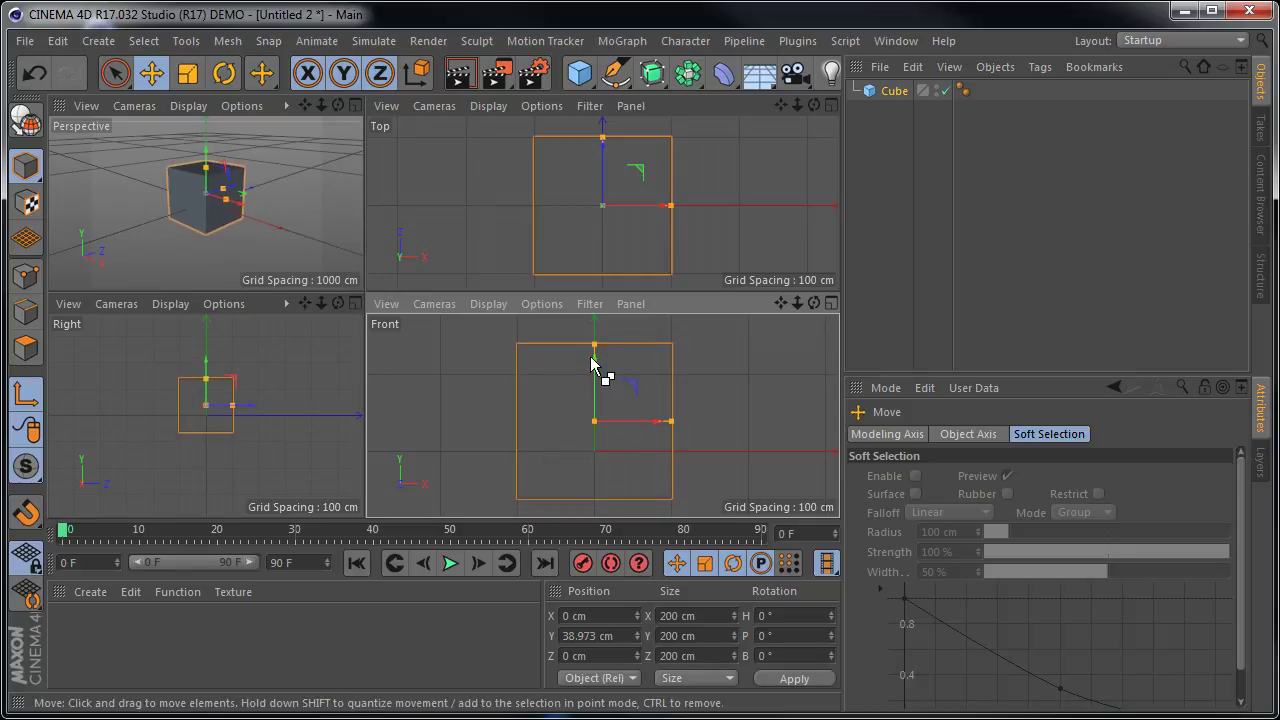
pyautogui.hotkey('ctrl', 'z')
# Step: Return to Model mode, reselect the cube from the Front view, and re-enable Axis mode
pyautogui.click(24, 170)
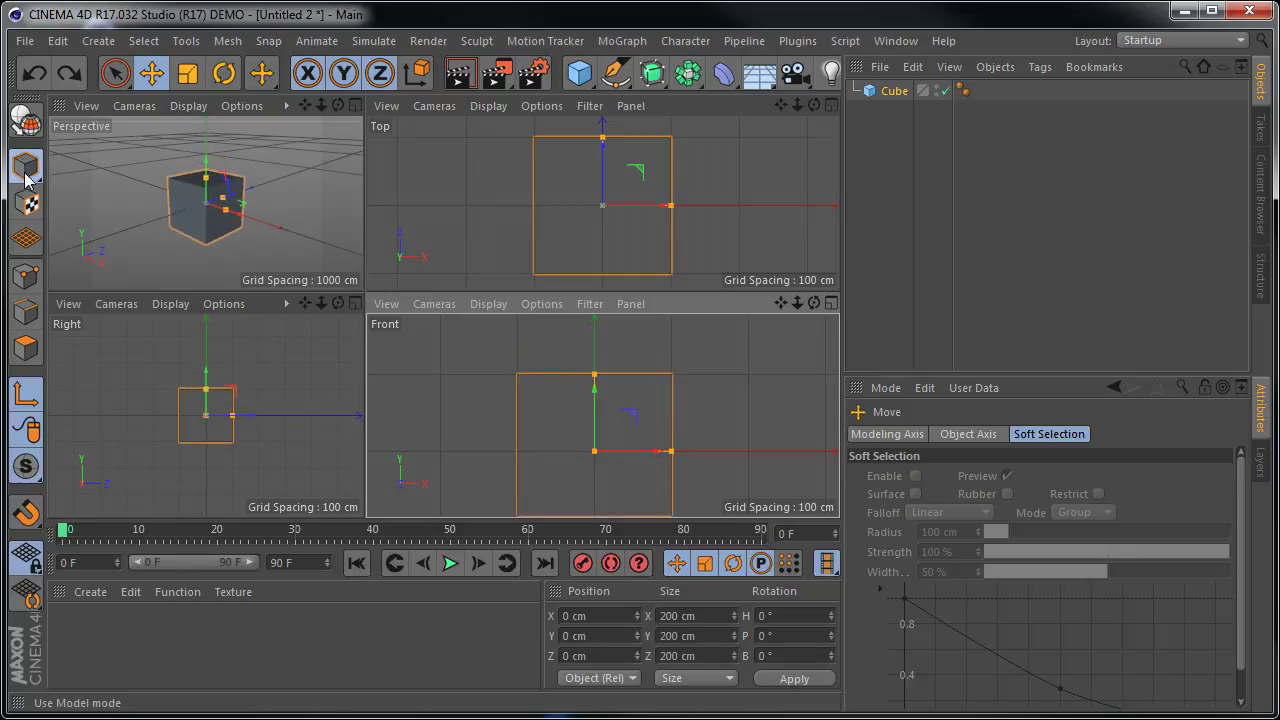
pyautogui.click(1240, 209)
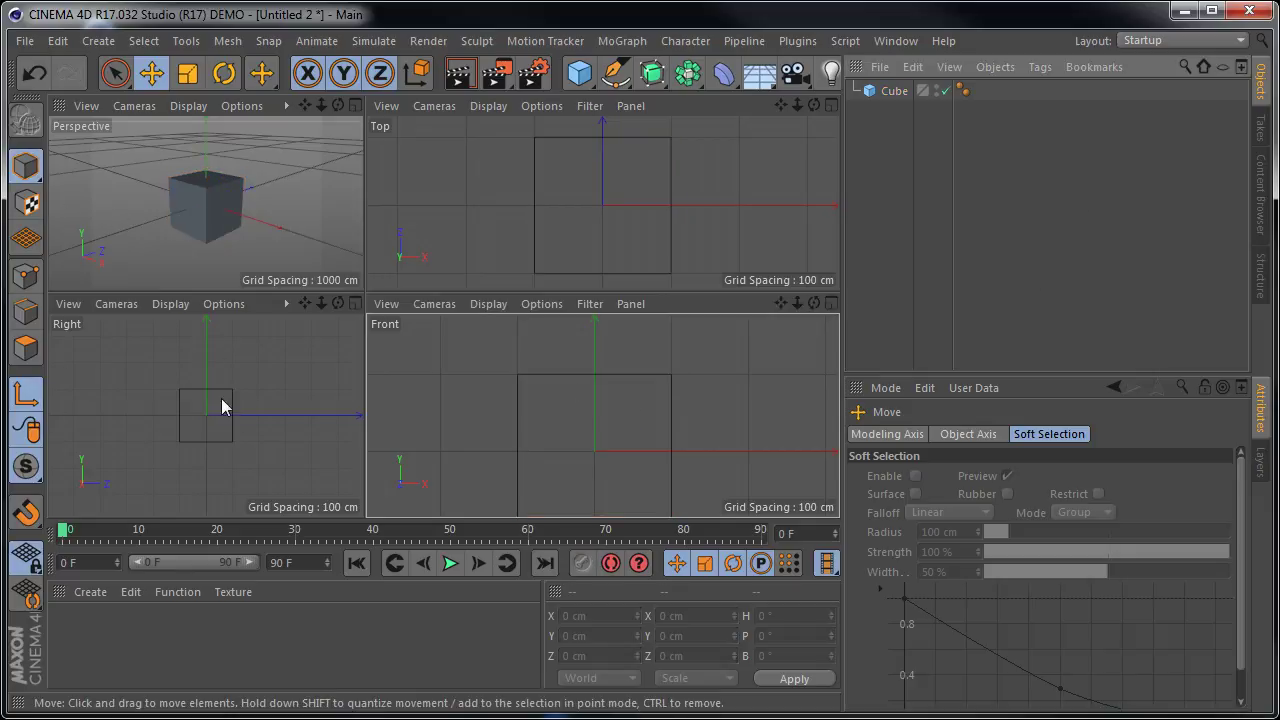
pyautogui.click(607, 411)
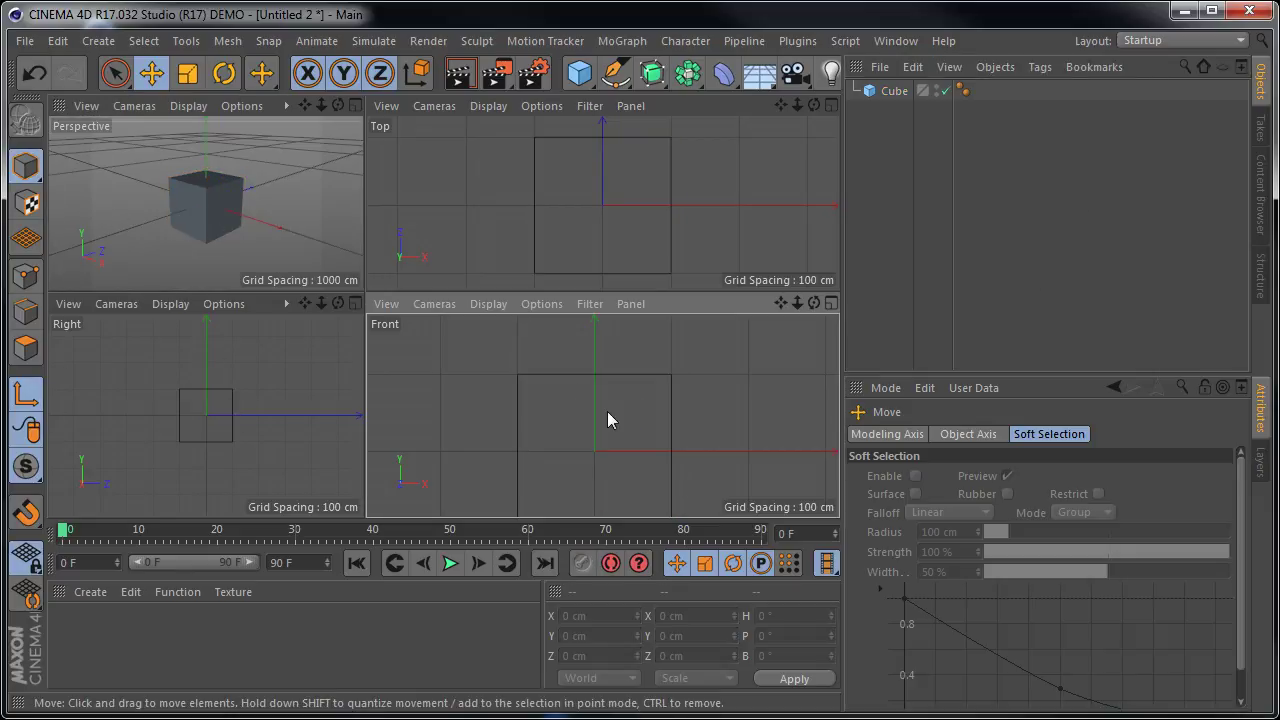
pyautogui.click(894, 91)
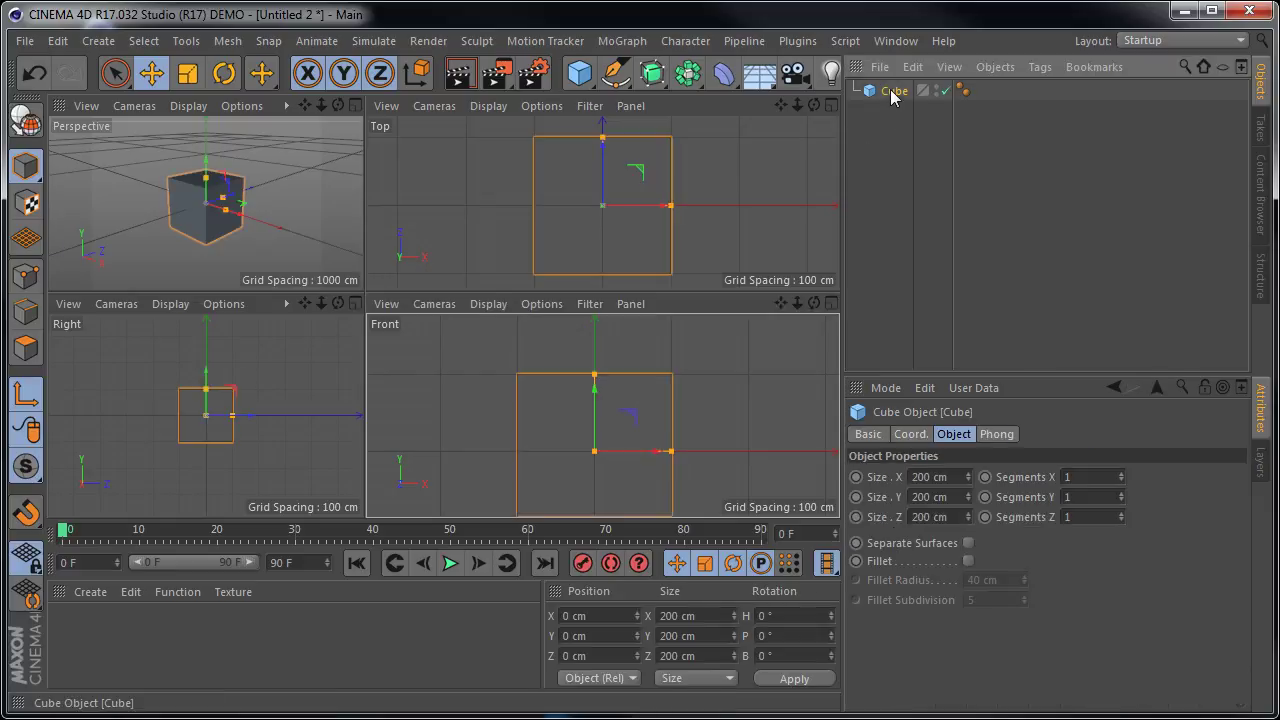
pyautogui.click(38, 399)
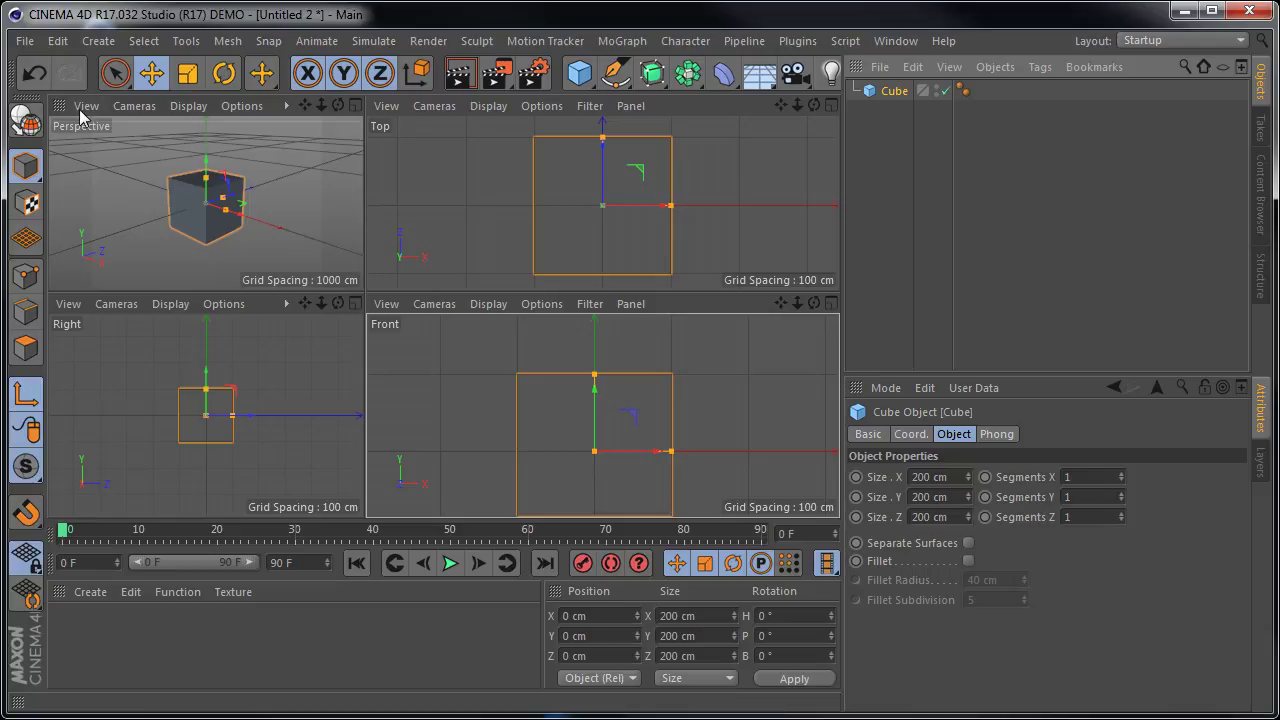
# Step: Make the cube editable (C) and raise its axis above the centre in Axis mode
pyautogui.click(25, 121)
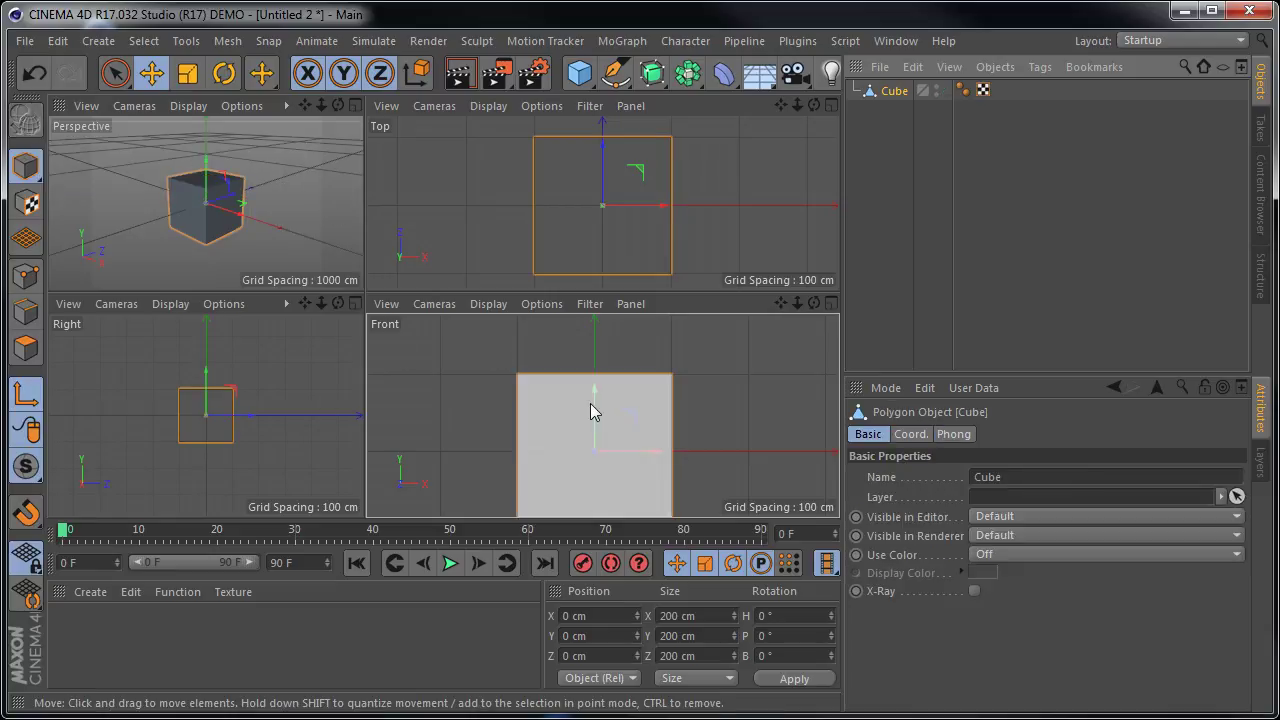
pyautogui.click(38, 402)
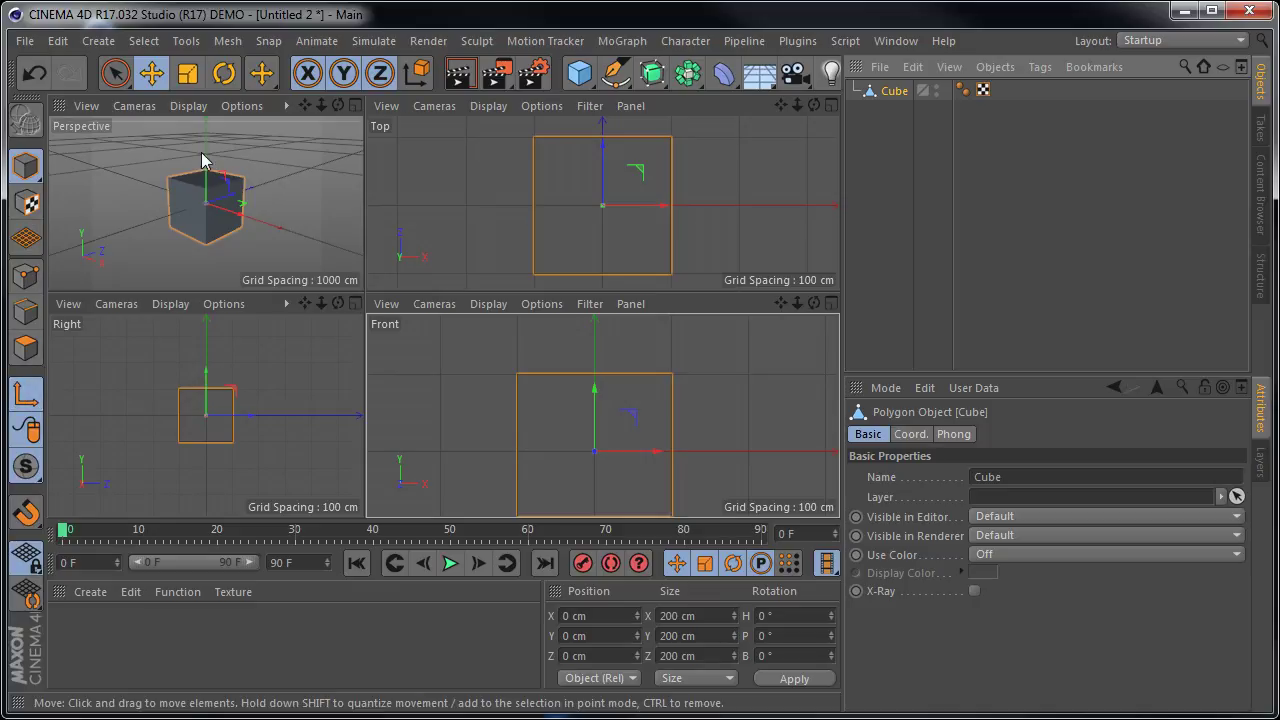
pyautogui.moveTo(204, 160); pyautogui.dragTo(207, 134)
pyautogui.moveTo(597, 331); pyautogui.dragTo(597, 327)
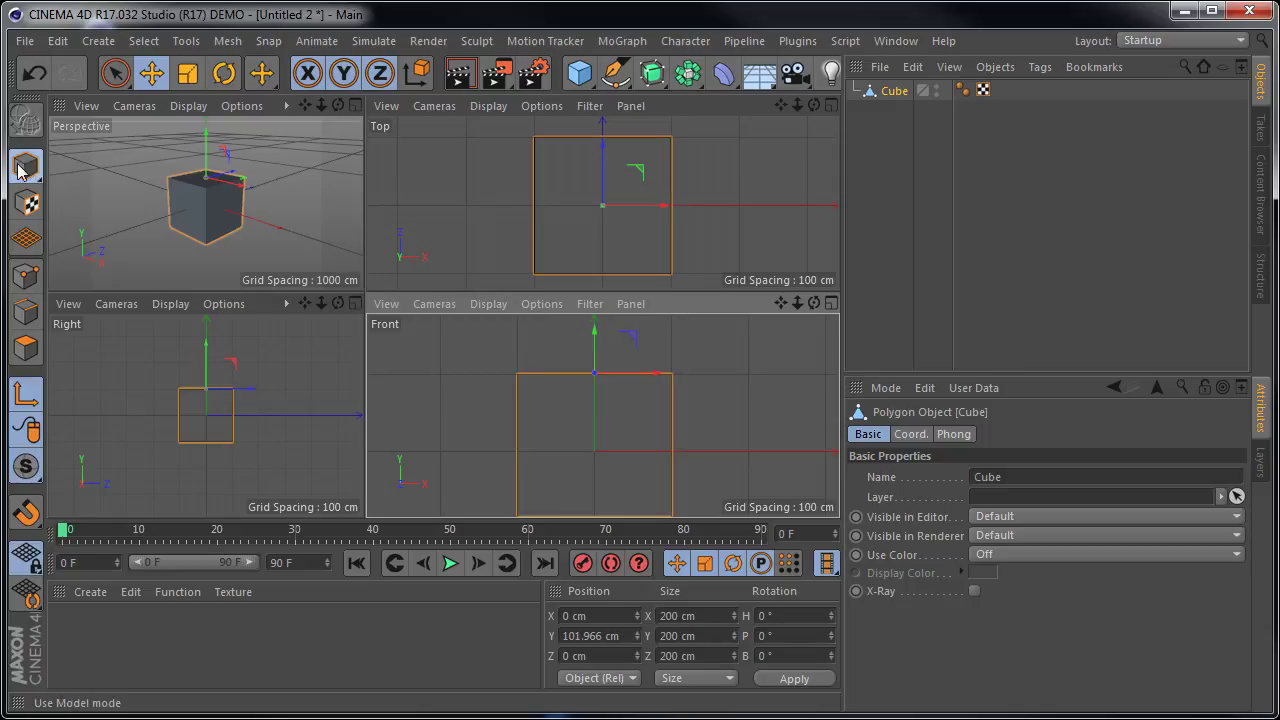
# Step: Fine-tune the axis height until it sits at the cube's top edge, about Y 102 cm
pyautogui.click(30, 402)
pyautogui.moveTo(206, 345)
pyautogui.mouseDown()
pyautogui.moveTo(211, 391)
pyautogui.moveTo(209, 337)
pyautogui.mouseUp()
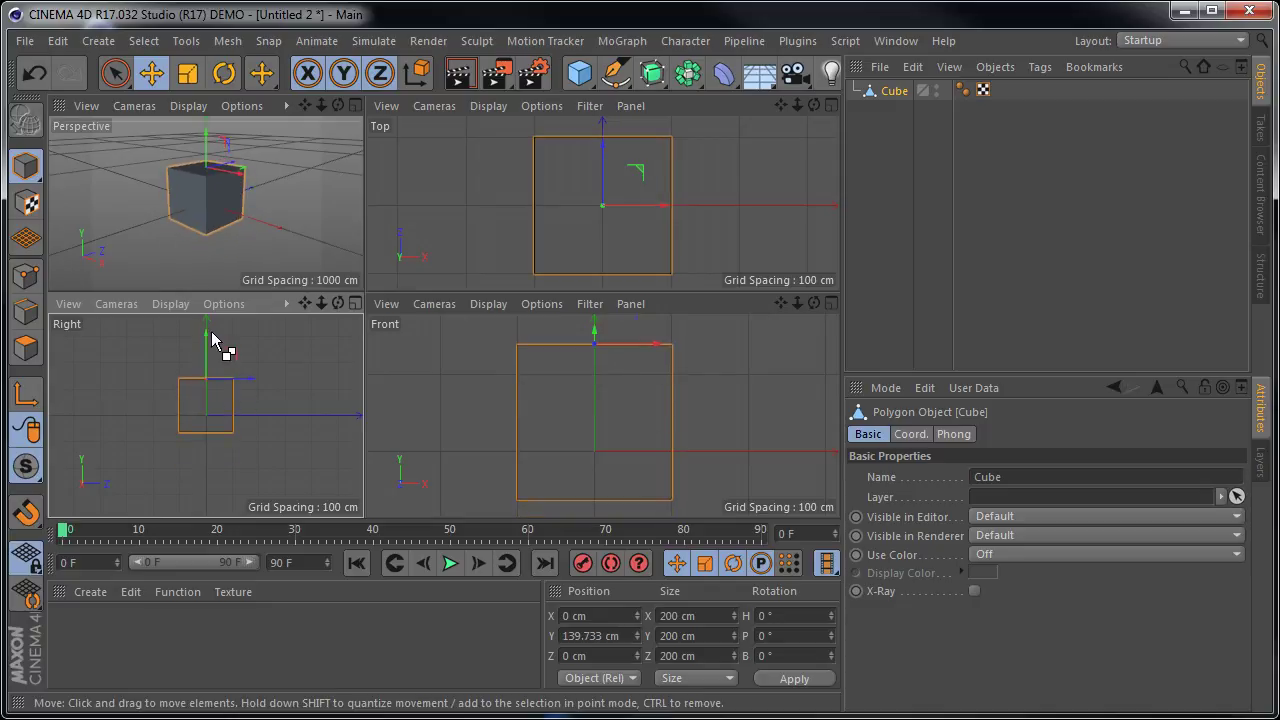
pyautogui.hotkey('ctrl', 'z')
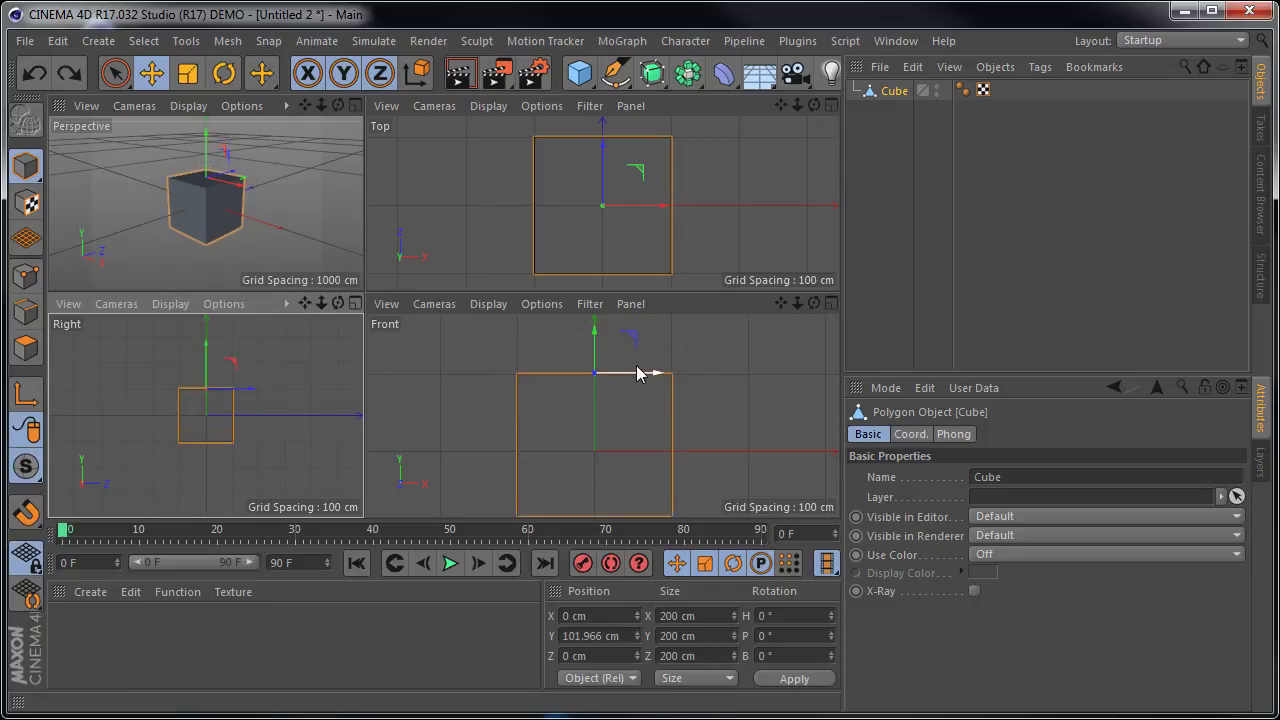
pyautogui.moveTo(780, 303); pyautogui.dragTo(603, 417)
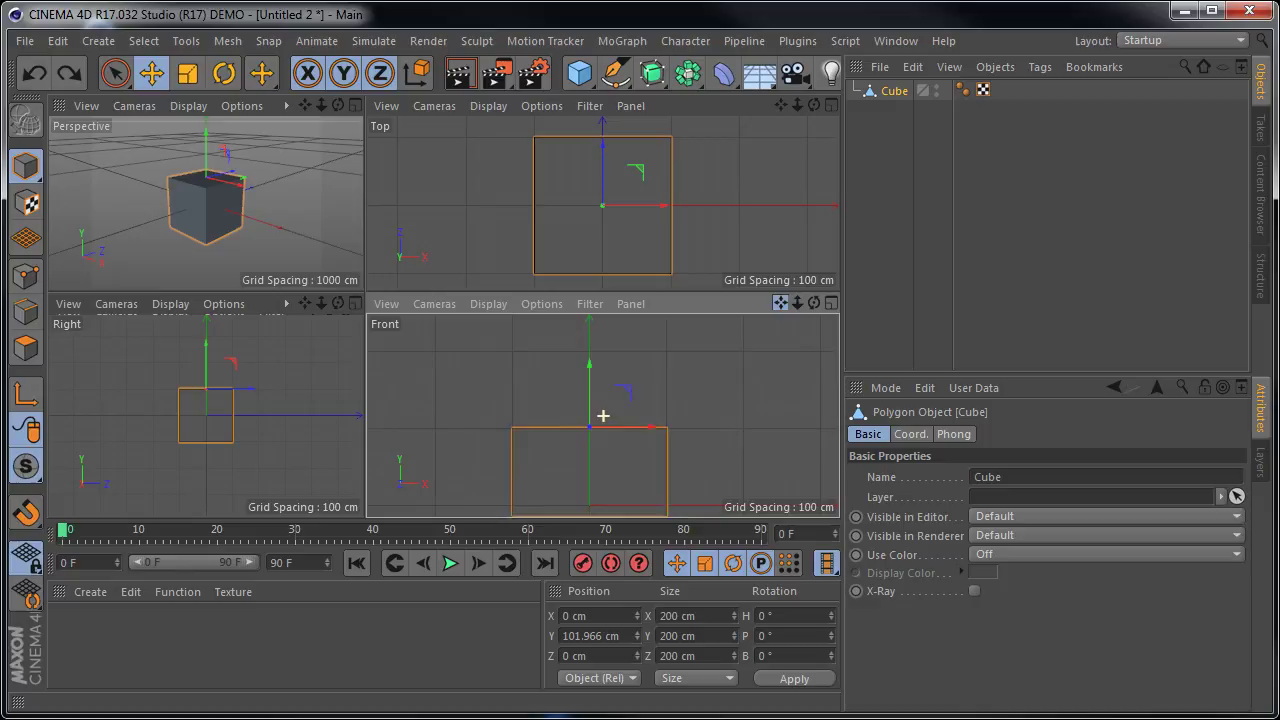
pyautogui.click(27, 396)
pyautogui.moveTo(567, 357)
pyautogui.mouseDown()
pyautogui.moveTo(571, 408)
pyautogui.moveTo(566, 363)
pyautogui.mouseUp()
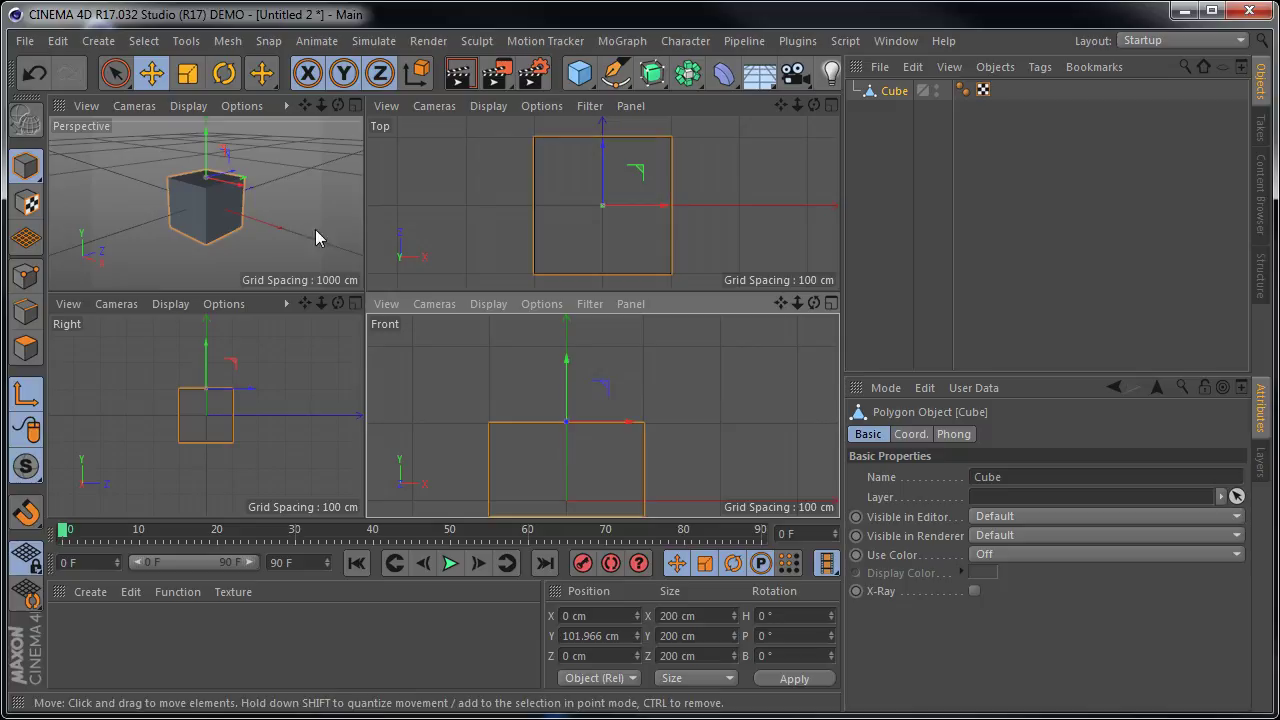
# Step: Rotate the cube about its raised pivot to bank −359.93°, and maximise the Perspective view
pyautogui.click(225, 74)
pyautogui.moveTo(589, 402)
pyautogui.mouseDown()
pyautogui.moveTo(511, 374)
pyautogui.moveTo(506, 420)
pyautogui.moveTo(540, 480)
pyautogui.moveTo(574, 492)
pyautogui.moveTo(609, 463)
pyautogui.moveTo(597, 371)
pyautogui.moveTo(592, 383)
pyautogui.mouseUp()
pyautogui.moveTo(592, 383); pyautogui.dragTo(592, 384)
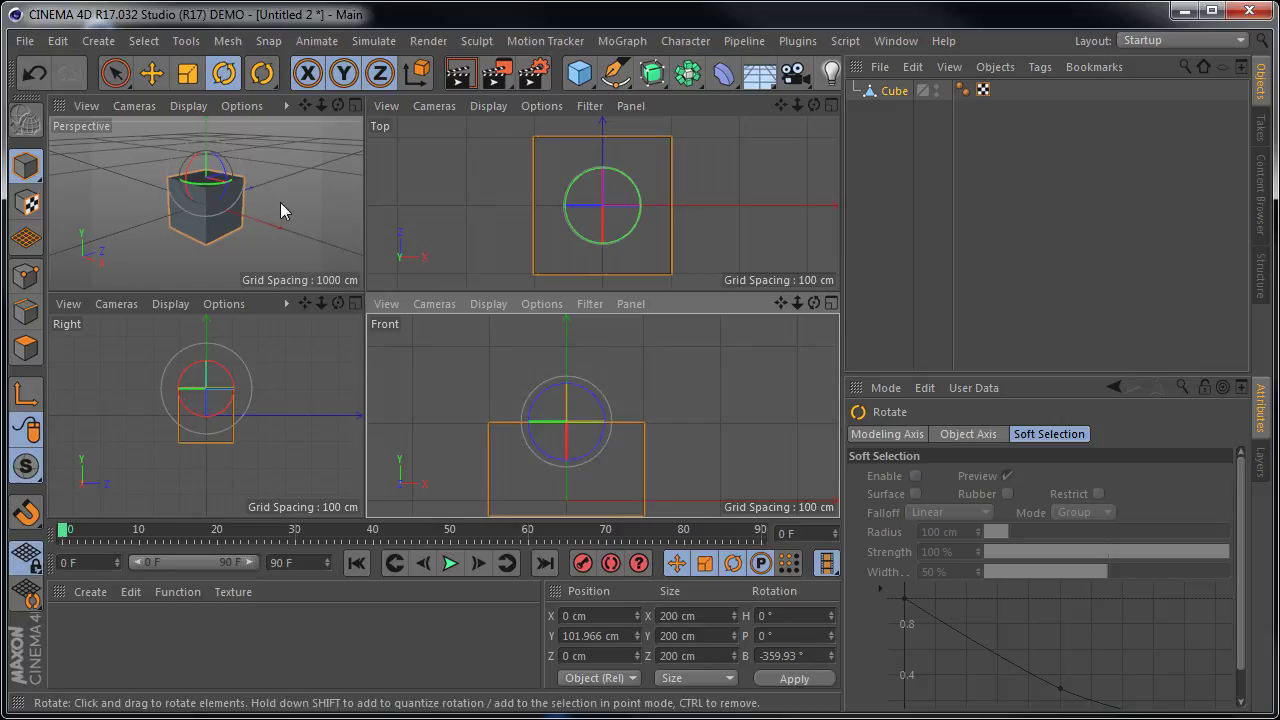
pyautogui.middleClick(280, 208)
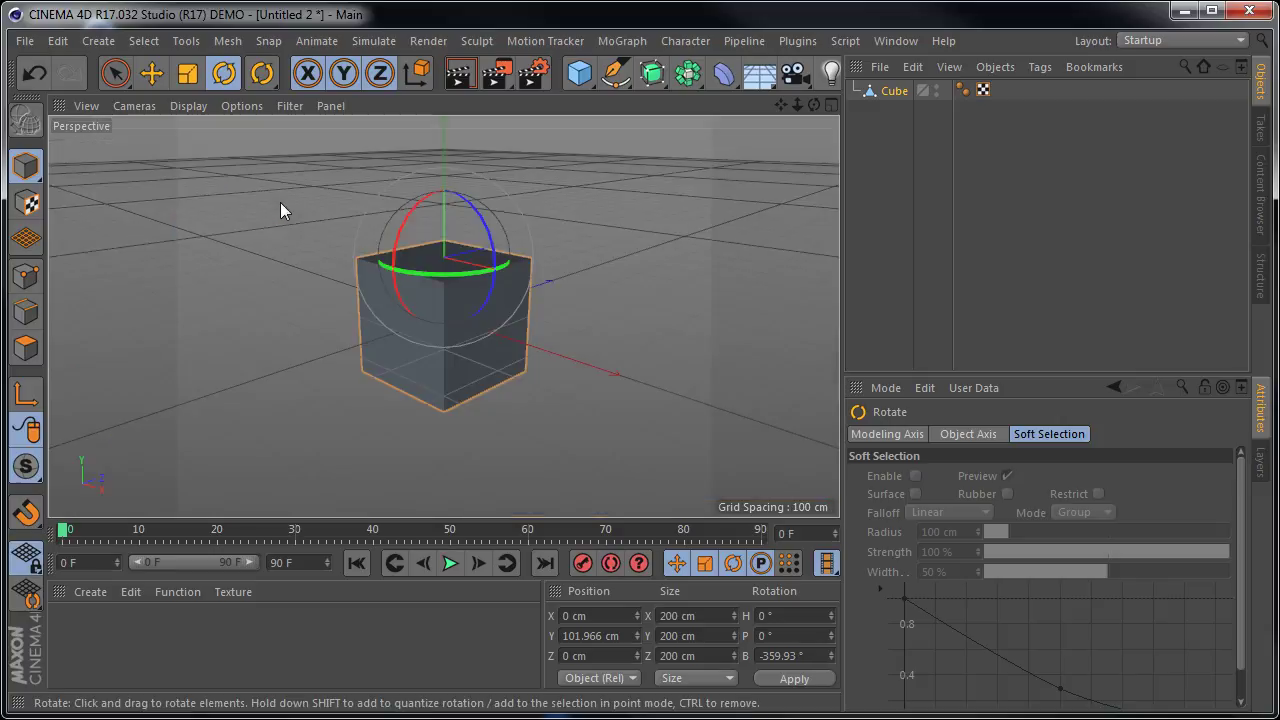
# Step: Drag the cube's axis to a top corner, around X −99.5, Z −100.5 cm
pyautogui.click(151, 73)
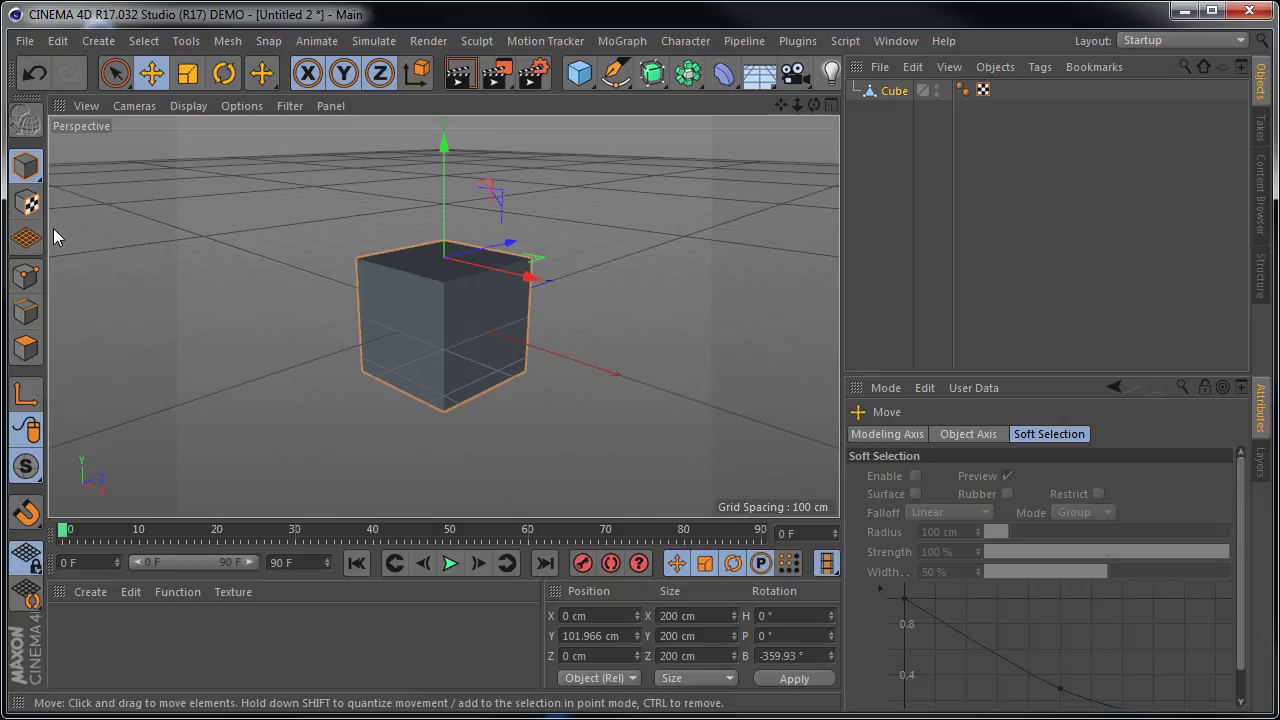
pyautogui.click(26, 395)
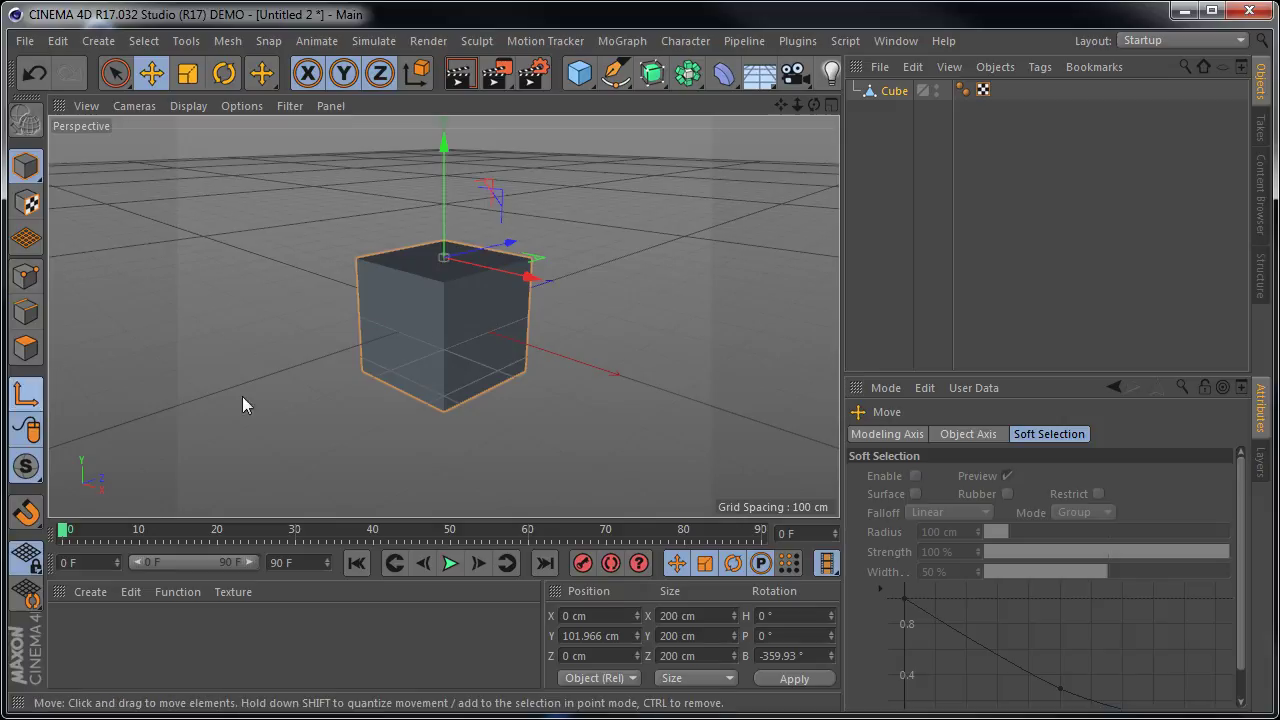
pyautogui.moveTo(543, 265); pyautogui.dragTo(454, 258)
pyautogui.moveTo(381, 275)
pyautogui.keyDown('alt'); pyautogui.mouseDown()
pyautogui.moveTo(482, 327)
pyautogui.moveTo(451, 267)
pyautogui.mouseUp(); pyautogui.keyUp('alt')
pyautogui.scroll(2, 451, 265)
pyautogui.scroll(4, 571, 286)
pyautogui.moveTo(492, 316)
pyautogui.keyDown('alt'); pyautogui.mouseDown()
pyautogui.moveTo(506, 337)
pyautogui.moveTo(574, 346)
pyautogui.moveTo(393, 302)
pyautogui.mouseUp(); pyautogui.keyUp('alt')
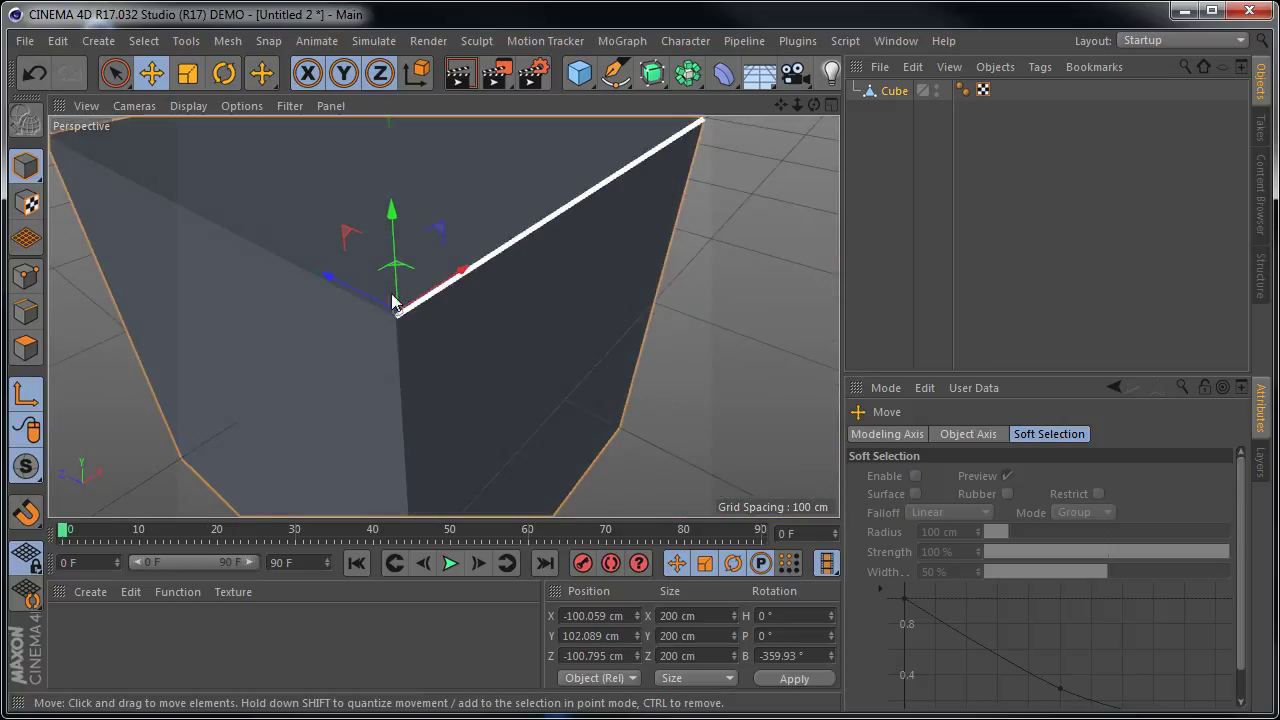
pyautogui.moveTo(493, 291)
pyautogui.keyDown('alt'); pyautogui.mouseDown()
pyautogui.moveTo(356, 379)
pyautogui.moveTo(511, 287)
pyautogui.moveTo(386, 351)
pyautogui.moveTo(489, 333)
pyautogui.moveTo(486, 320)
pyautogui.moveTo(724, 312)
pyautogui.moveTo(798, 262)
pyautogui.moveTo(596, 199)
pyautogui.mouseUp(); pyautogui.keyUp('alt')
pyautogui.scroll(-5, 503, 359)
pyautogui.scroll(-3, 503, 359)
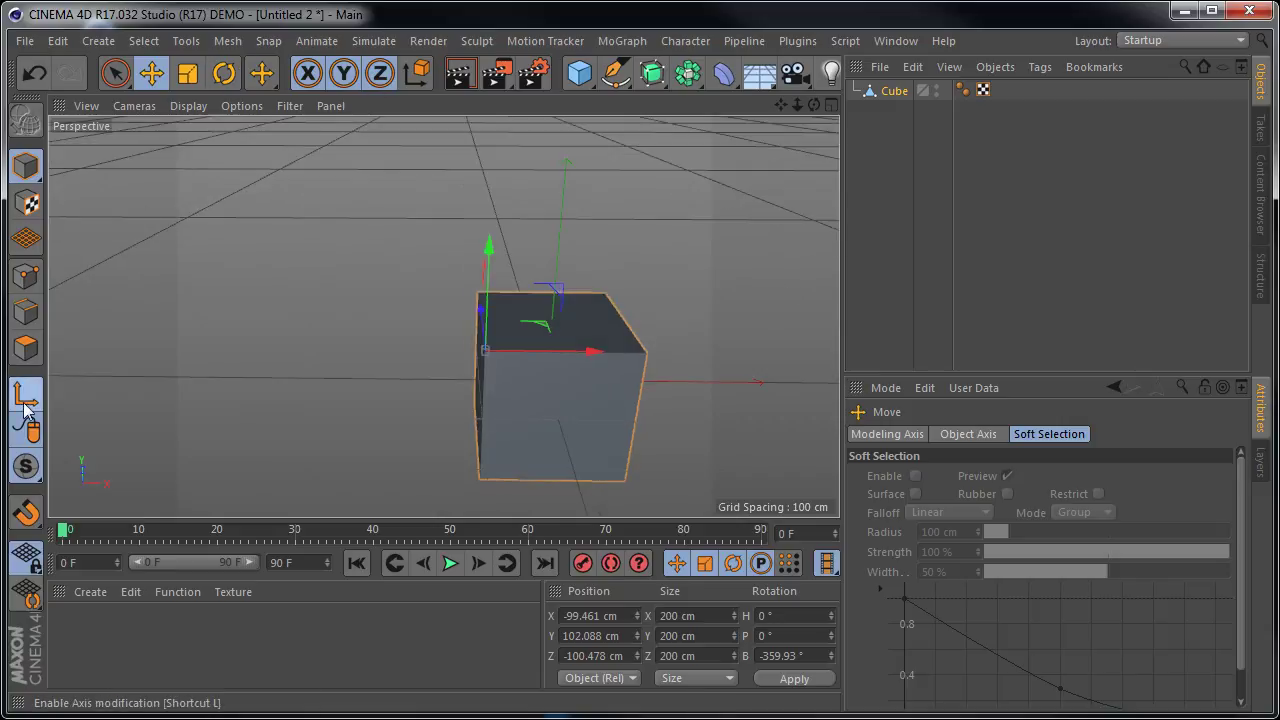
# Step: Rotate the cube about its corner pivot until pitch reads 365.7°, then reselect it
pyautogui.click(224, 74)
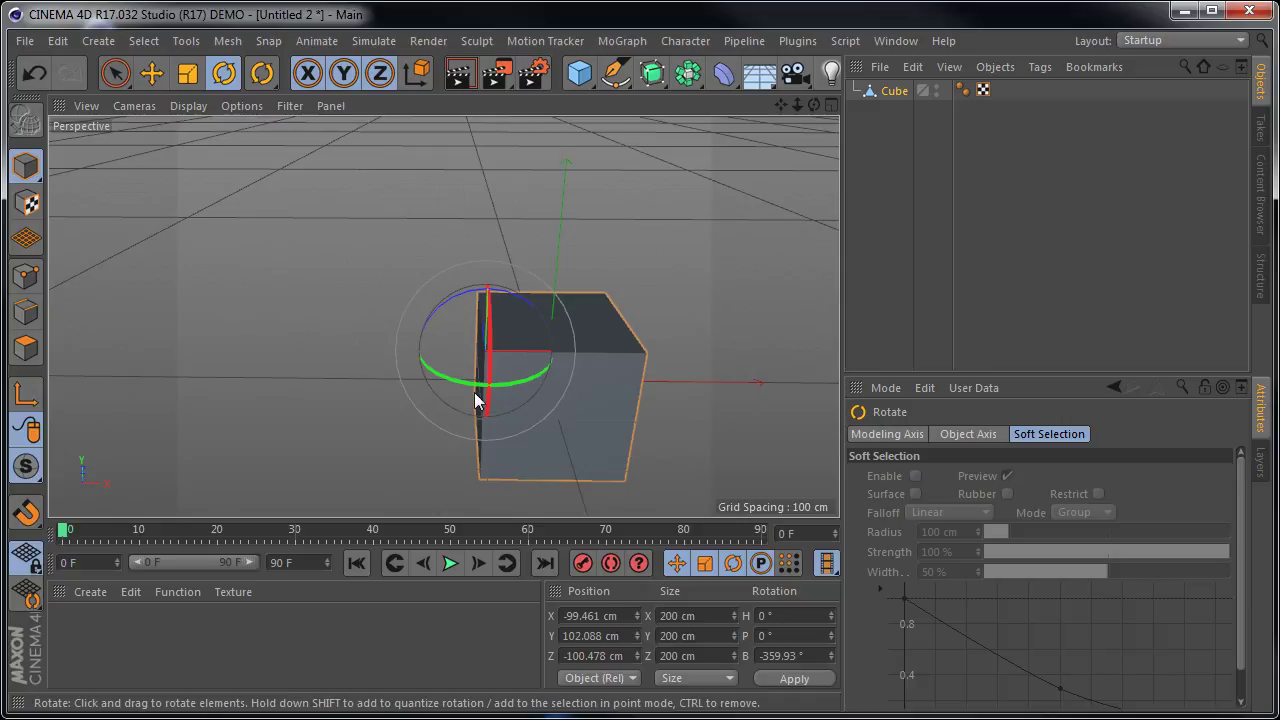
pyautogui.keyDown('alt'); pyautogui.moveTo(657, 416); pyautogui.dragTo(485, 423); pyautogui.keyUp('alt')
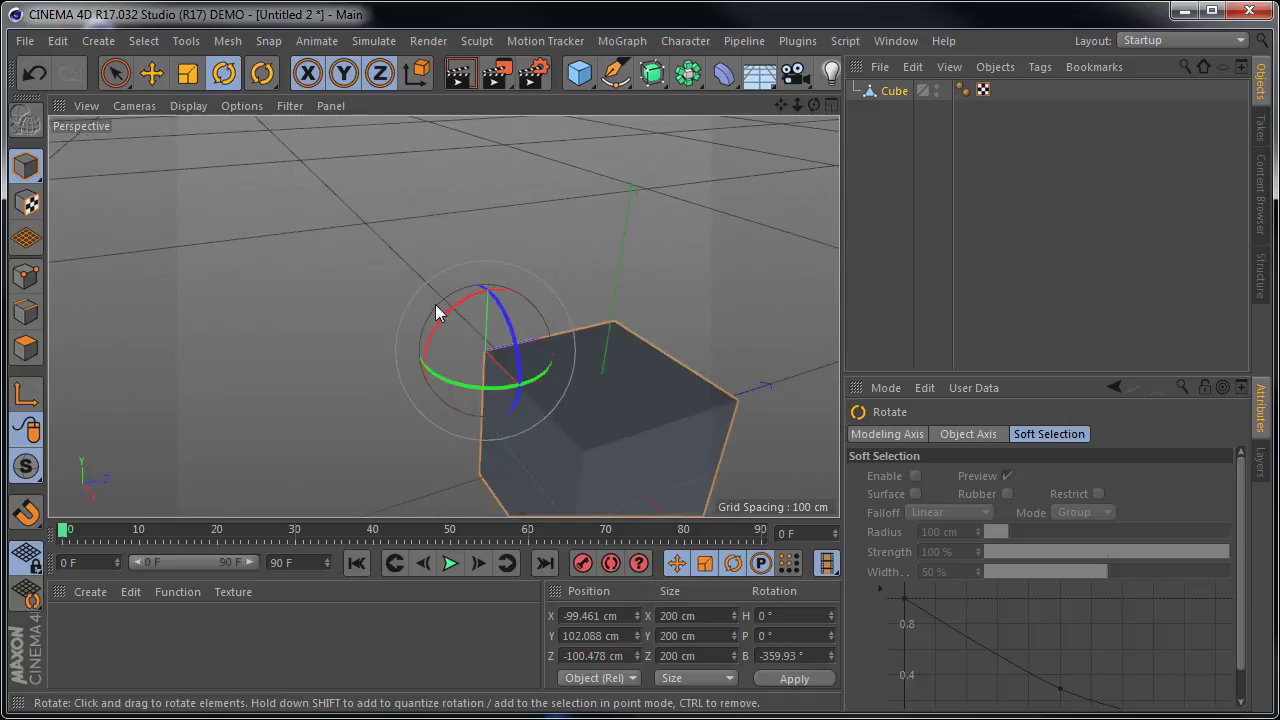
pyautogui.moveTo(443, 322)
pyautogui.mouseDown()
pyautogui.moveTo(597, 306)
pyautogui.moveTo(651, 335)
pyautogui.moveTo(520, 323)
pyautogui.moveTo(409, 380)
pyautogui.moveTo(477, 426)
pyautogui.moveTo(560, 374)
pyautogui.moveTo(433, 341)
pyautogui.moveTo(457, 332)
pyautogui.mouseUp()
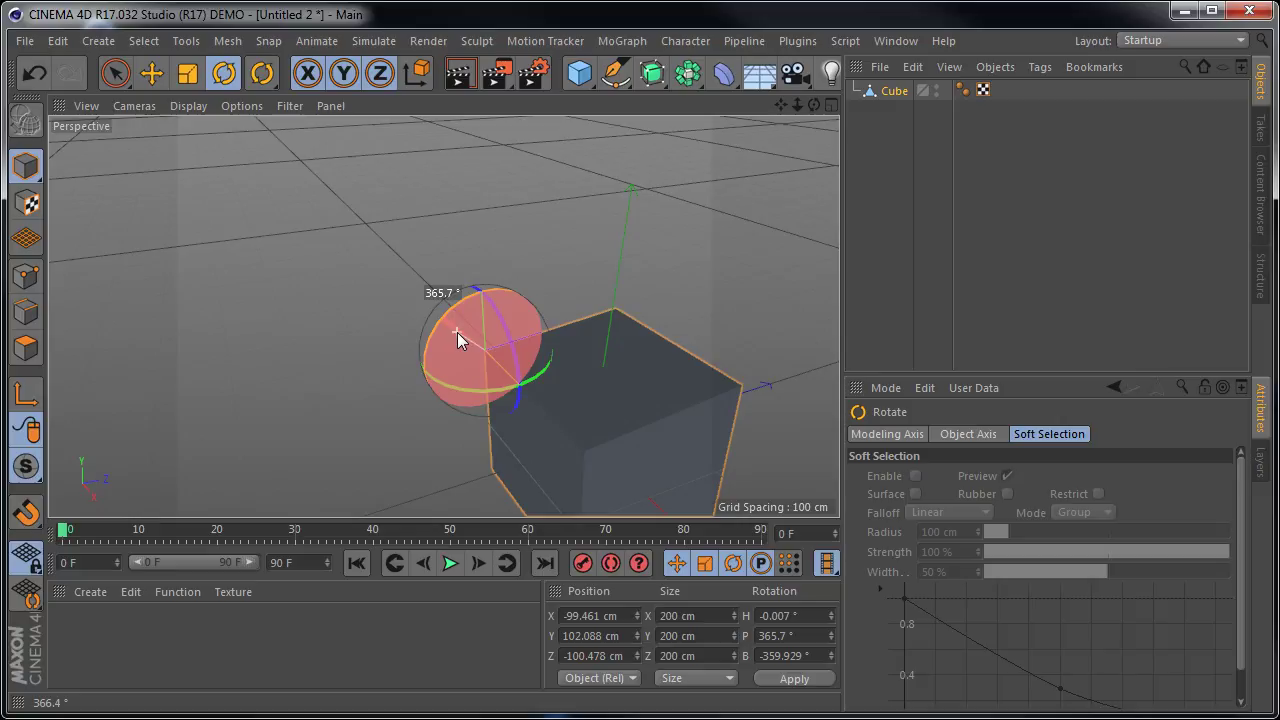
pyautogui.moveTo(457, 332); pyautogui.dragTo(457, 332)
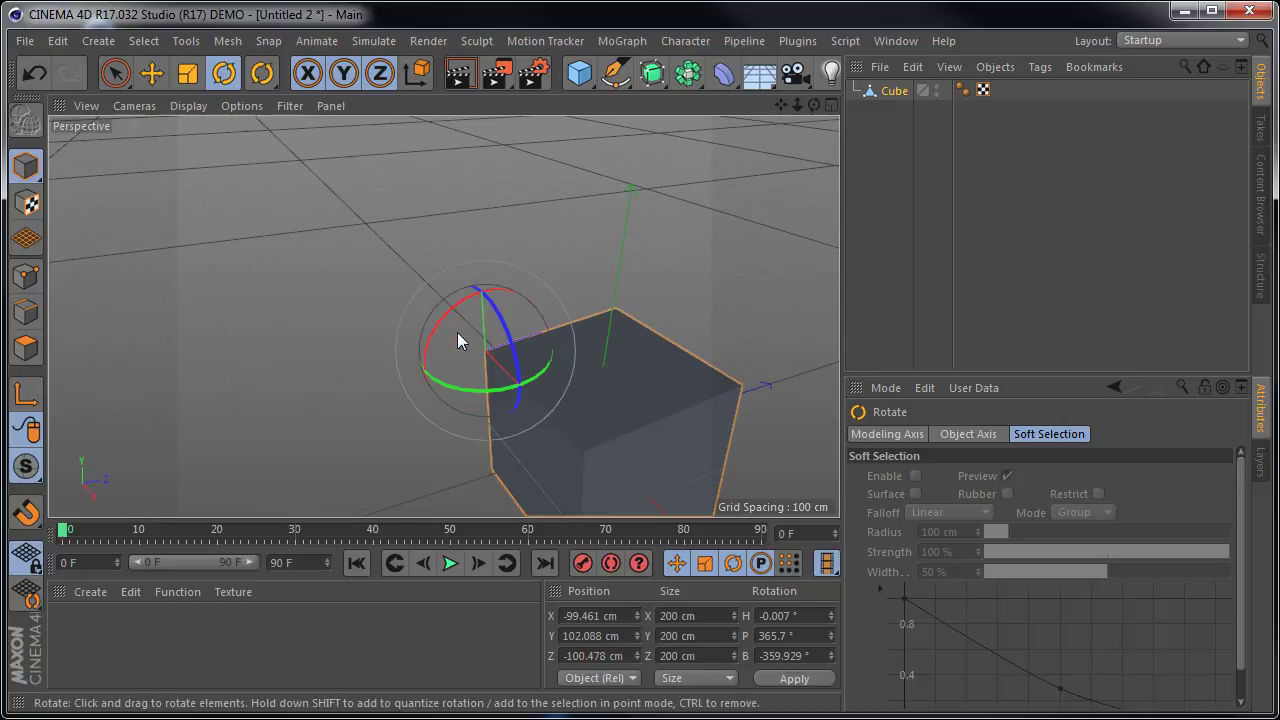
pyautogui.click(690, 316)
pyautogui.click(625, 398)
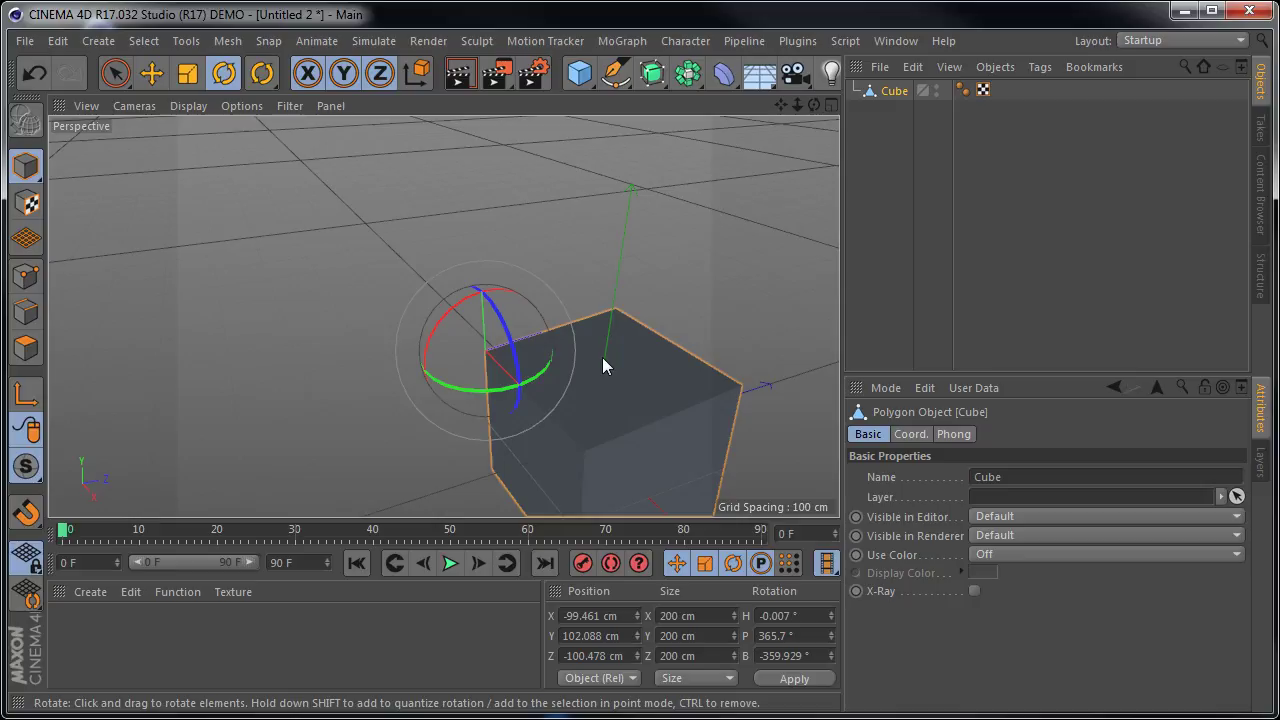
# Step: Close all projects from the File menu, discarding unsaved changes to Untitled 2
pyautogui.click(26, 42)
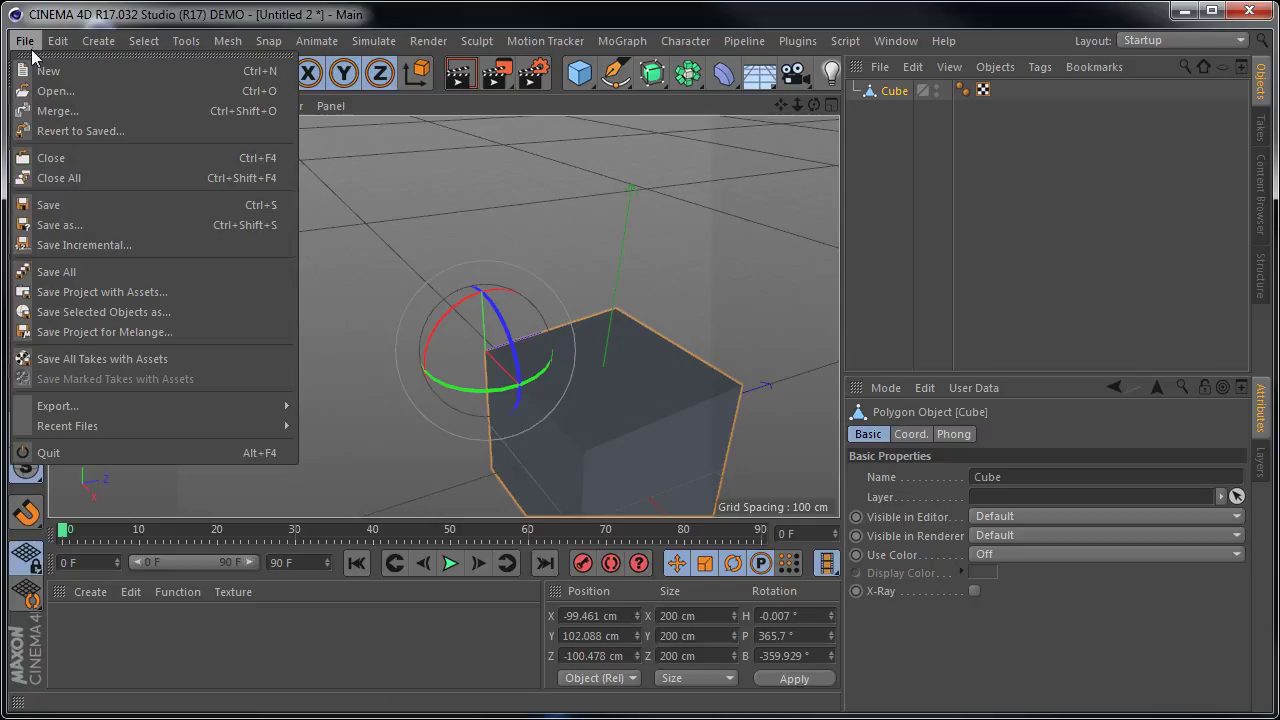
pyautogui.click(72, 176)
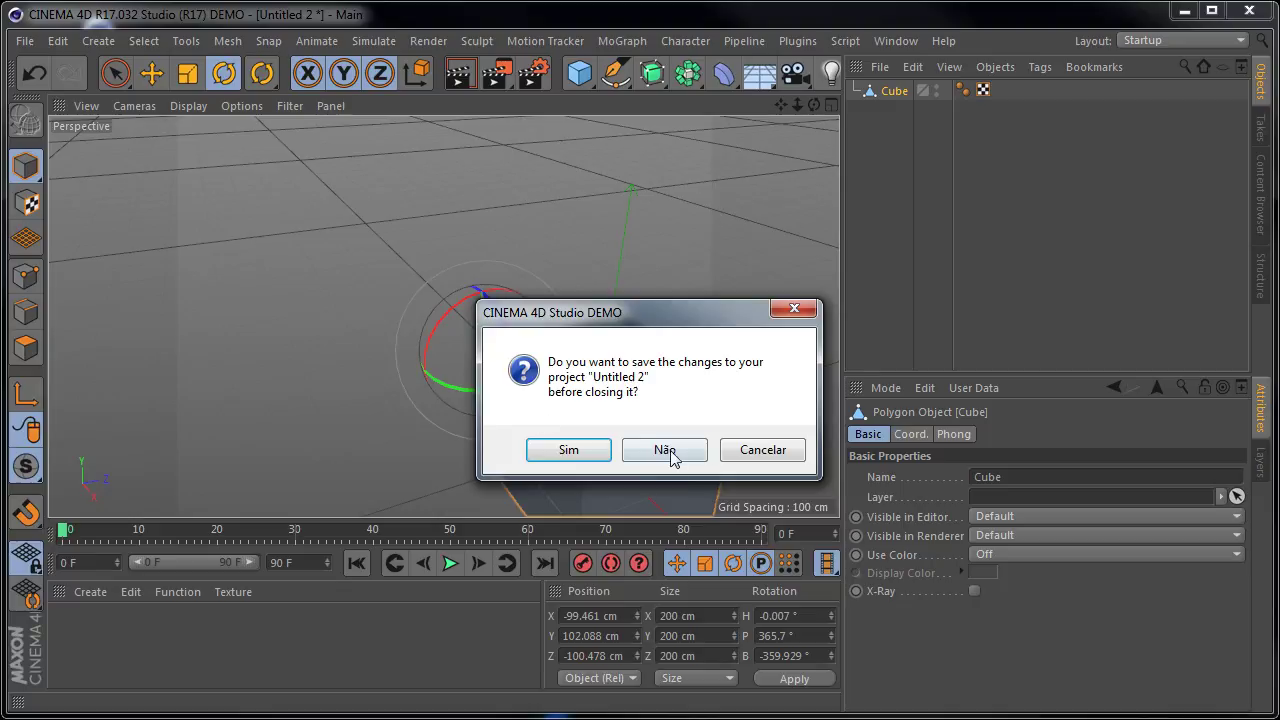
pyautogui.click(667, 450)
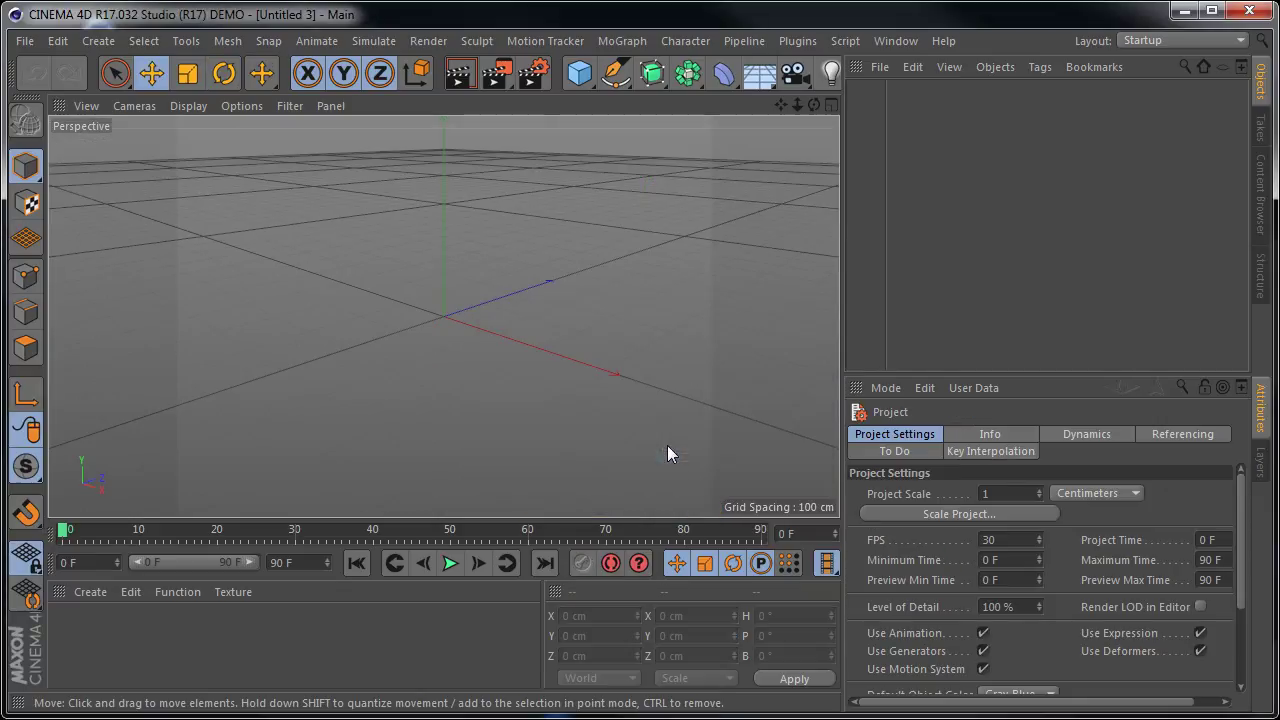
# Step: Add a Capsule primitive and shrink its radius to 23.371 cm
pyautogui.click(590, 80)
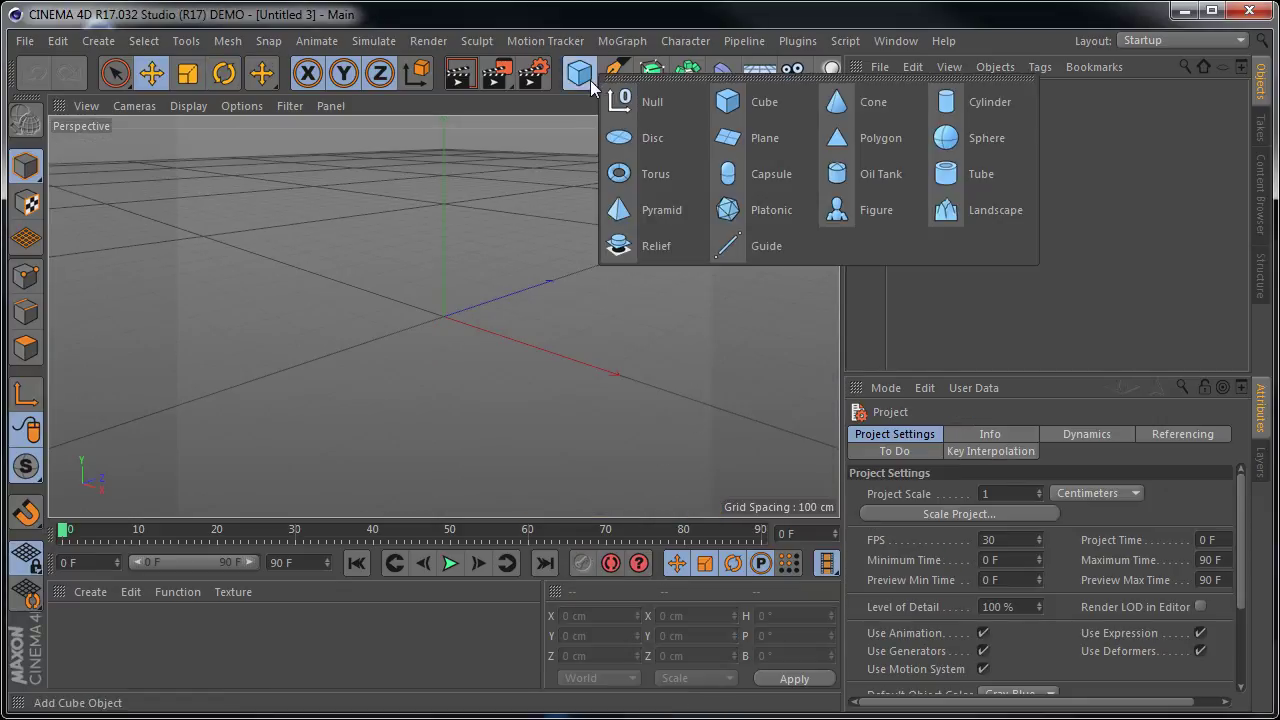
pyautogui.click(738, 174)
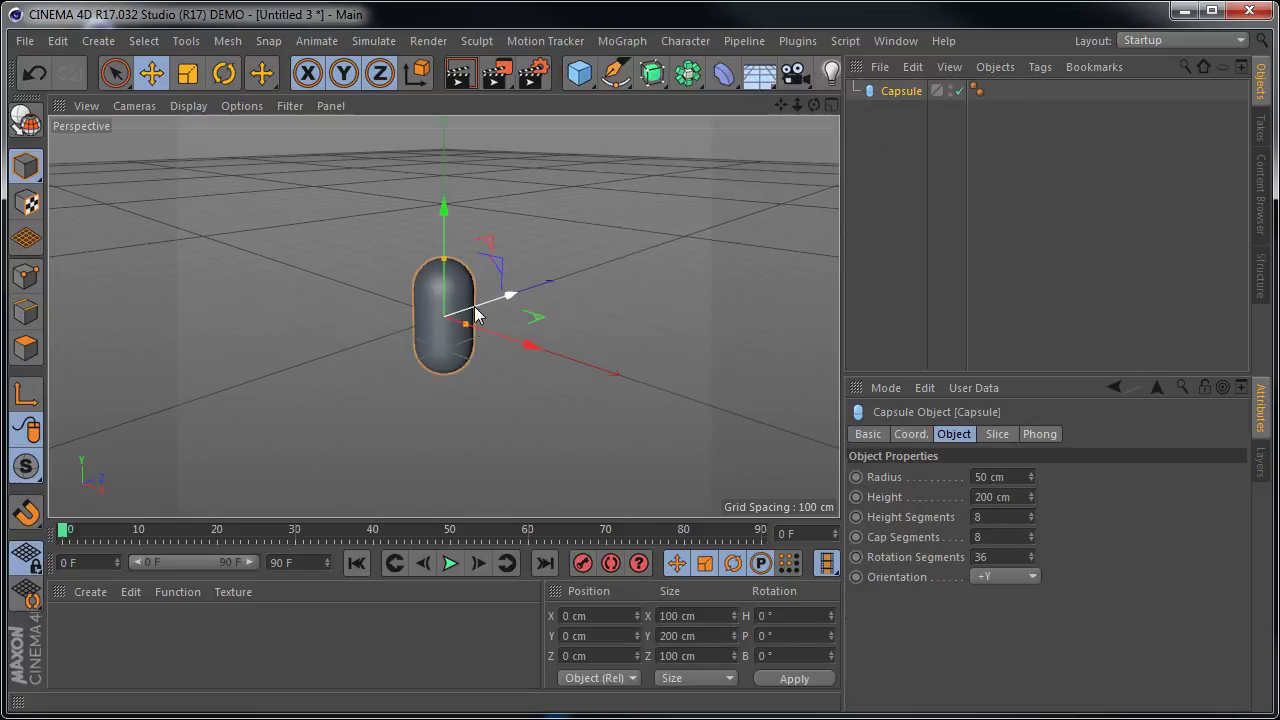
pyautogui.moveTo(464, 323); pyautogui.dragTo(453, 323)
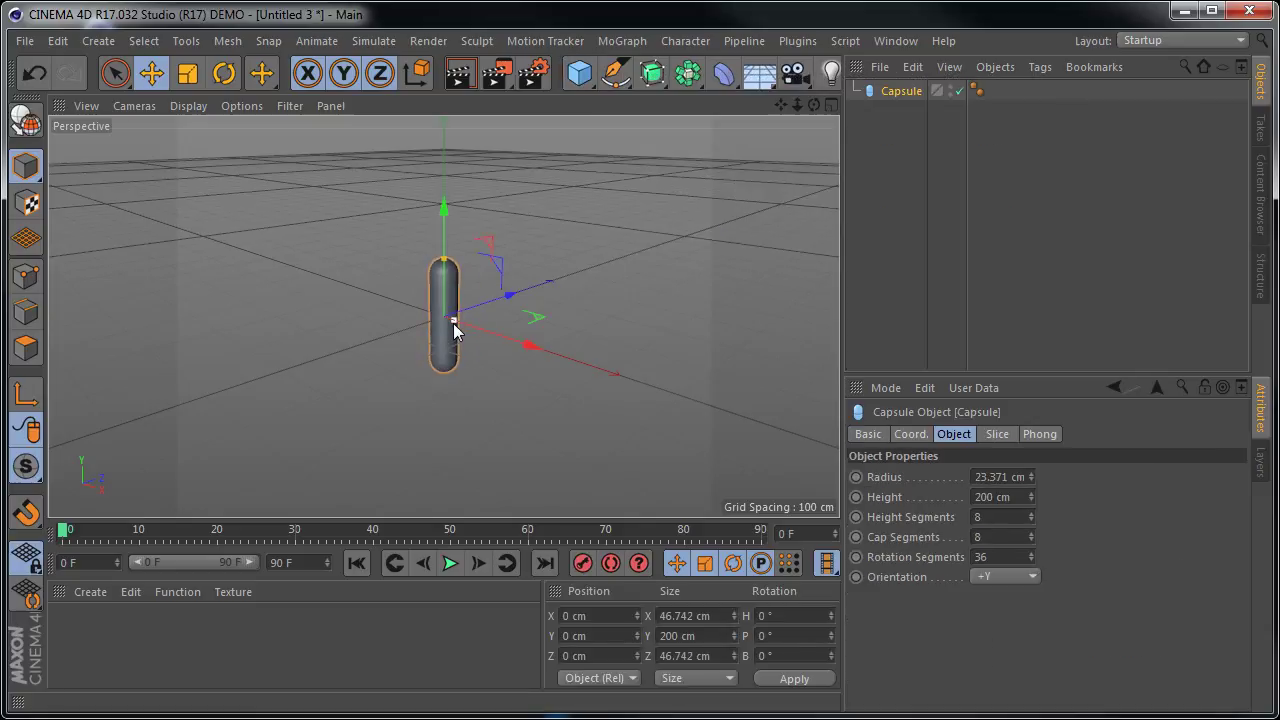
# Step: Maximise the Front view and reselect the capsule
pyautogui.scroll(4, 450, 328)
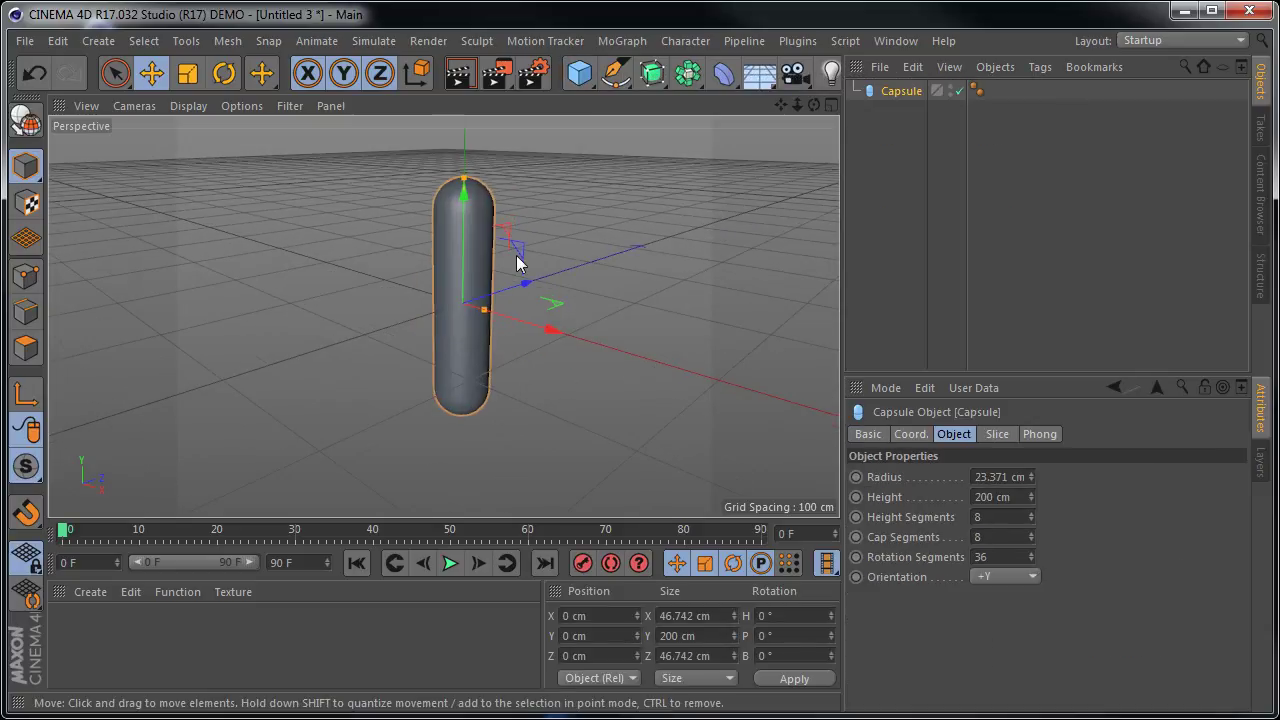
pyautogui.middleClick(516, 262)
pyautogui.middleClick(632, 400)
pyautogui.scroll(3, 481, 349)
pyautogui.scroll(1, 498, 307)
pyautogui.scroll(-1, 478, 277)
pyautogui.click(700, 170)
pyautogui.click(918, 92)
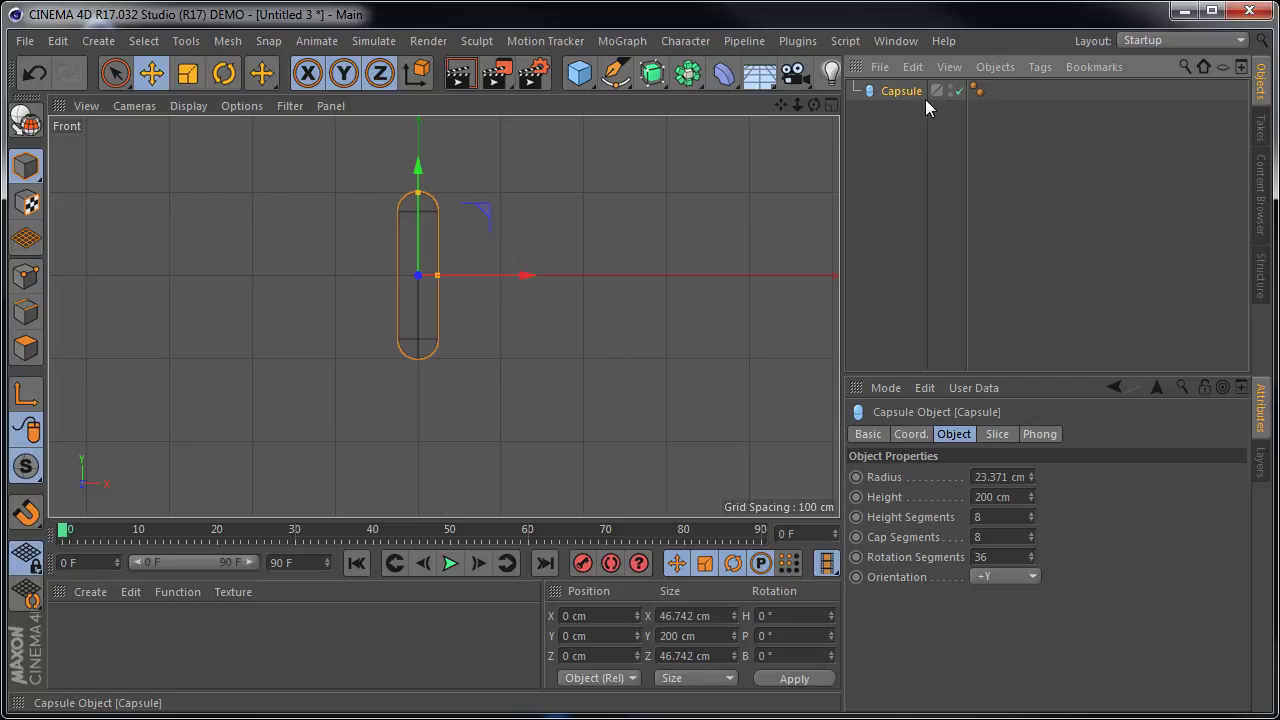
pyautogui.hotkey('ctrl', 'c')
pyautogui.hotkey('ctrl', 'v')
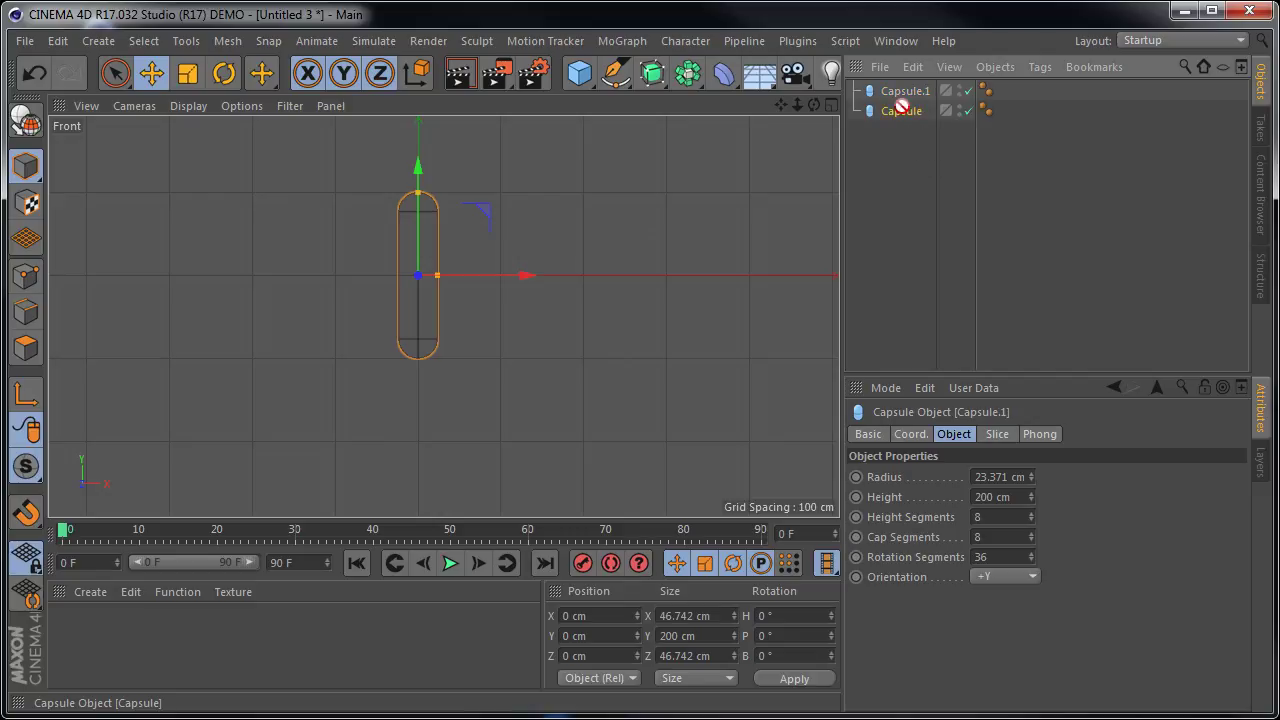
pyautogui.moveTo(903, 111); pyautogui.dragTo(891, 109)
pyautogui.moveTo(420, 165); pyautogui.dragTo(420, 296)
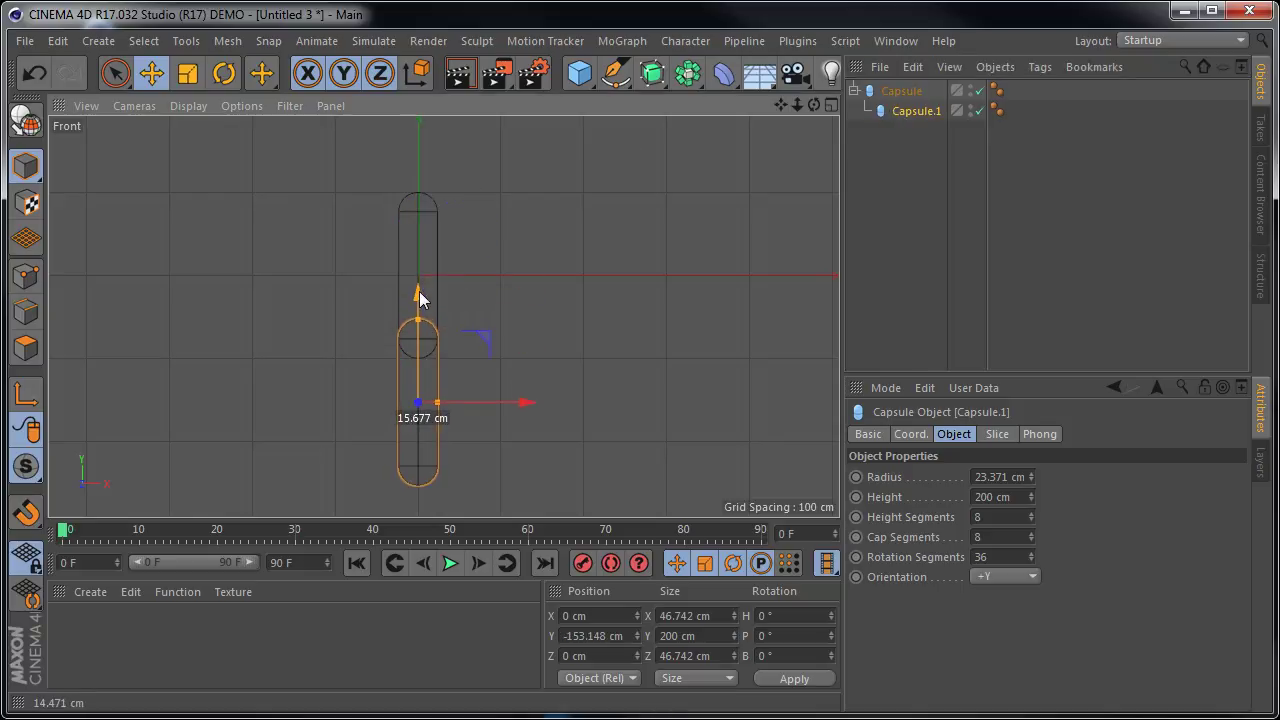
pyautogui.scroll(2, 409, 361)
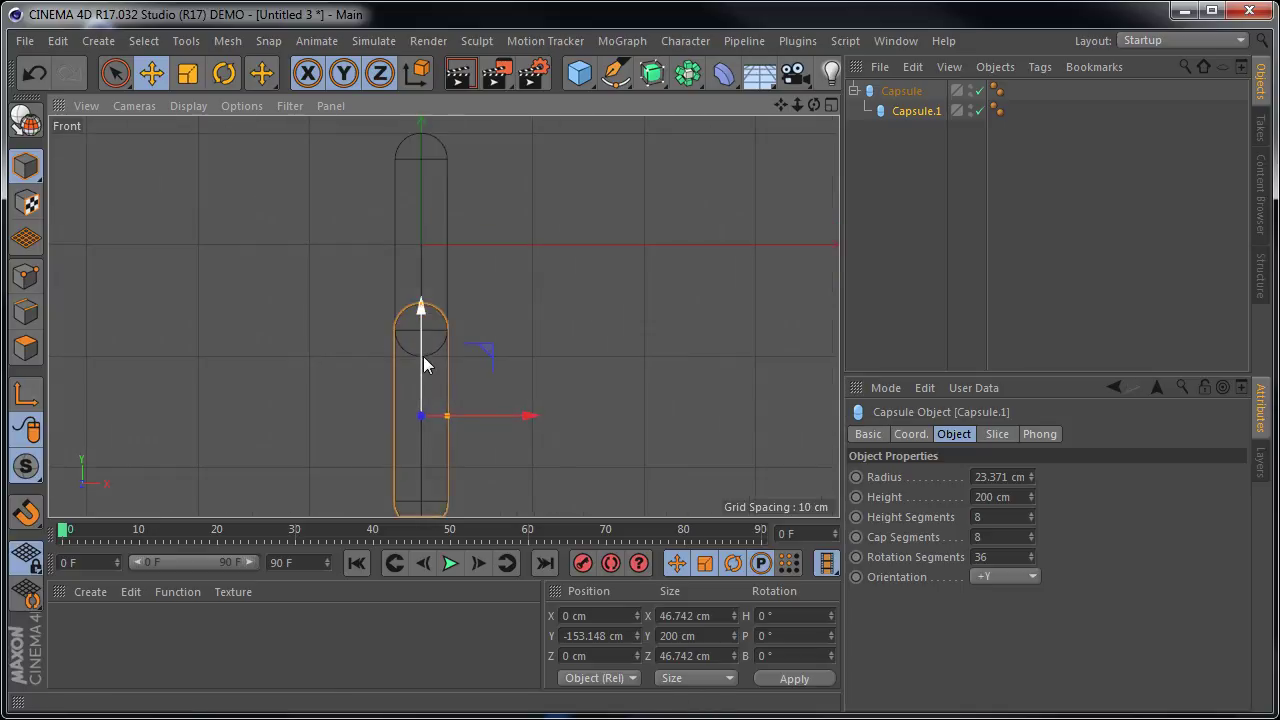
pyautogui.middleClick(382, 295)
pyautogui.middleClick(340, 212)
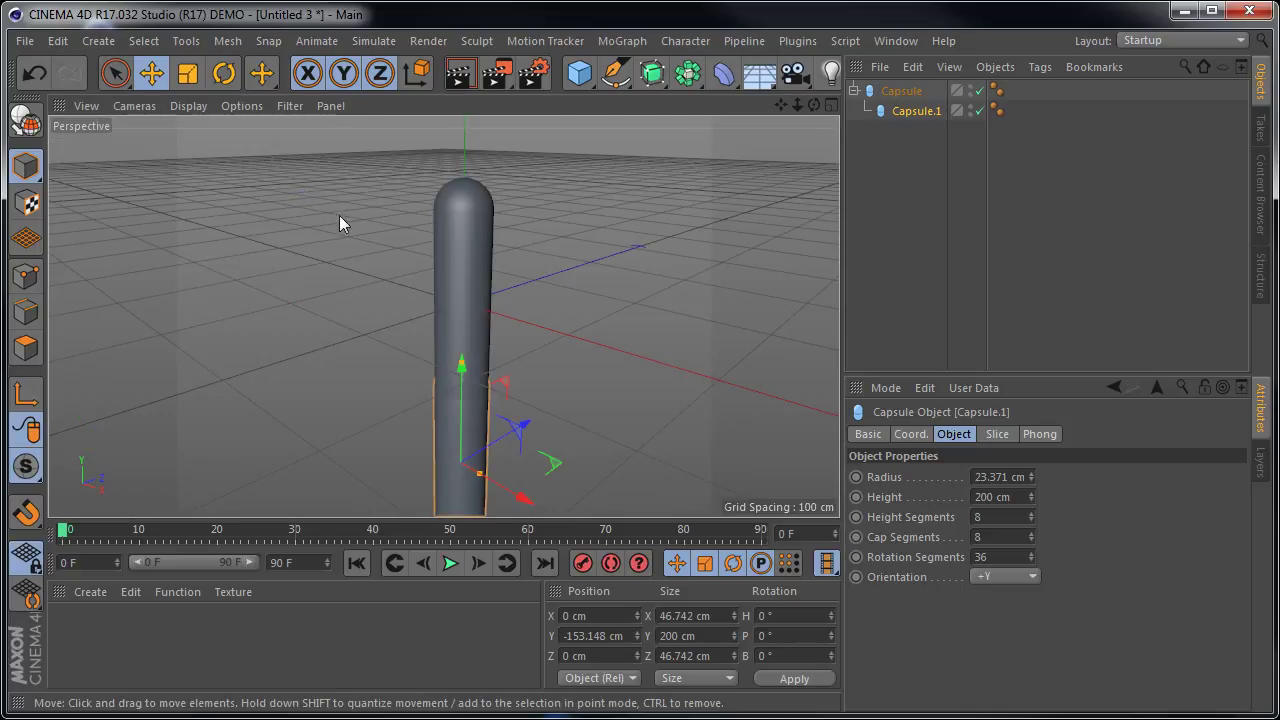
pyautogui.middleClick(500, 328)
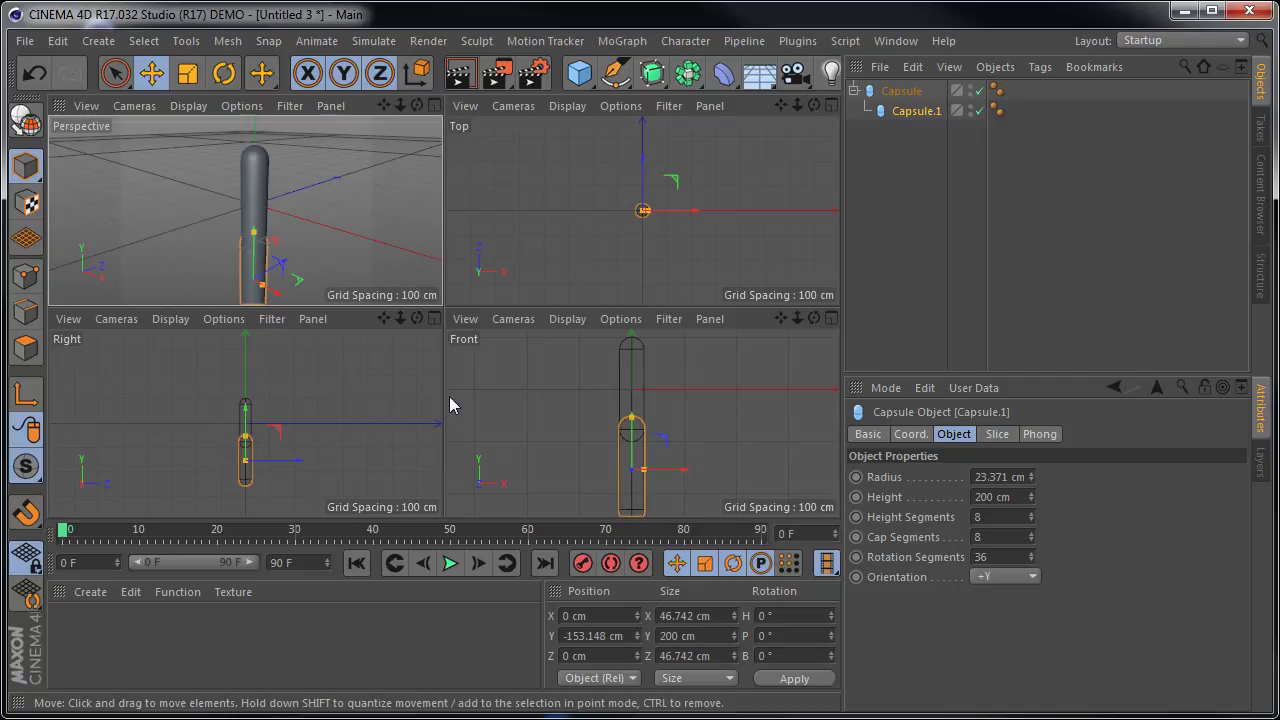
pyautogui.middleClick(415, 272)
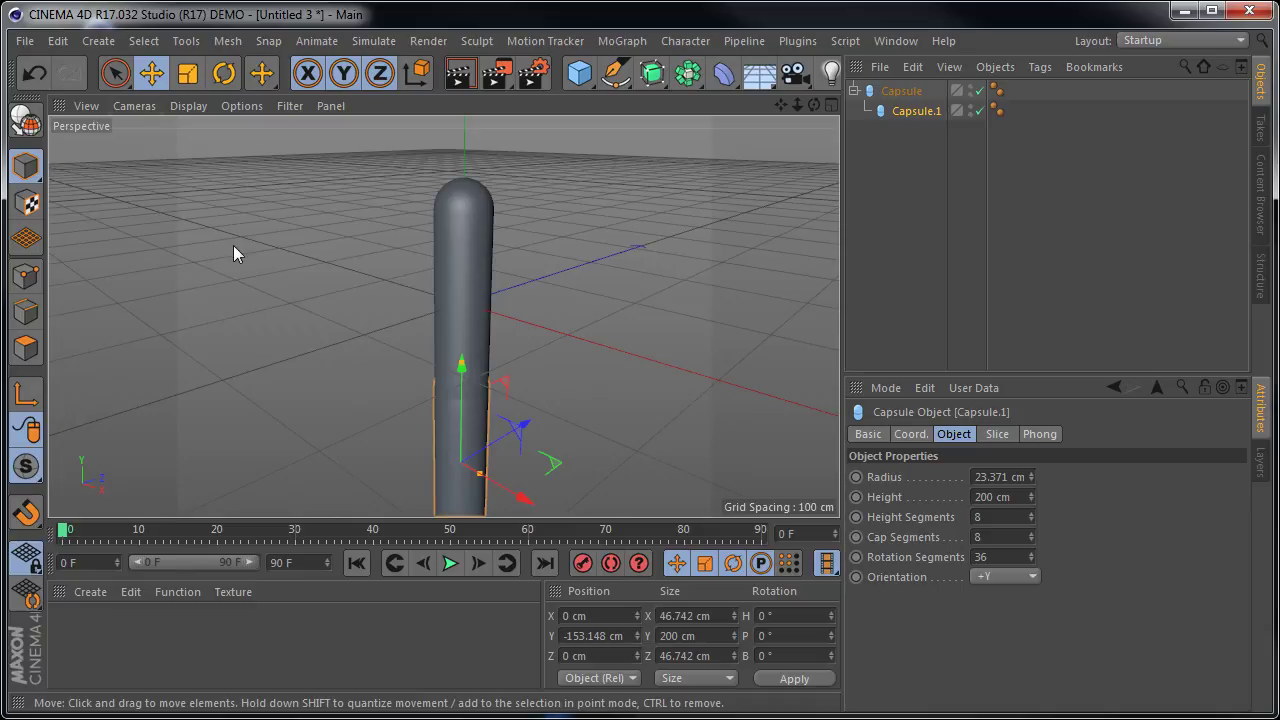
pyautogui.press('F2')
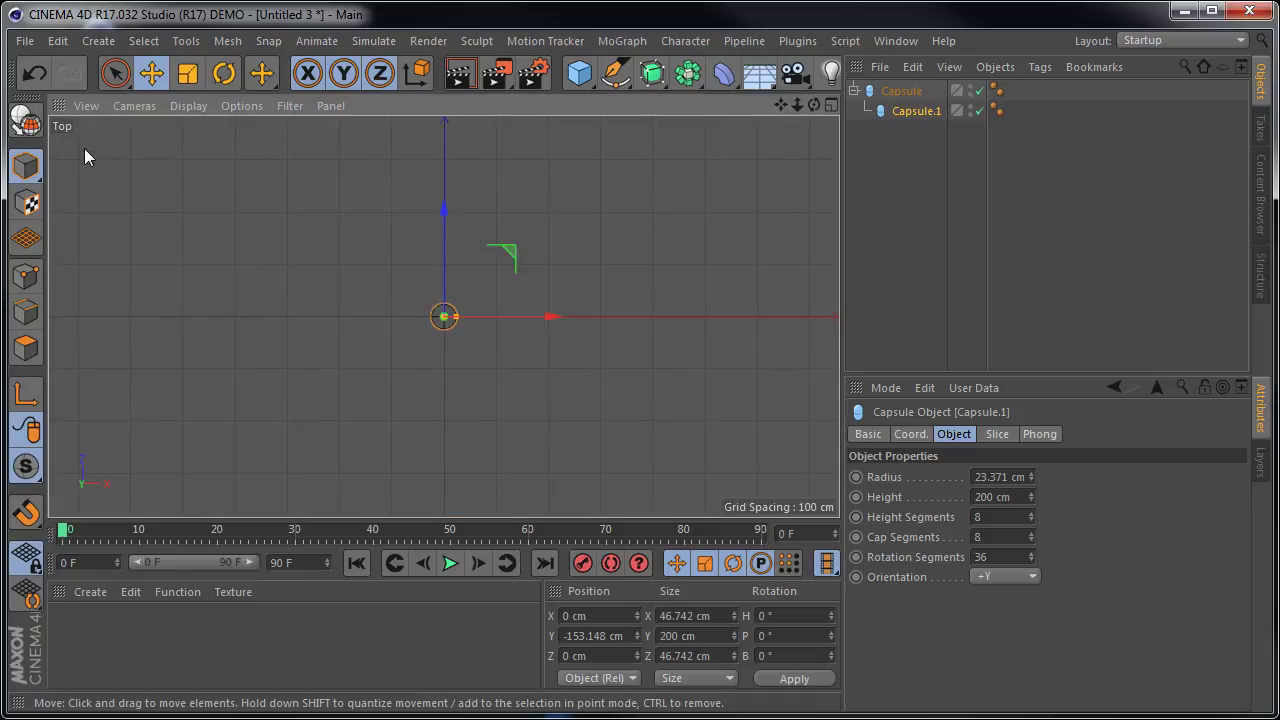
pyautogui.press('F3')
pyautogui.press('F4')
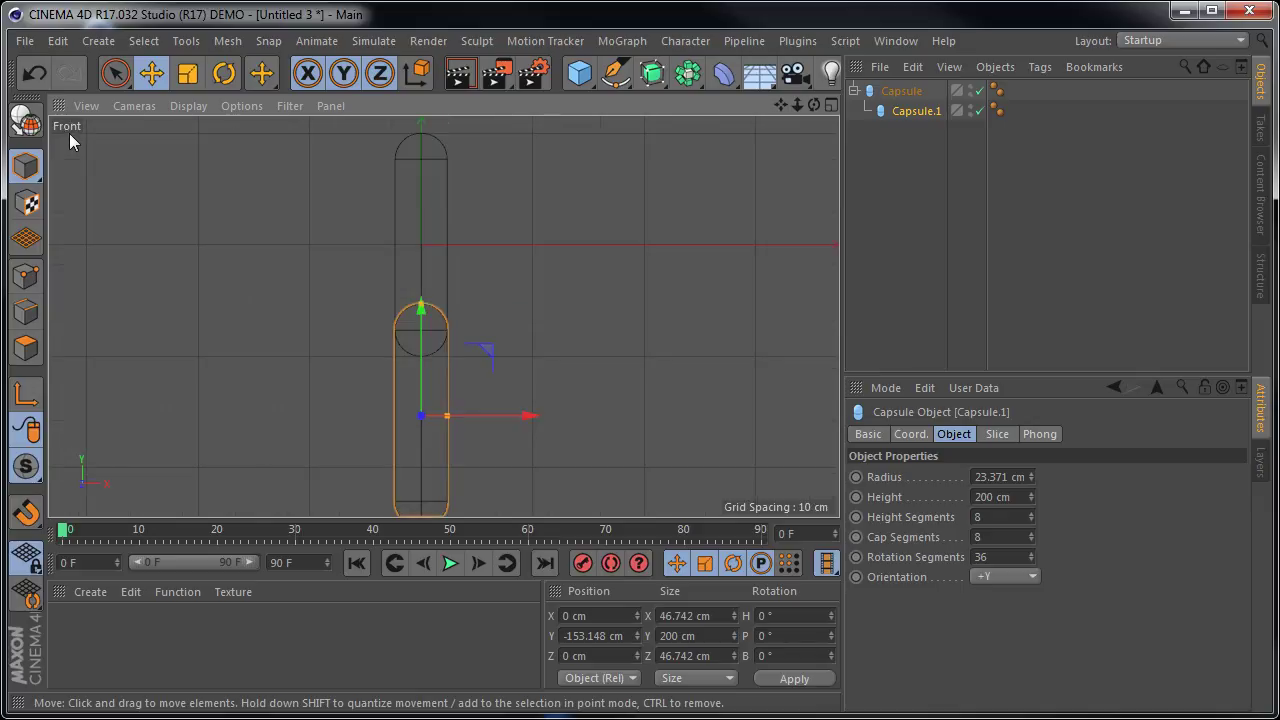
pyautogui.press('F5')
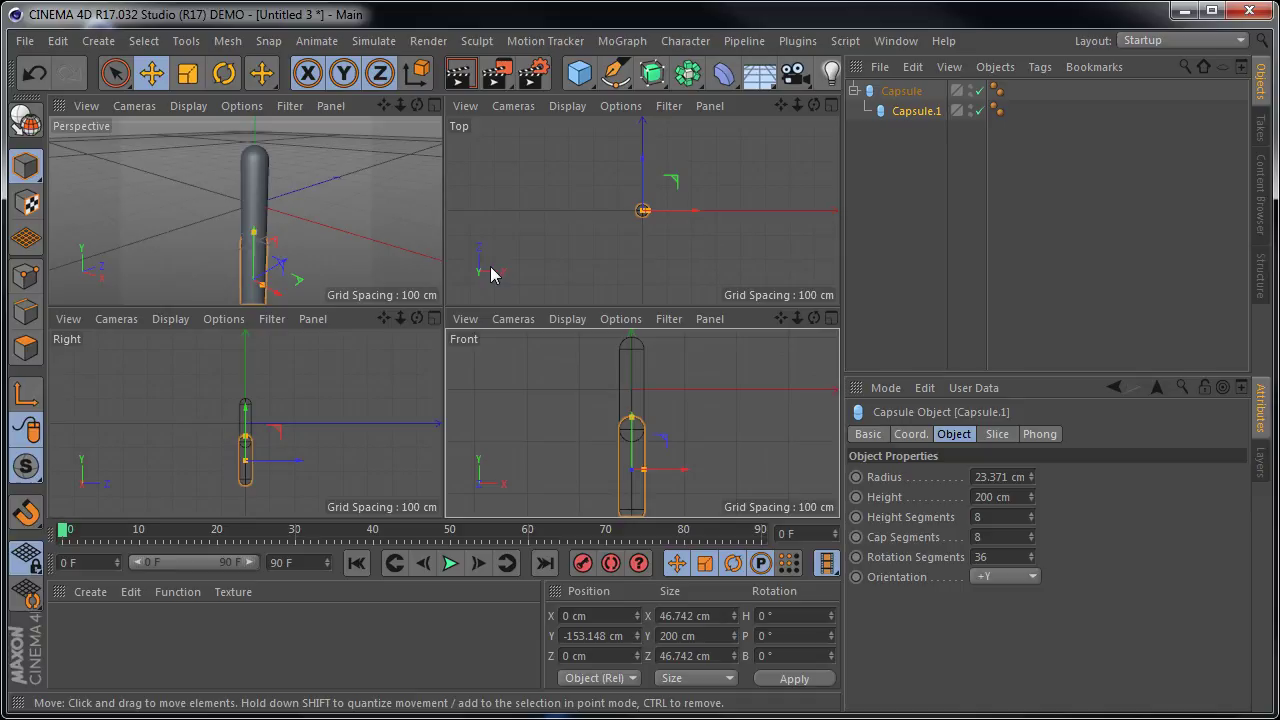
pyautogui.press('F1')
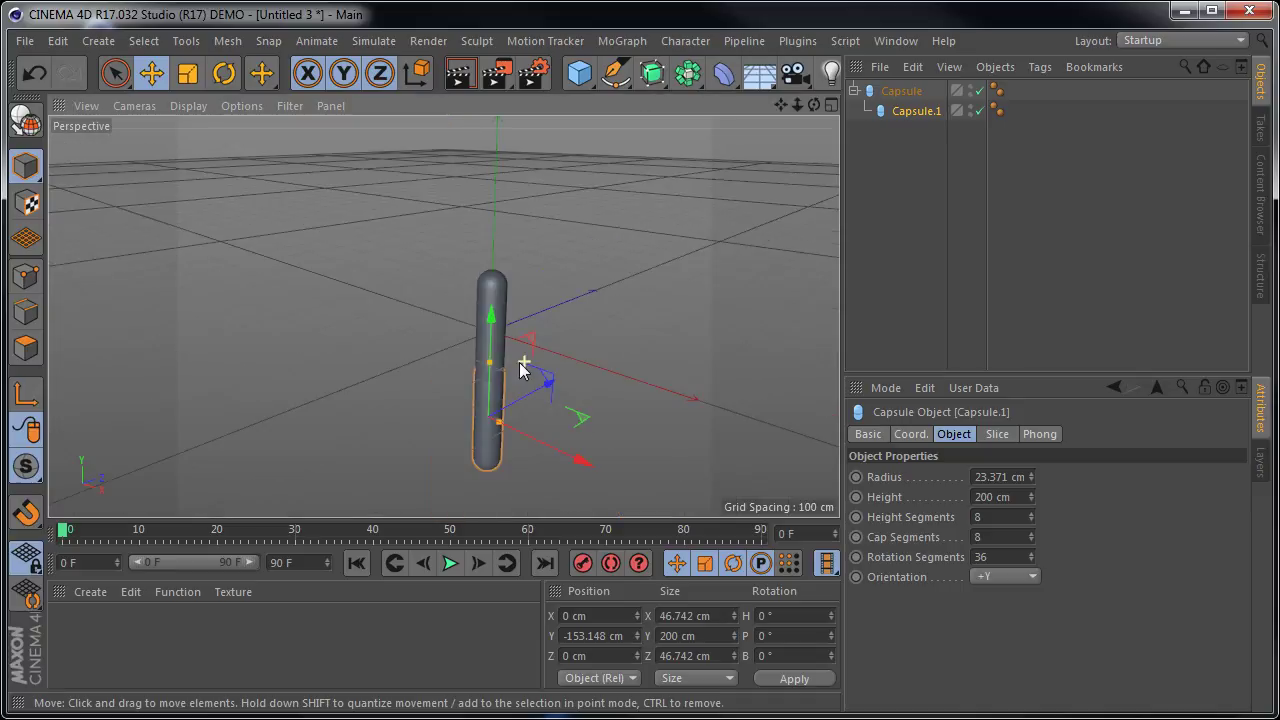
pyautogui.middleClick(616, 415)
pyautogui.middleClick(334, 237)
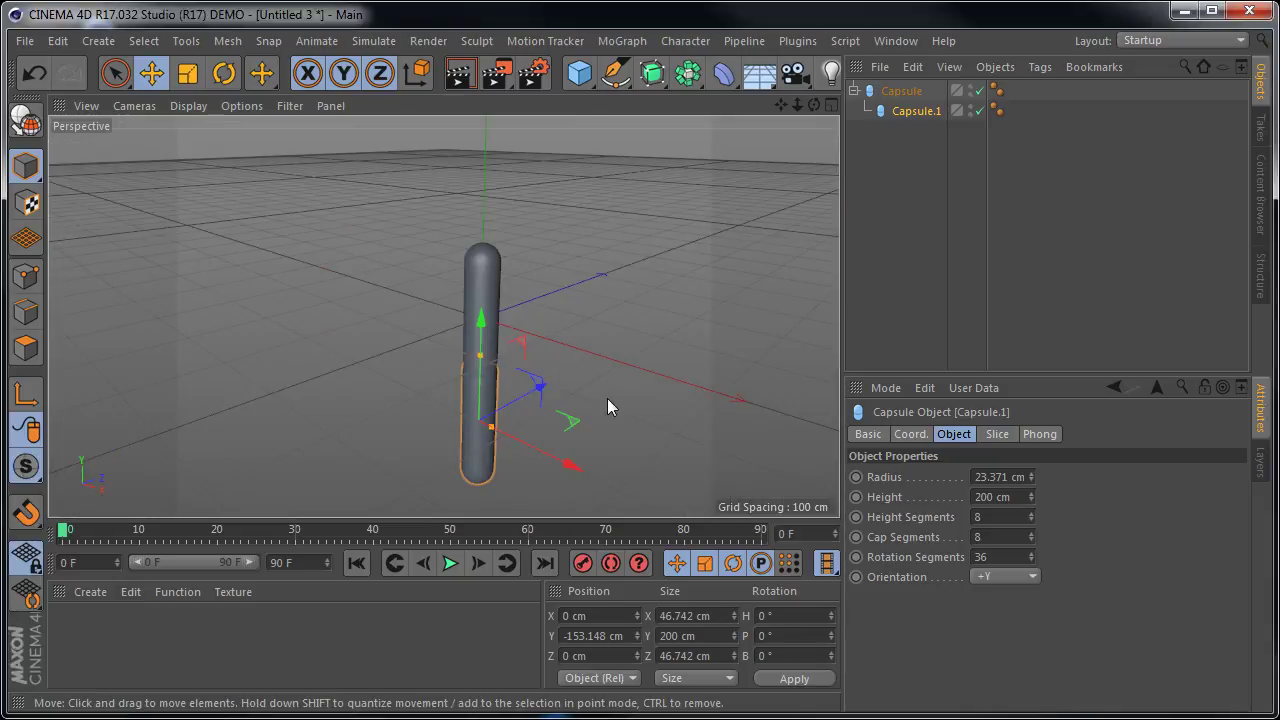
pyautogui.moveTo(597, 405)
pyautogui.keyDown('alt'); pyautogui.mouseDown()
pyautogui.moveTo(594, 346)
pyautogui.moveTo(640, 399)
pyautogui.moveTo(608, 300)
pyautogui.moveTo(603, 346)
pyautogui.moveTo(646, 294)
pyautogui.moveTo(665, 355)
pyautogui.mouseUp(); pyautogui.keyUp('alt')
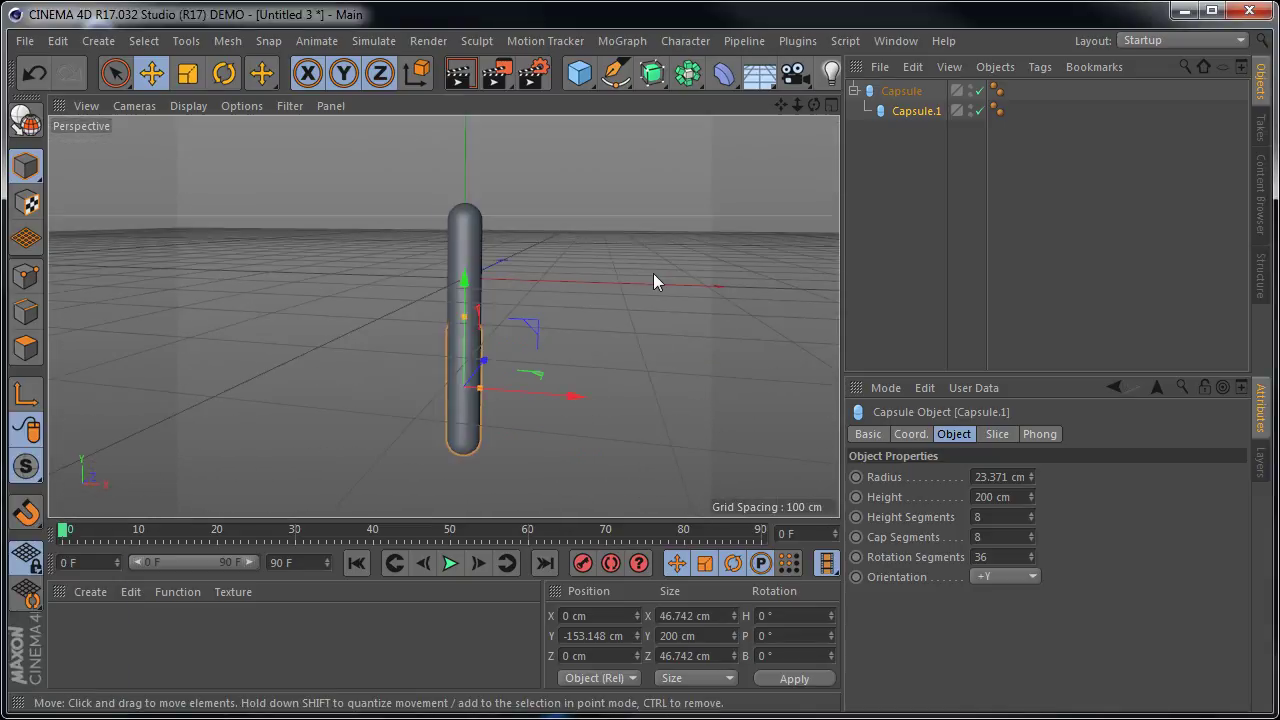
# Step: Select the parent capsule, test-raise it in Axis mode, and undo the move
pyautogui.click(620, 282)
pyautogui.click(466, 235)
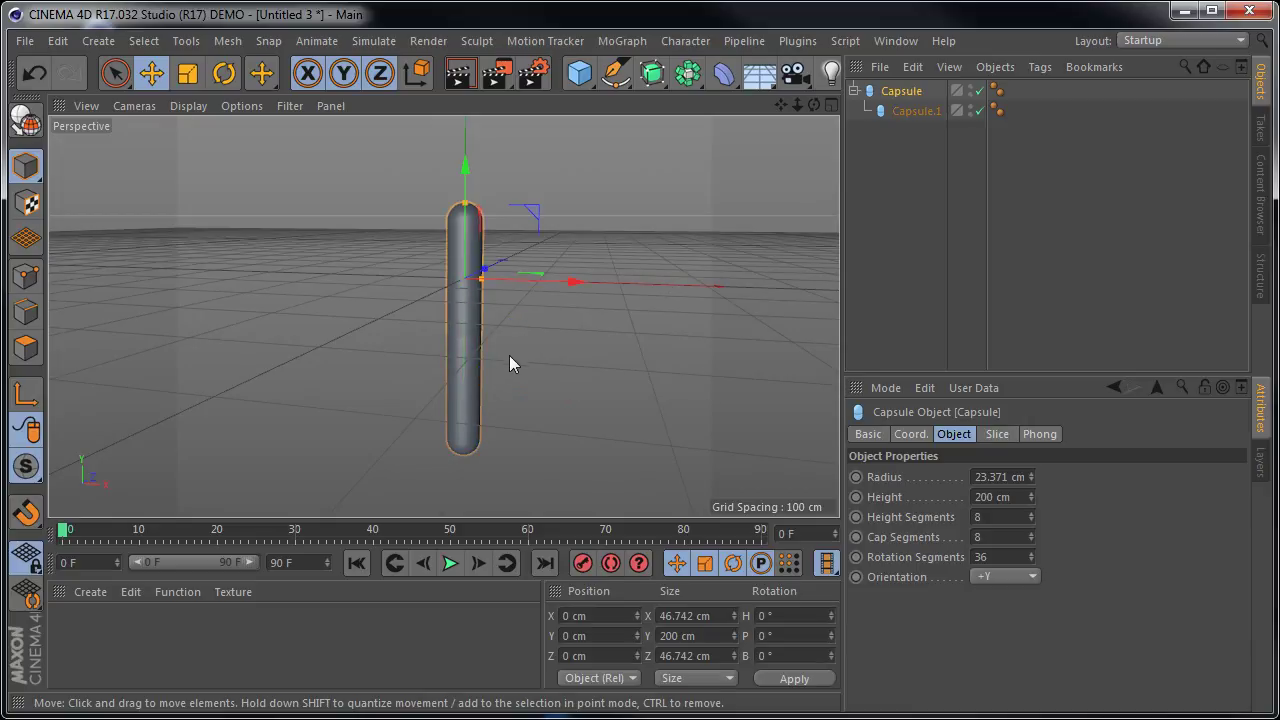
pyautogui.click(469, 441)
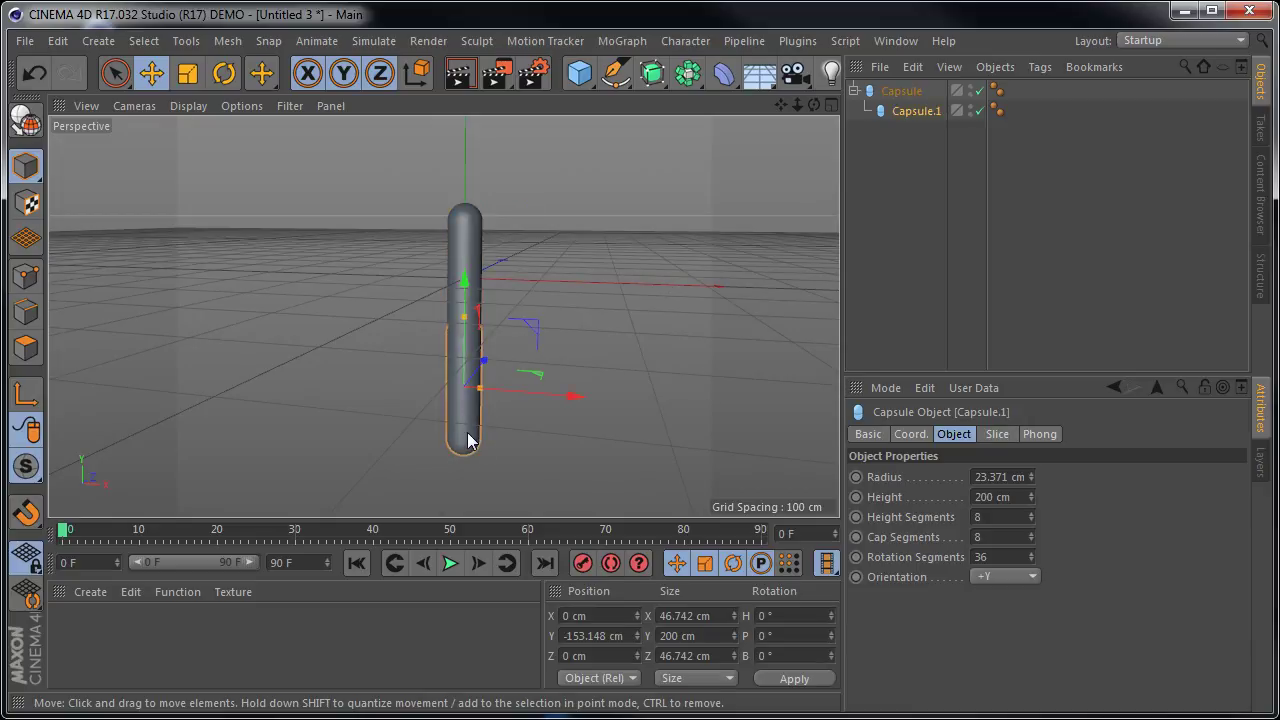
pyautogui.click(477, 252)
pyautogui.click(473, 420)
pyautogui.click(152, 321)
pyautogui.click(463, 255)
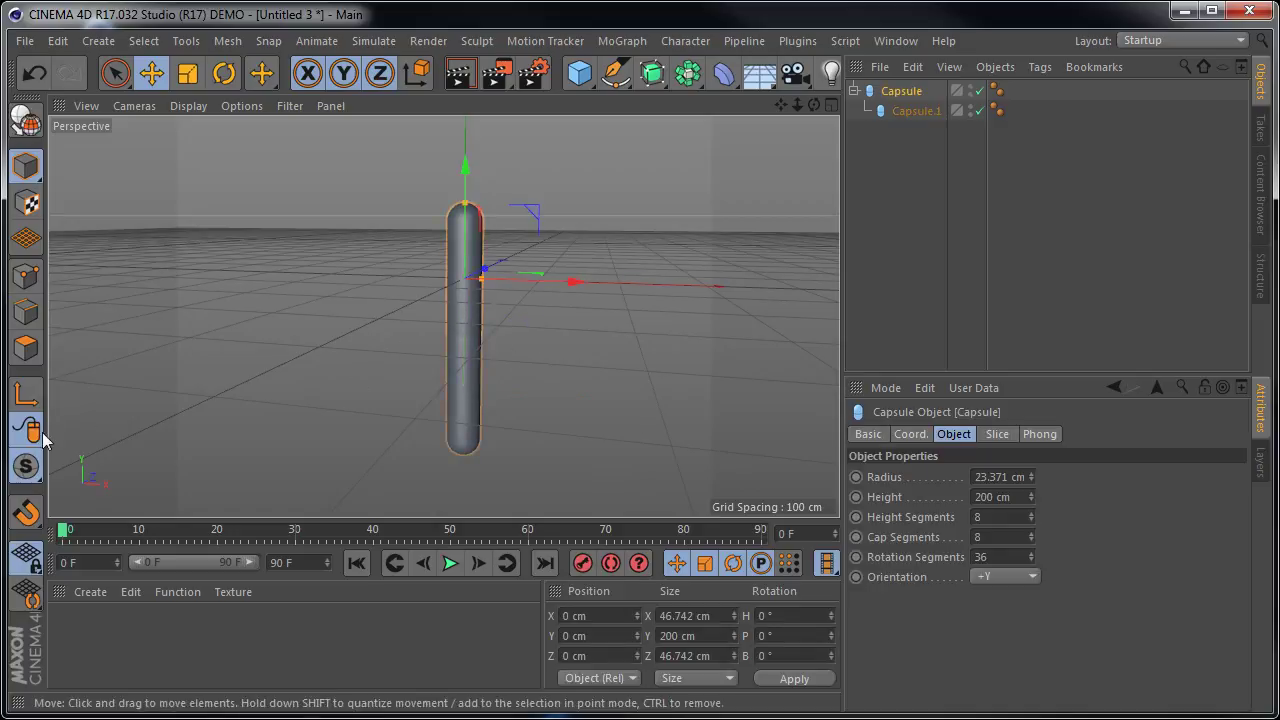
pyautogui.click(22, 410)
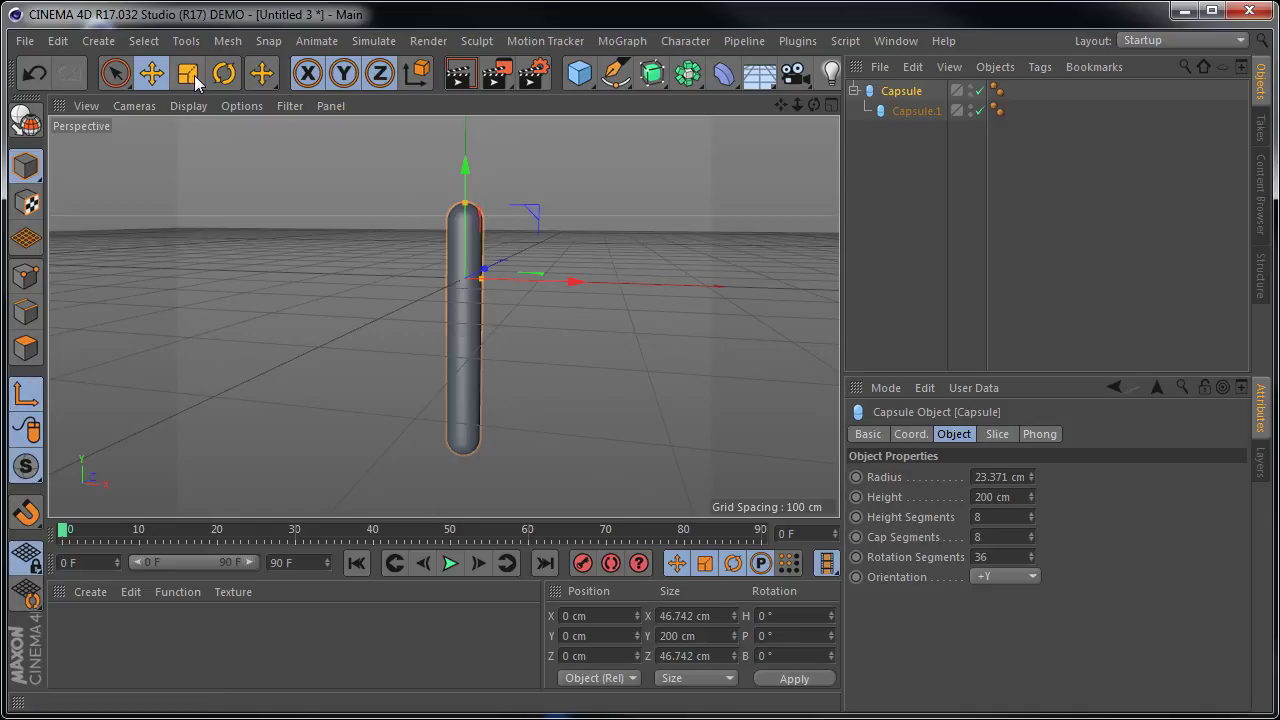
pyautogui.moveTo(468, 167); pyautogui.dragTo(469, 137)
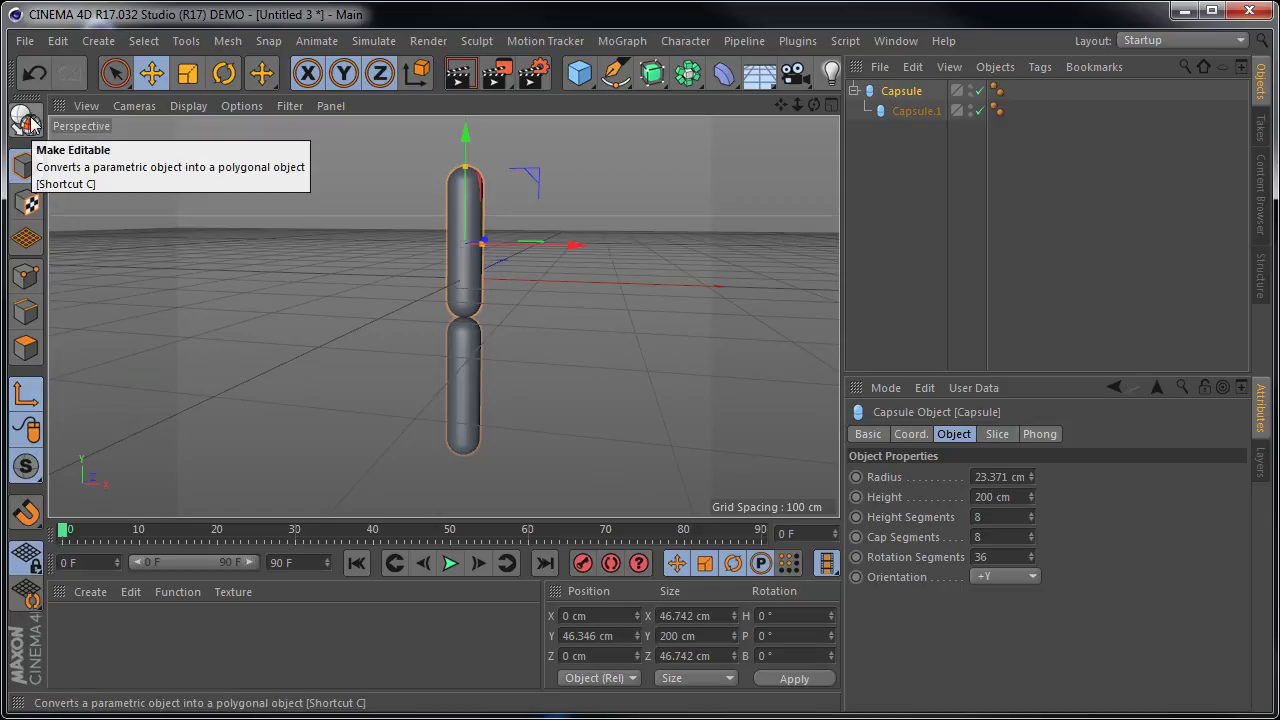
pyautogui.hotkey('ctrl', 'z')
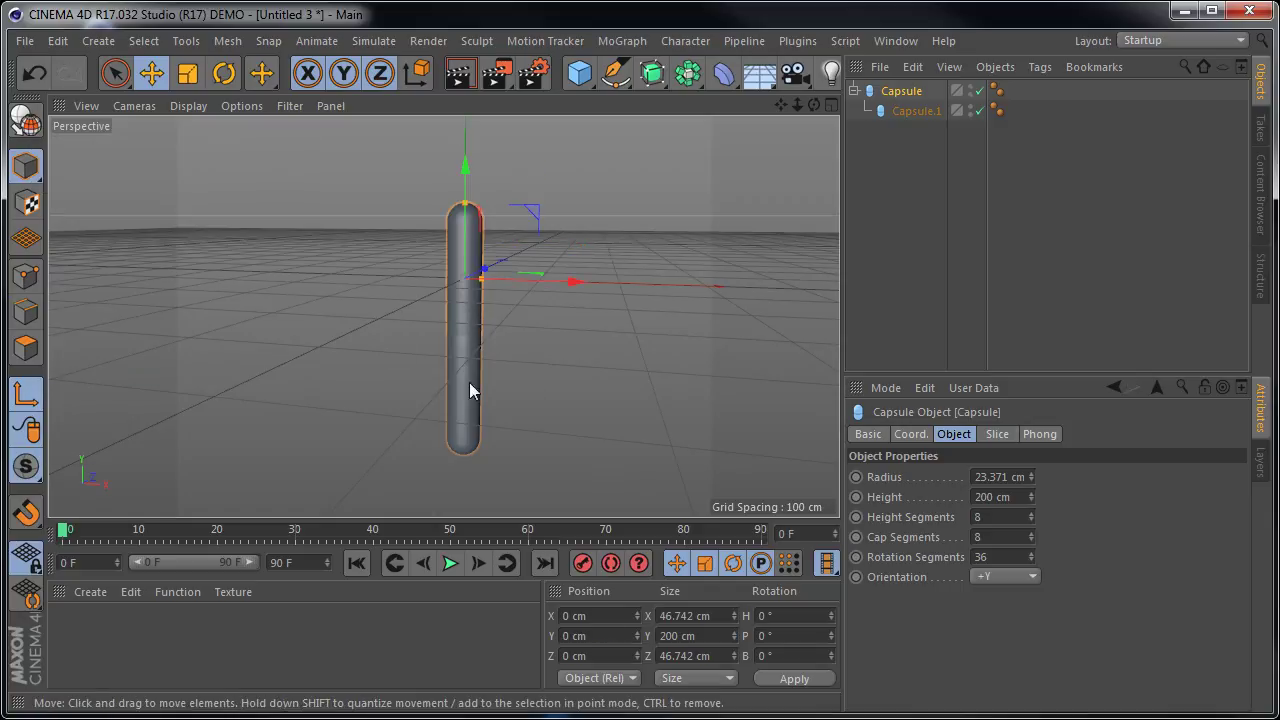
# Step: Select both capsules in the Object Manager and make them editable polygon objects
pyautogui.click(1014, 257)
pyautogui.click(901, 90)
pyautogui.keyDown('shift'); pyautogui.click(915, 111); pyautogui.keyUp('shift')
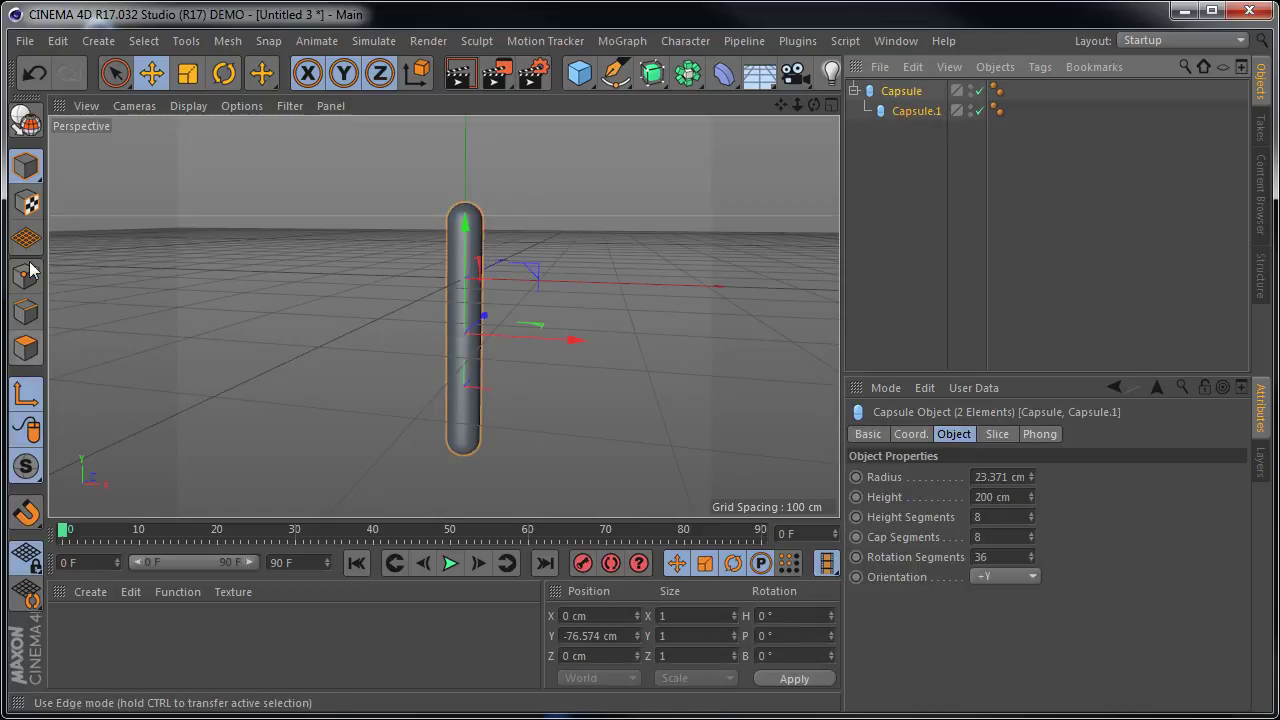
pyautogui.click(28, 120)
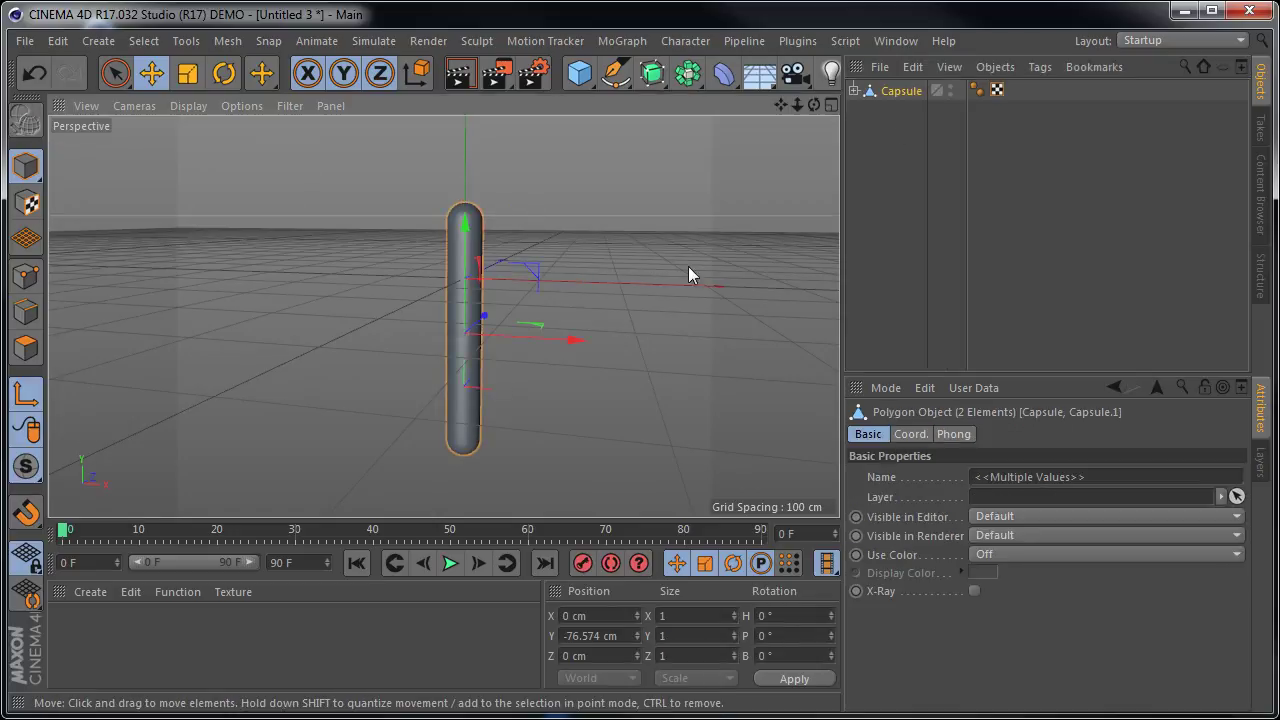
# Step: Expand Capsule and move its axis up to the capsule's top end
pyautogui.click(853, 90)
pyautogui.click(902, 95)
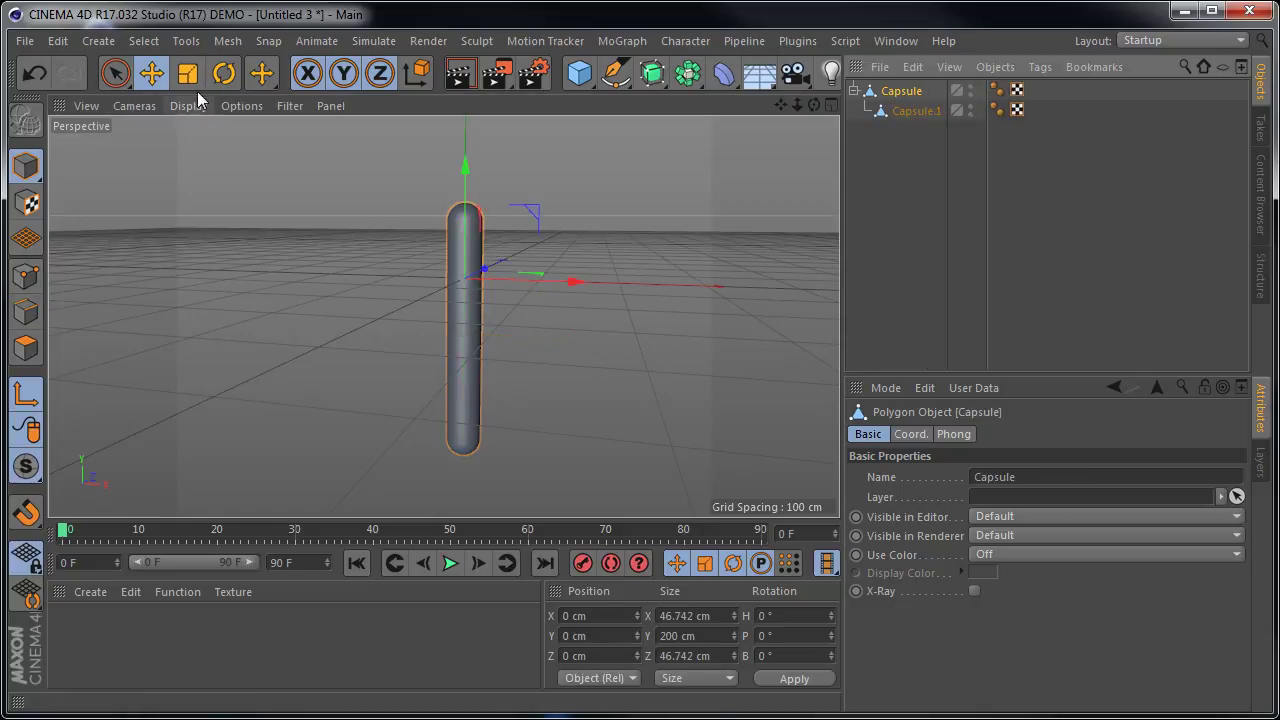
pyautogui.click(26, 429)
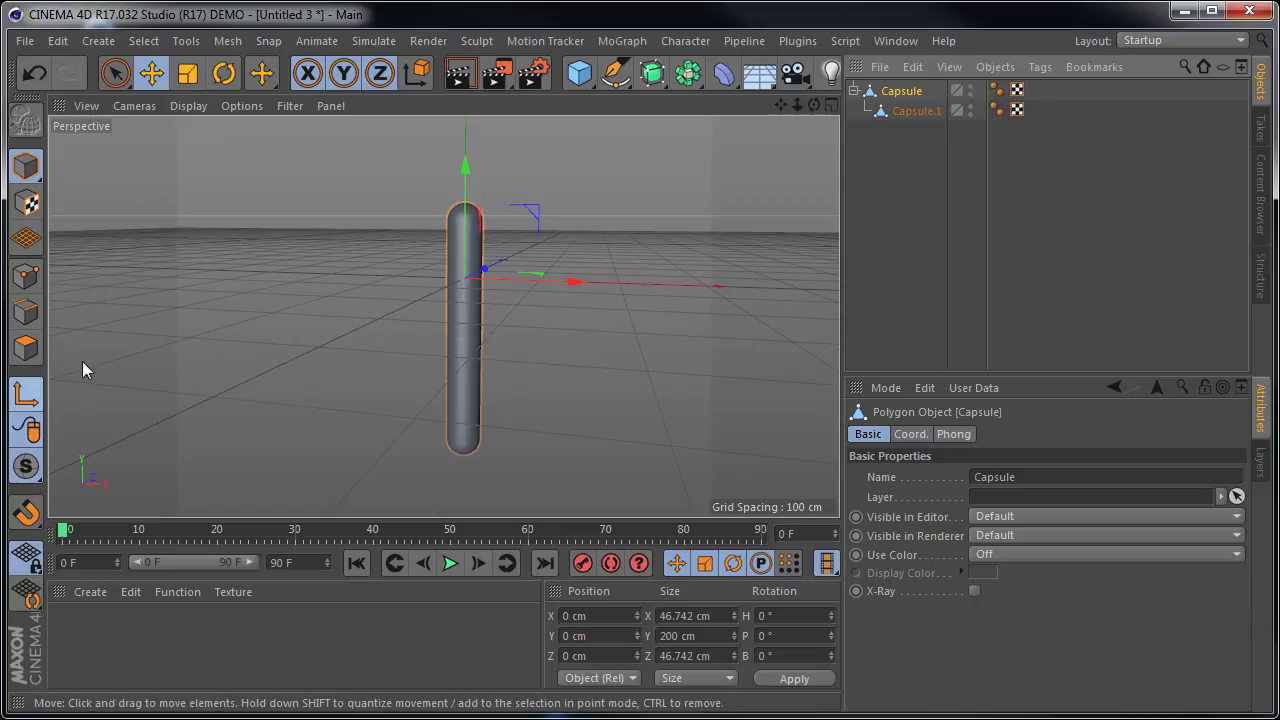
pyautogui.click(151, 73)
pyautogui.moveTo(466, 173); pyautogui.dragTo(463, 117)
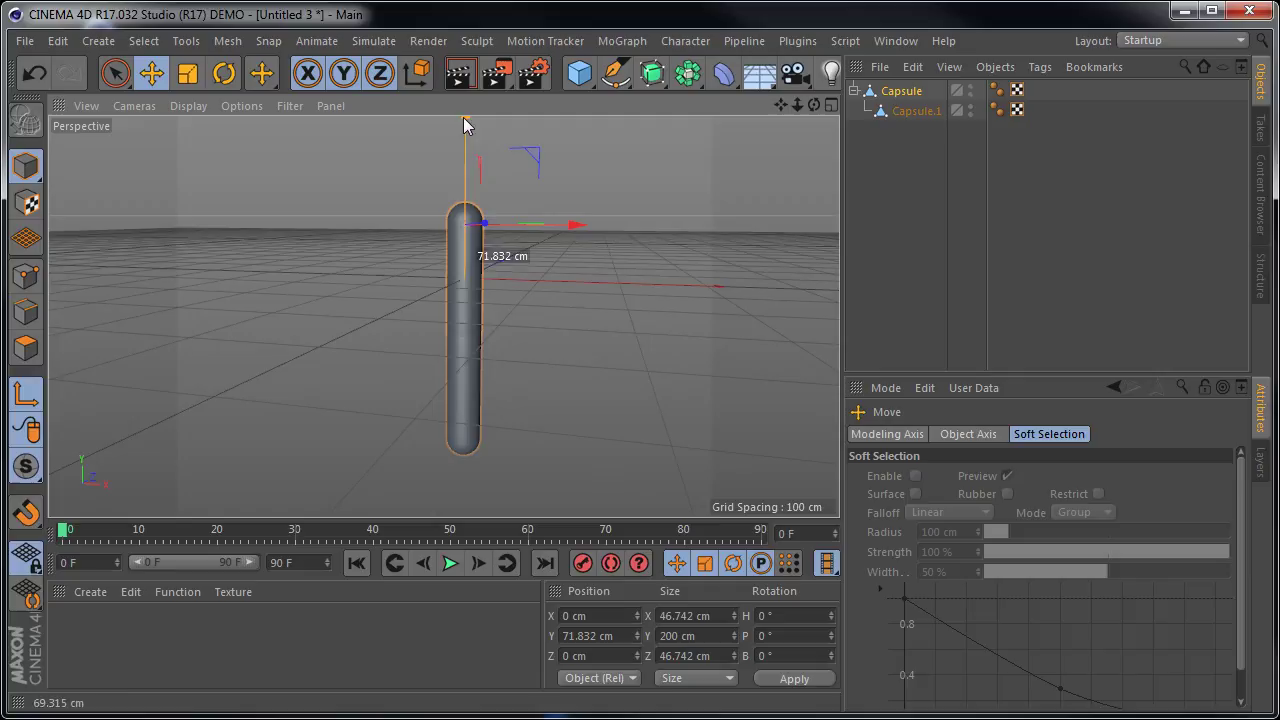
# Step: In the Right view (F3), move Capsule.1's axis up to the joint between the capsules
pyautogui.click(917, 111)
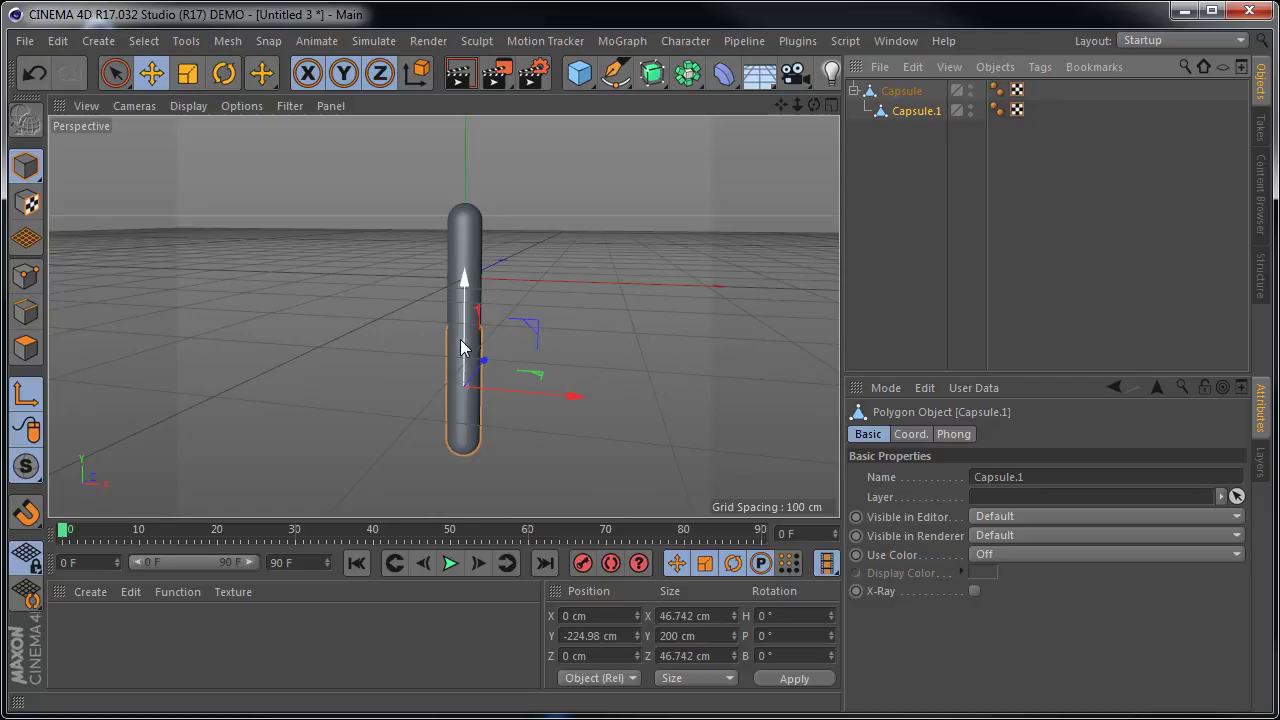
pyautogui.press('F3')
pyautogui.scroll(3, 445, 335)
pyautogui.scroll(2, 443, 385)
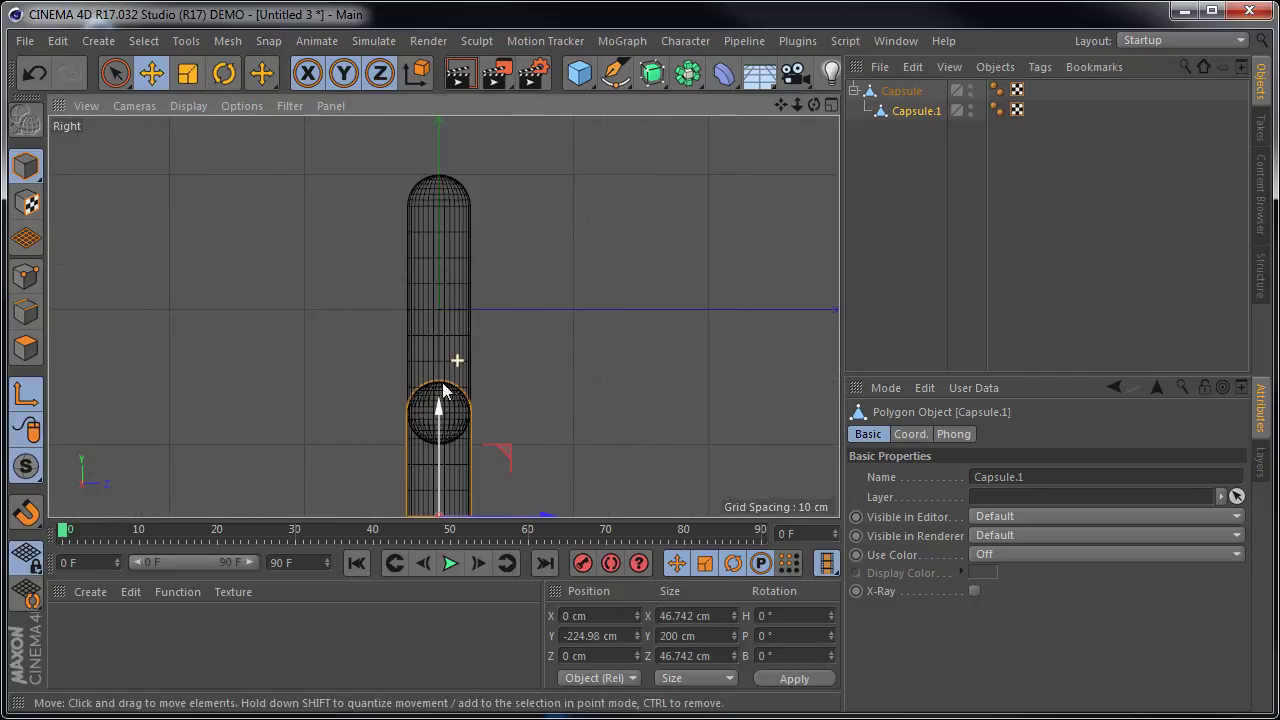
pyautogui.moveTo(438, 406); pyautogui.dragTo(445, 300)
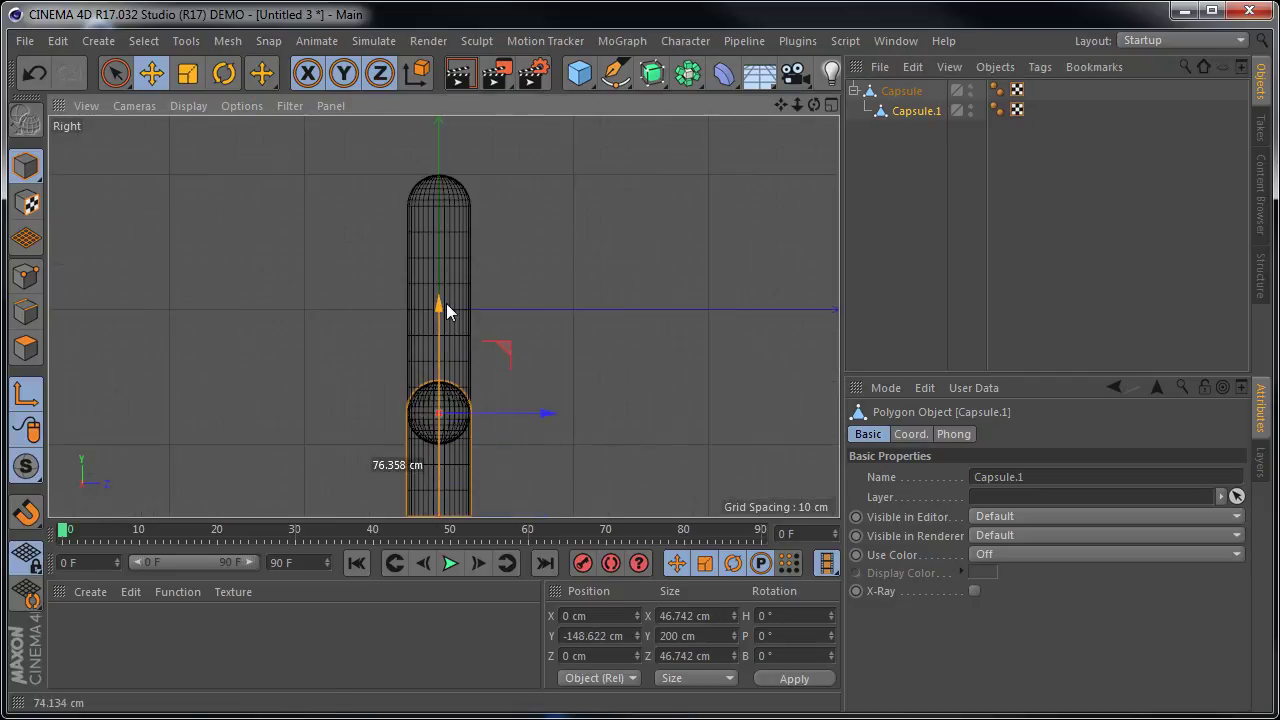
pyautogui.moveTo(583, 437)
pyautogui.keyDown('alt'); pyautogui.mouseDown(button='middle')
pyautogui.moveTo(592, 284)
pyautogui.moveTo(600, 316)
pyautogui.mouseUp(button='middle'); pyautogui.keyUp('alt')
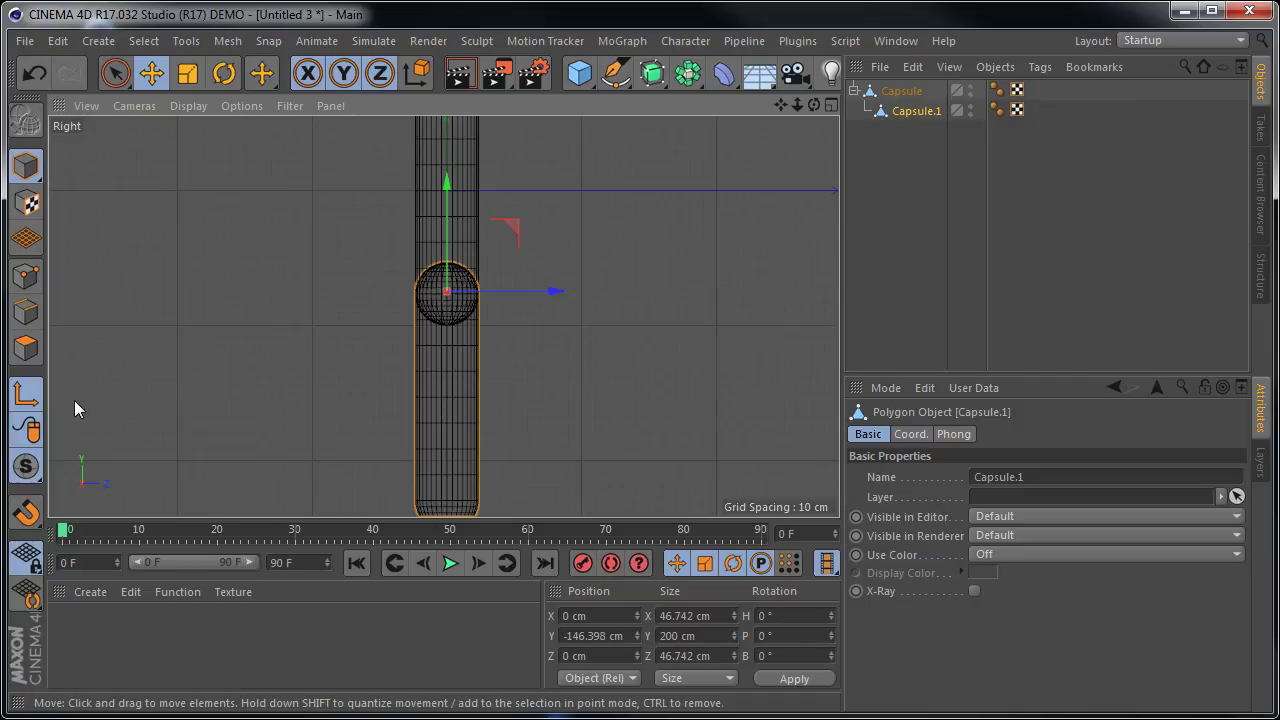
pyautogui.click(260, 139)
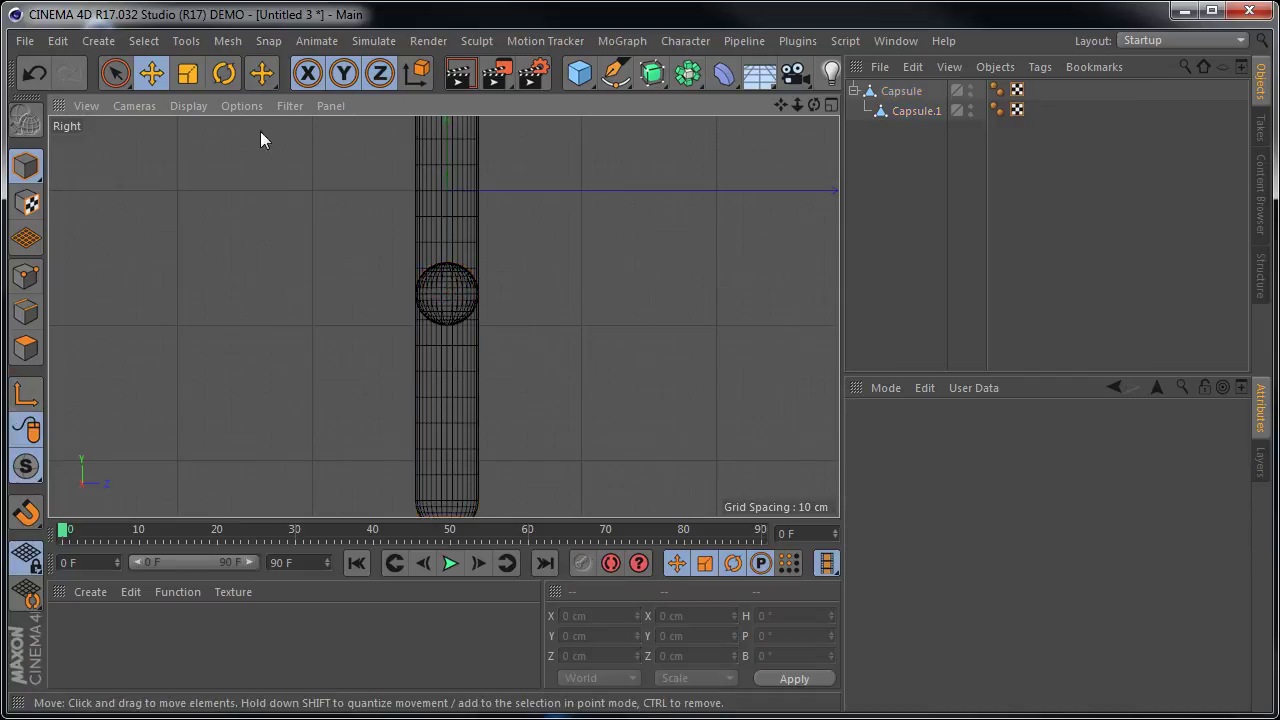
# Step: In the perspective view, rotate the upper capsule to tilt it from its top end
pyautogui.press('F1')
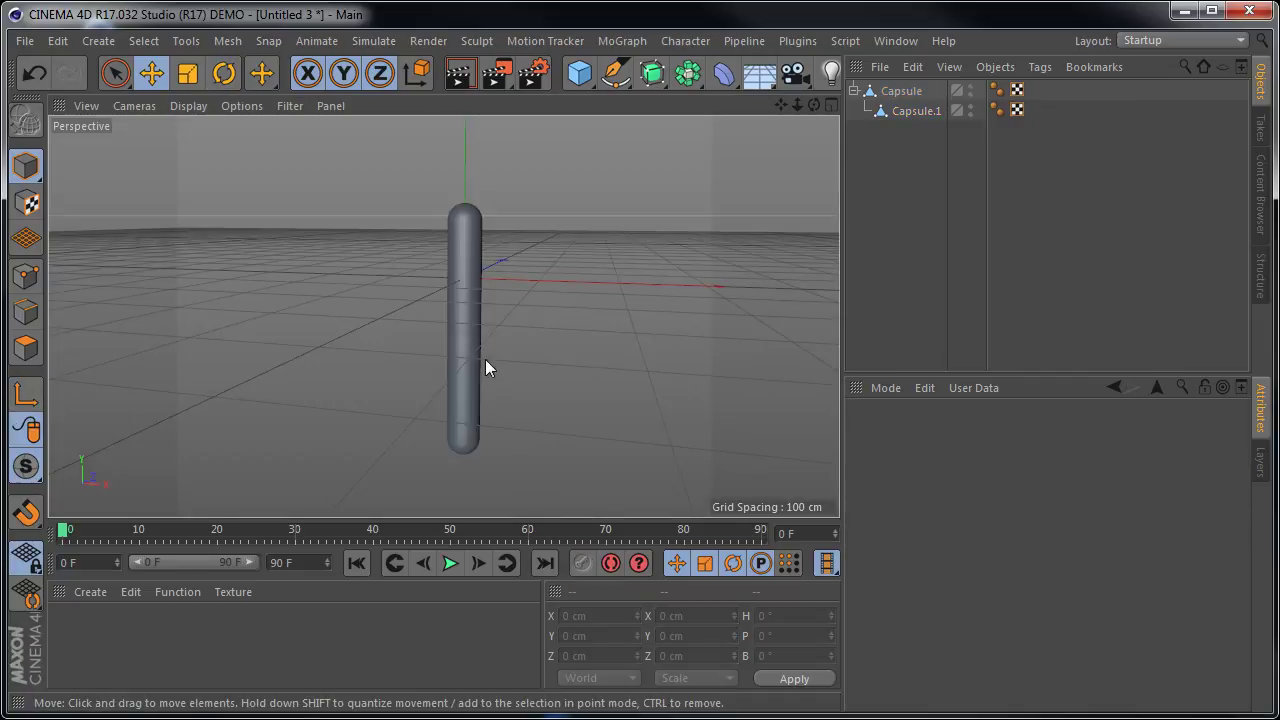
pyautogui.click(472, 224)
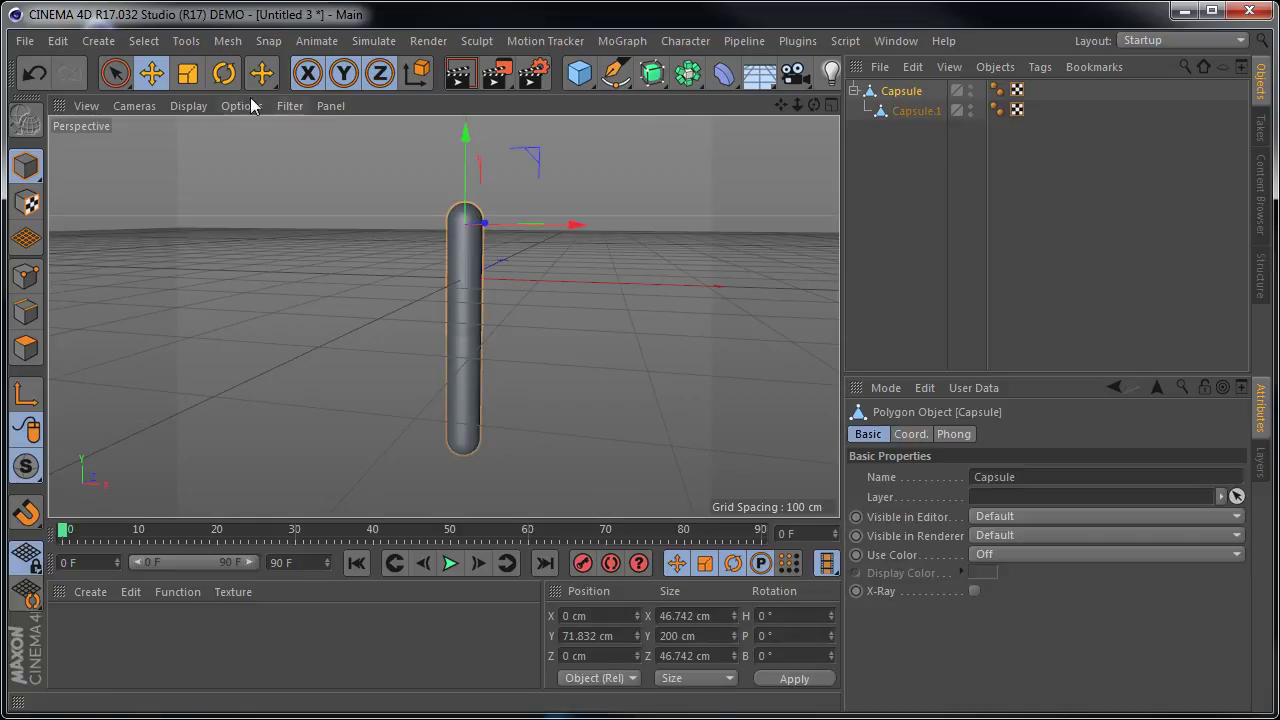
pyautogui.click(224, 73)
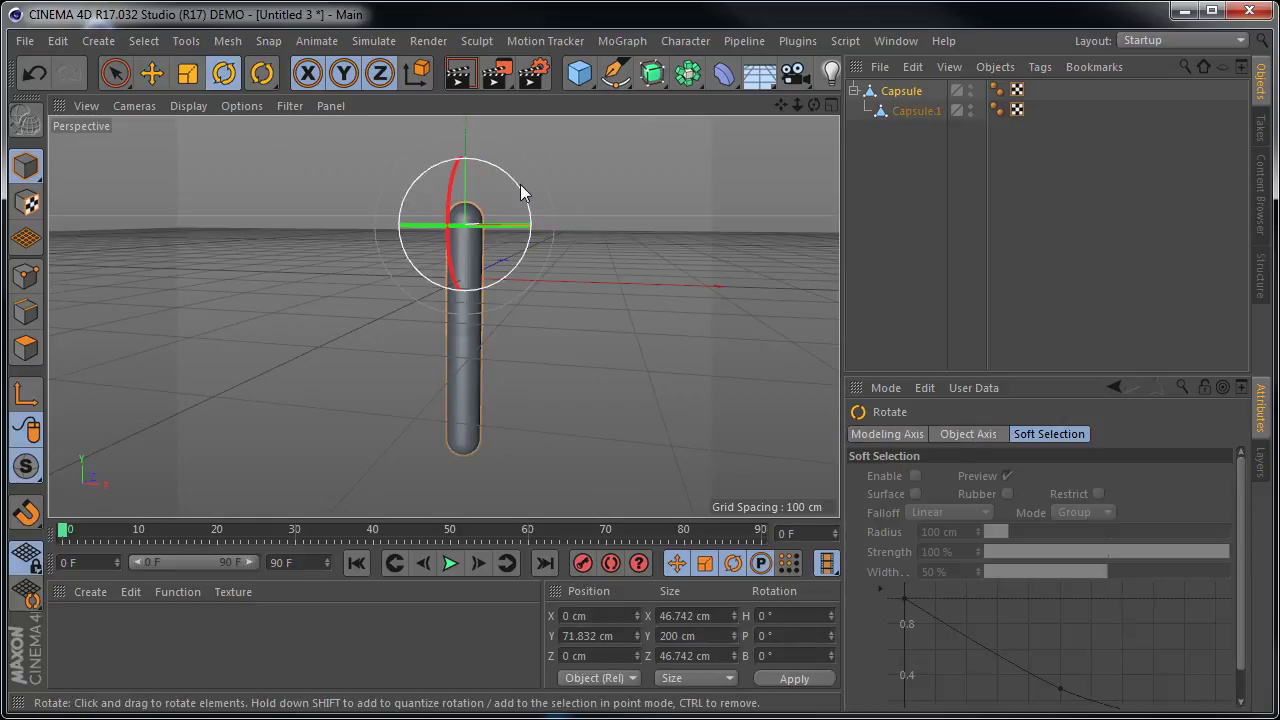
pyautogui.moveTo(513, 181)
pyautogui.mouseDown()
pyautogui.moveTo(495, 171)
pyautogui.moveTo(514, 209)
pyautogui.mouseUp()
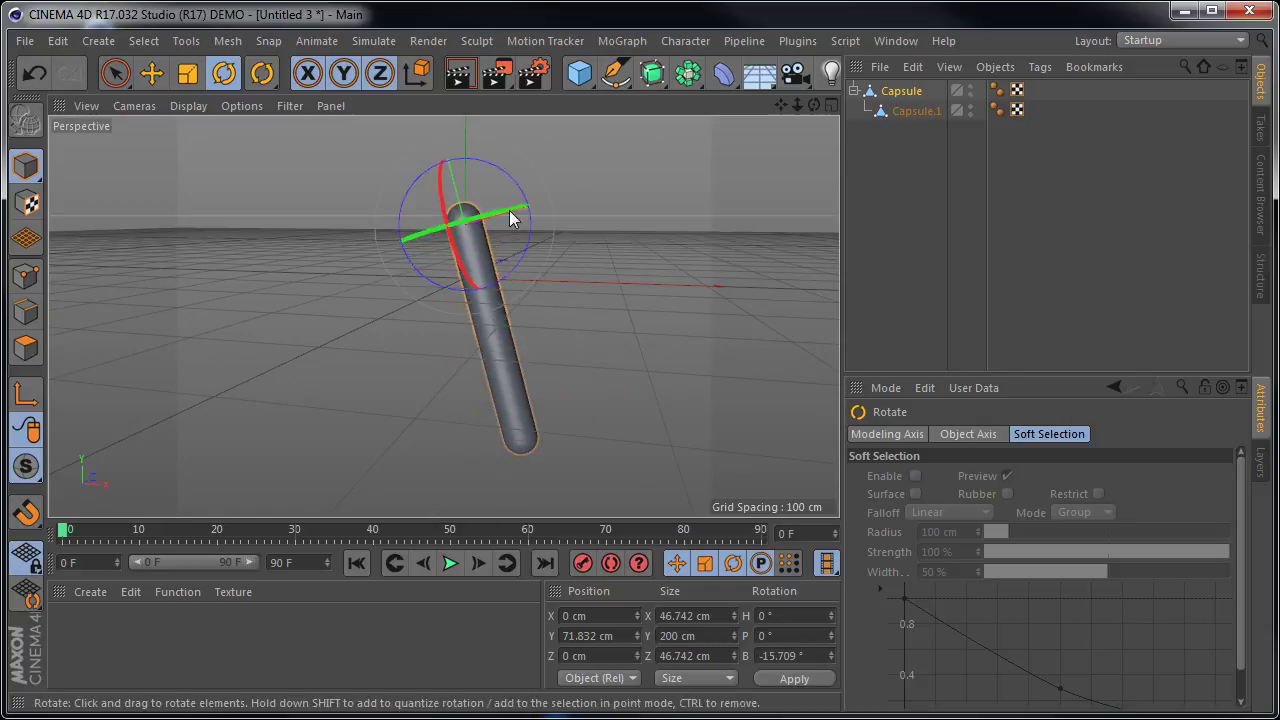
# Step: Rotate Capsule.1 at the joint to a bank of about −60.146°, forming the elbow
pyautogui.click(519, 416)
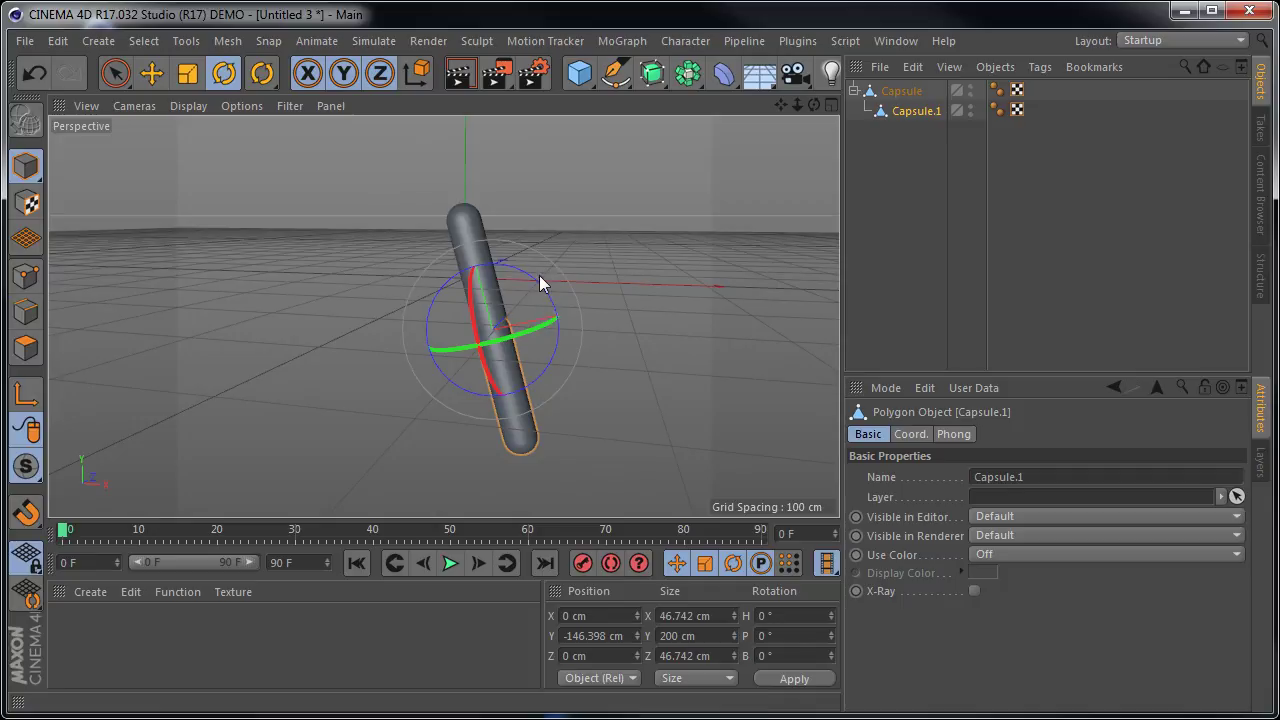
pyautogui.moveTo(533, 280)
pyautogui.mouseDown()
pyautogui.moveTo(475, 237)
pyautogui.moveTo(414, 223)
pyautogui.moveTo(466, 209)
pyautogui.moveTo(551, 280)
pyautogui.moveTo(429, 229)
pyautogui.moveTo(588, 287)
pyautogui.mouseUp()
pyautogui.scroll(3, 603, 299)
pyautogui.scroll(3, 603, 299)
pyautogui.moveTo(457, 294)
pyautogui.mouseDown()
pyautogui.moveTo(486, 363)
pyautogui.moveTo(443, 428)
pyautogui.moveTo(476, 356)
pyautogui.moveTo(468, 318)
pyautogui.mouseUp()
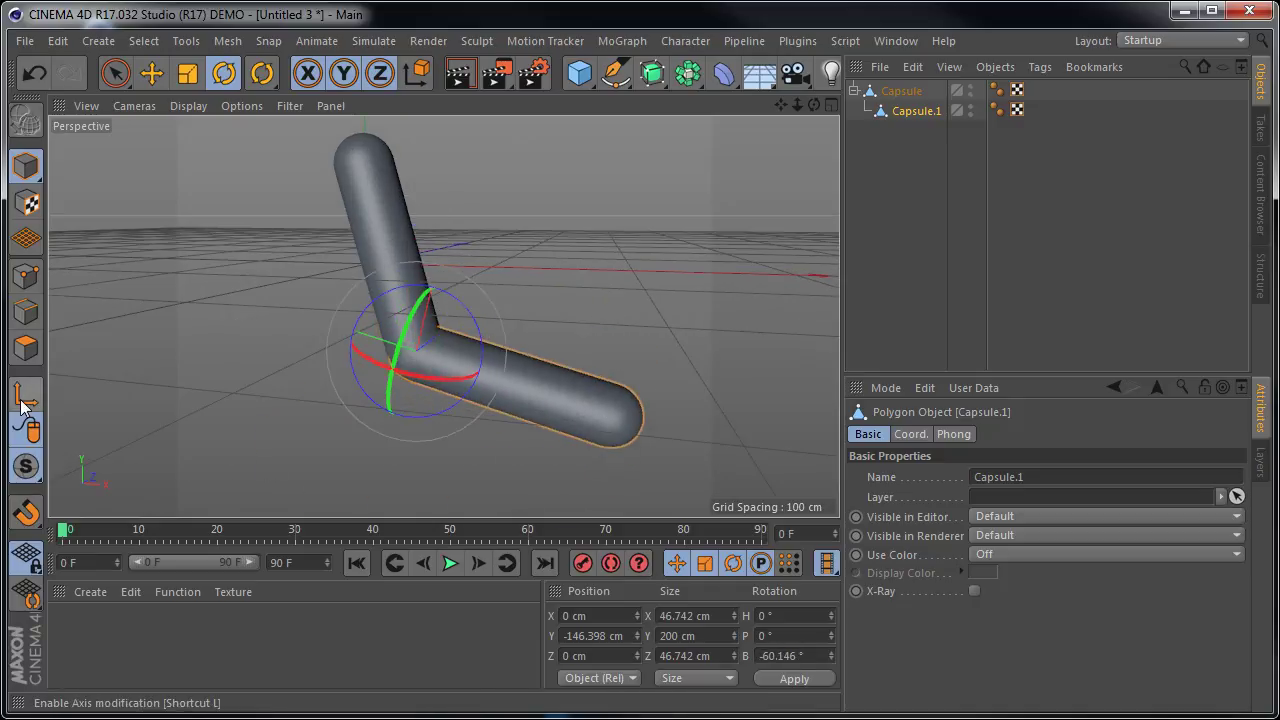